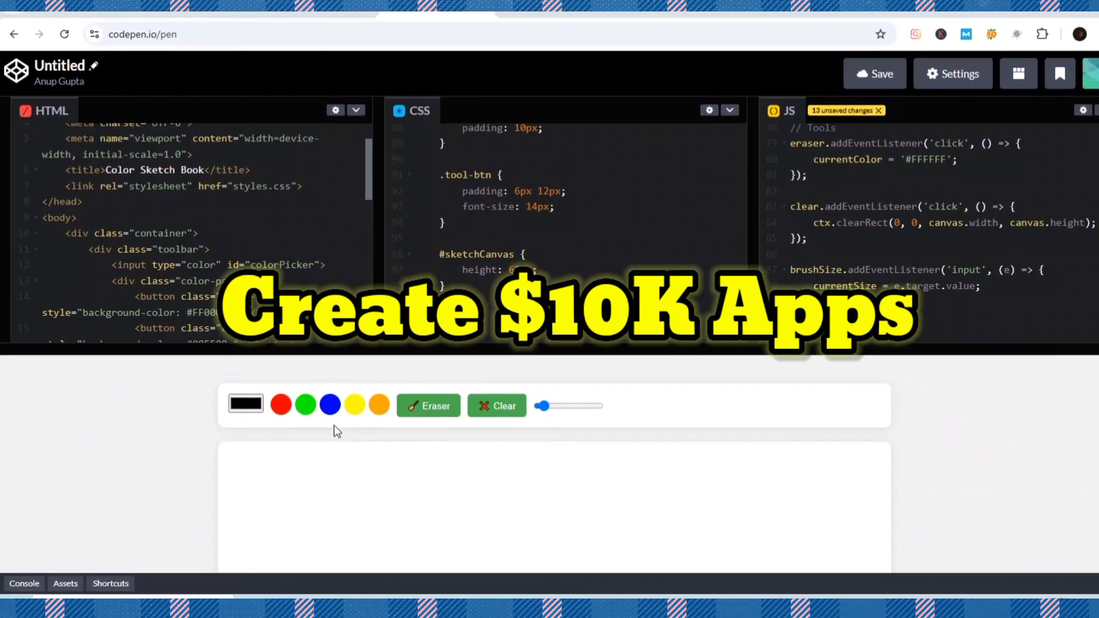
- Draw a green loop on the sketch book preview canvas, then clear it
click(305, 404)
drag(458, 457, 399, 466)
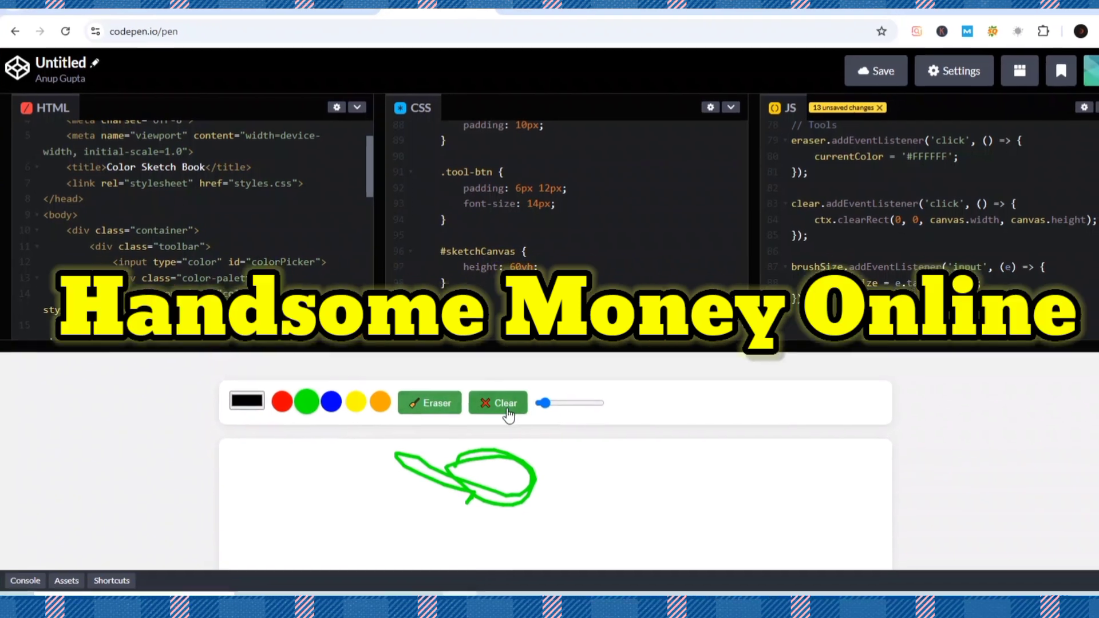
click(506, 401)
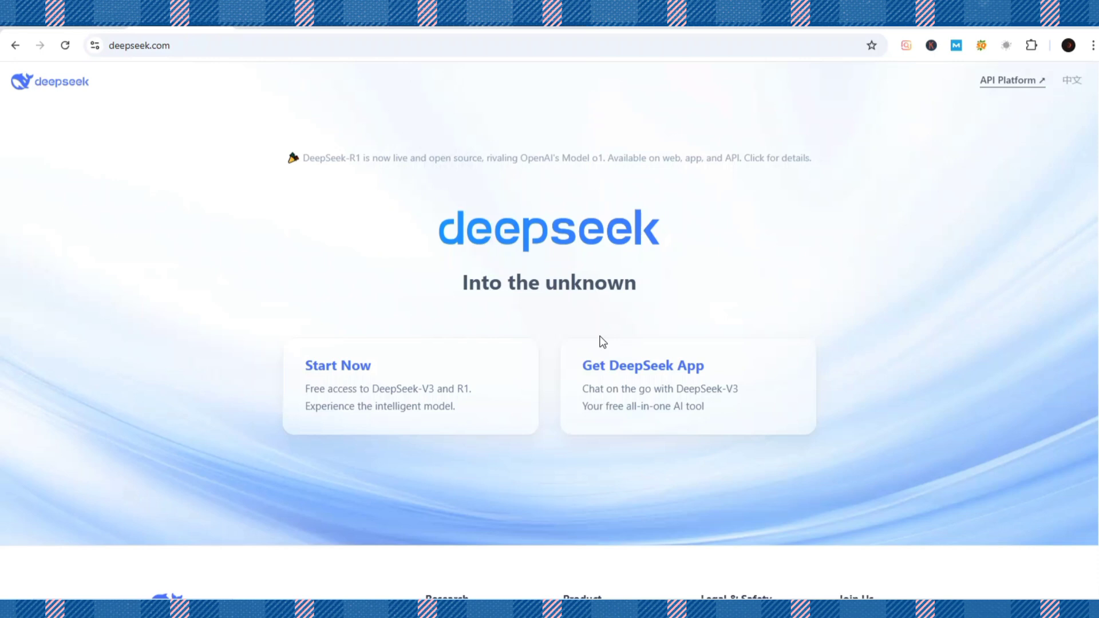
- Open deepseek.com and review its Start Now and Get DeepSeek App options
click(600, 337)
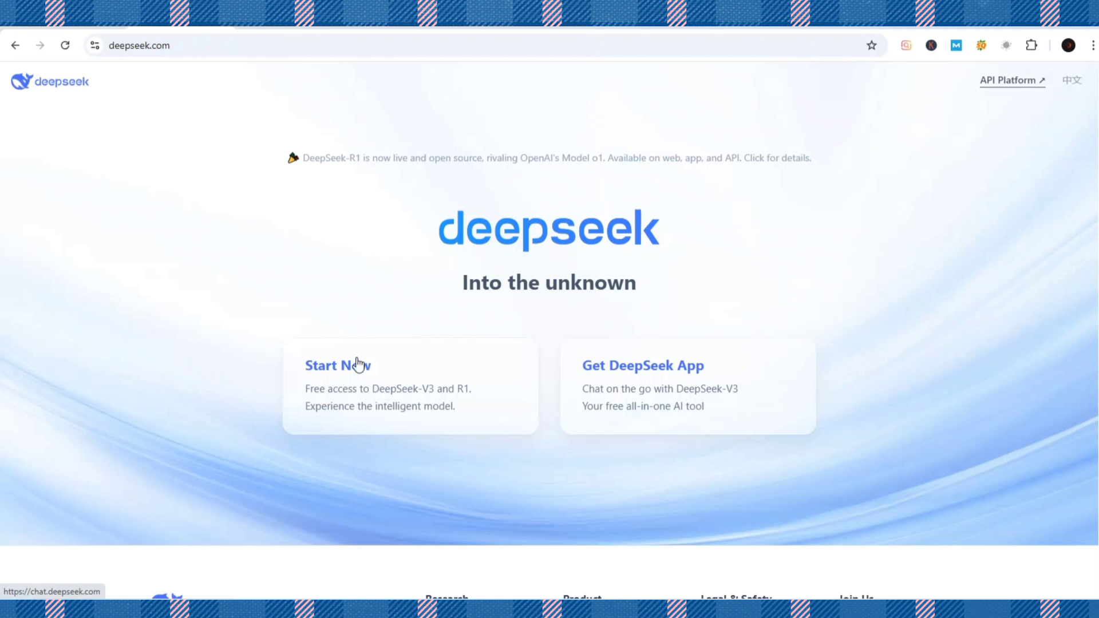
- Start a DeepSeek chat and select the English prompt in Google Translate to copy it
click(349, 372)
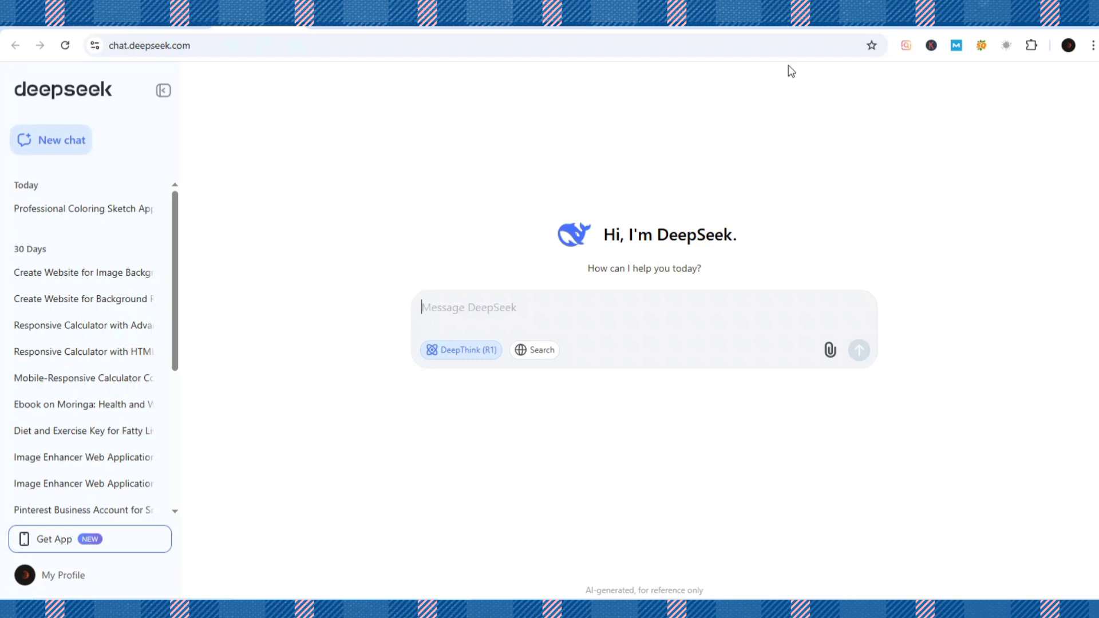
click(792, 26)
click(458, 240)
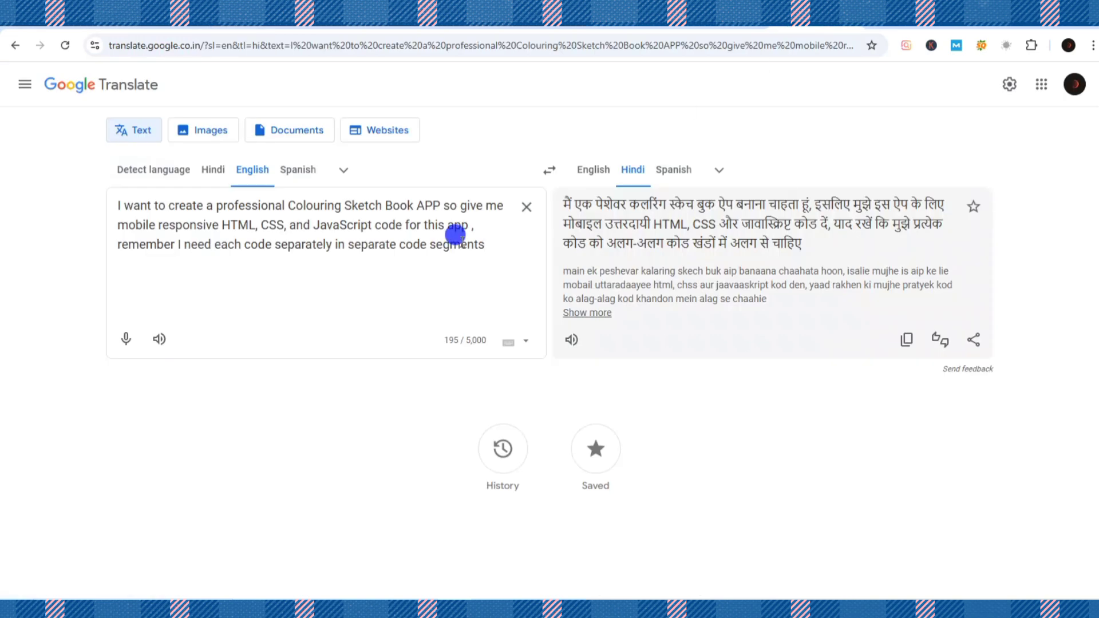
key(ctrl+a)
key(ctrl+c)
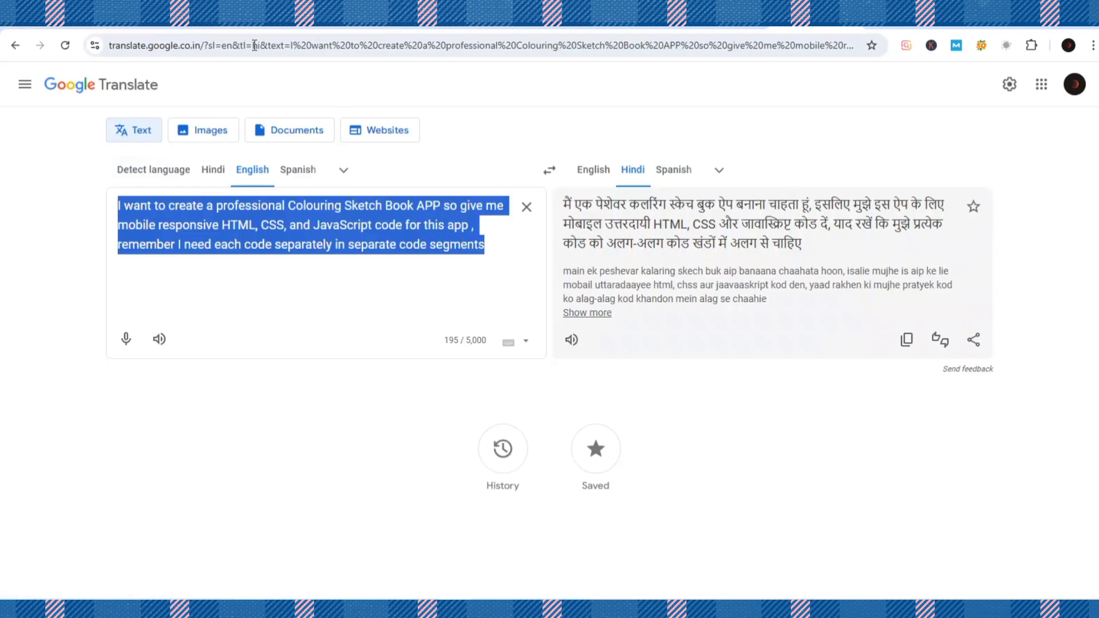
- Paste the Colouring Sketch Book code prompt into DeepSeek and send it
click(252, 17)
click(439, 320)
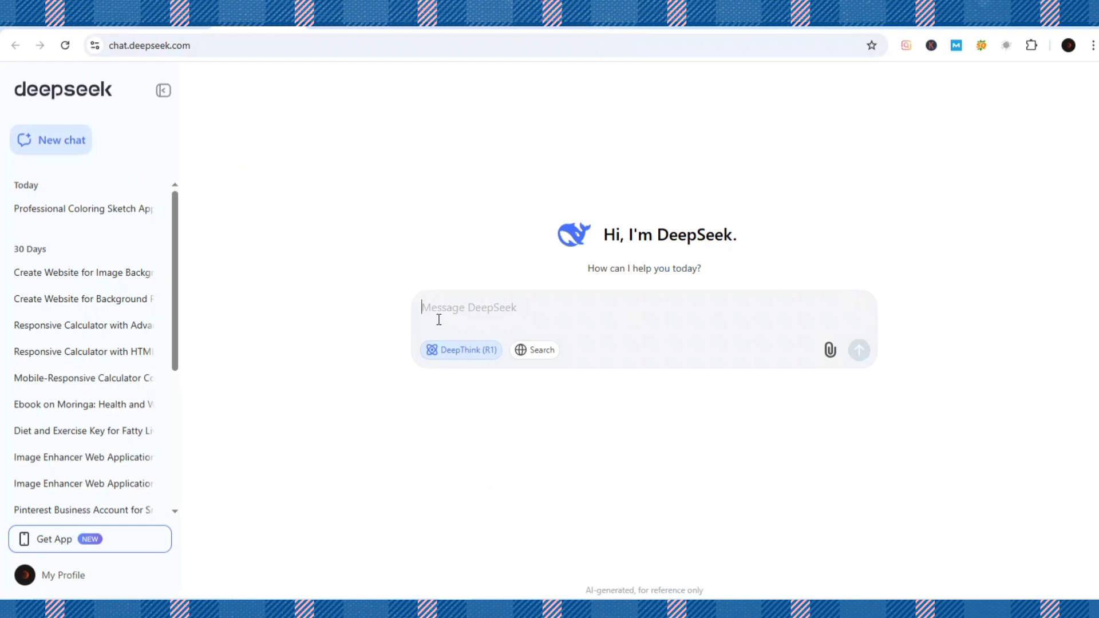
key(ctrl+v)
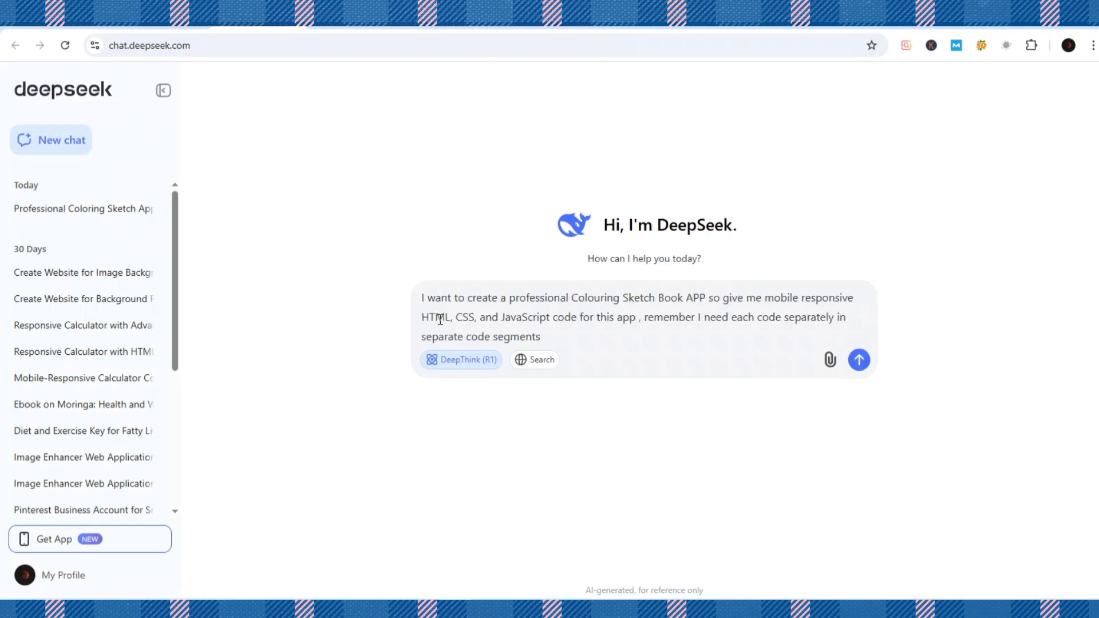
click(859, 360)
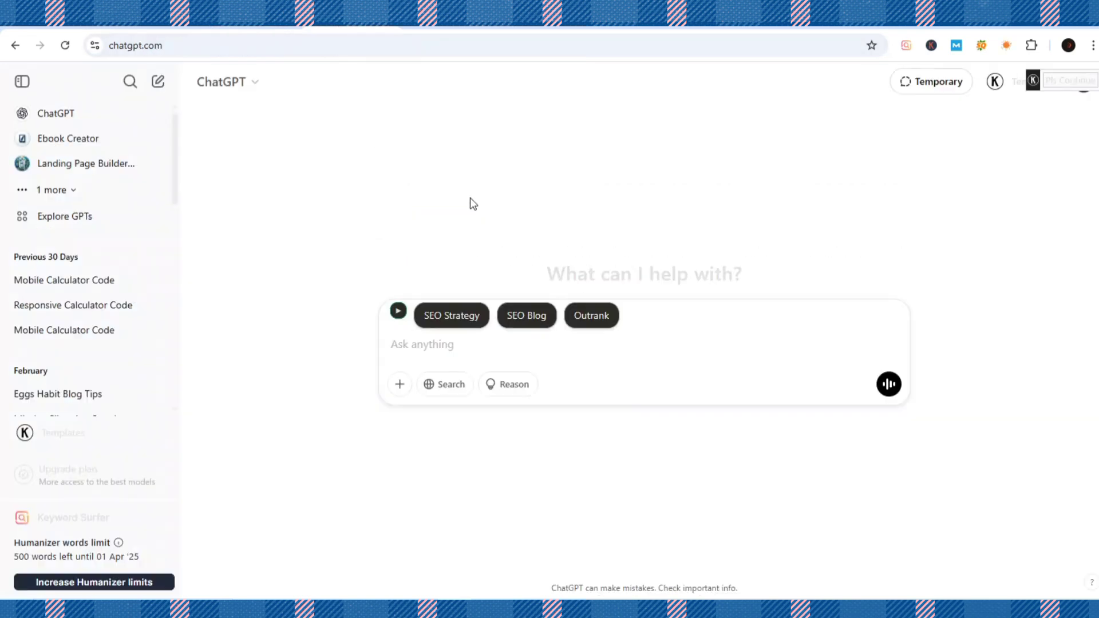
- Paste the Colouring Sketch Book prompt into ChatGPT and send it
click(430, 345)
key(ctrl+v)
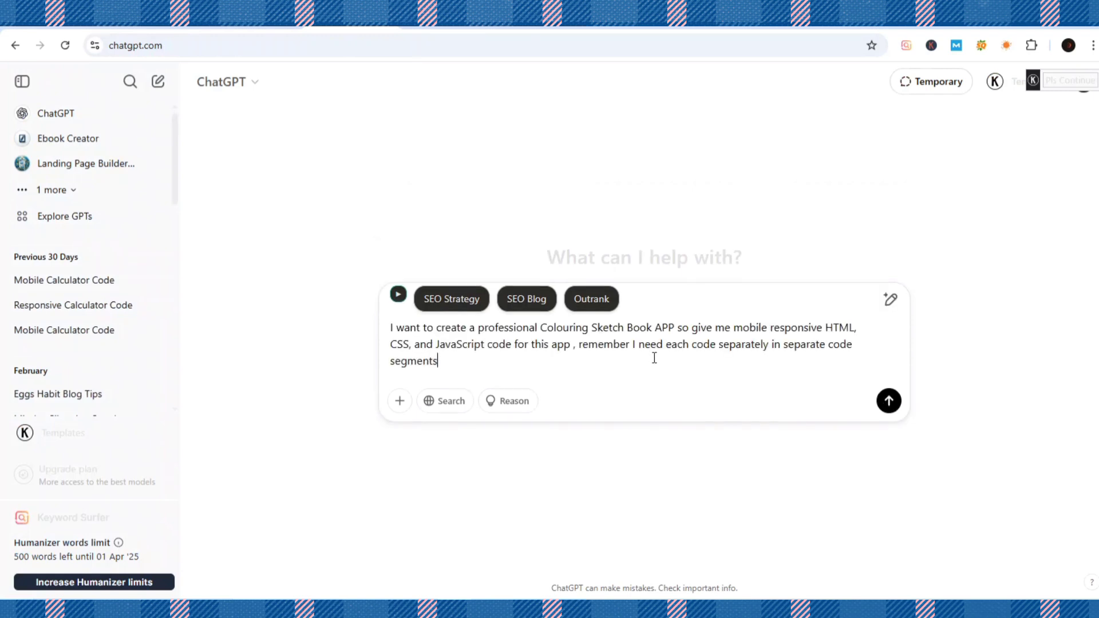
click(887, 406)
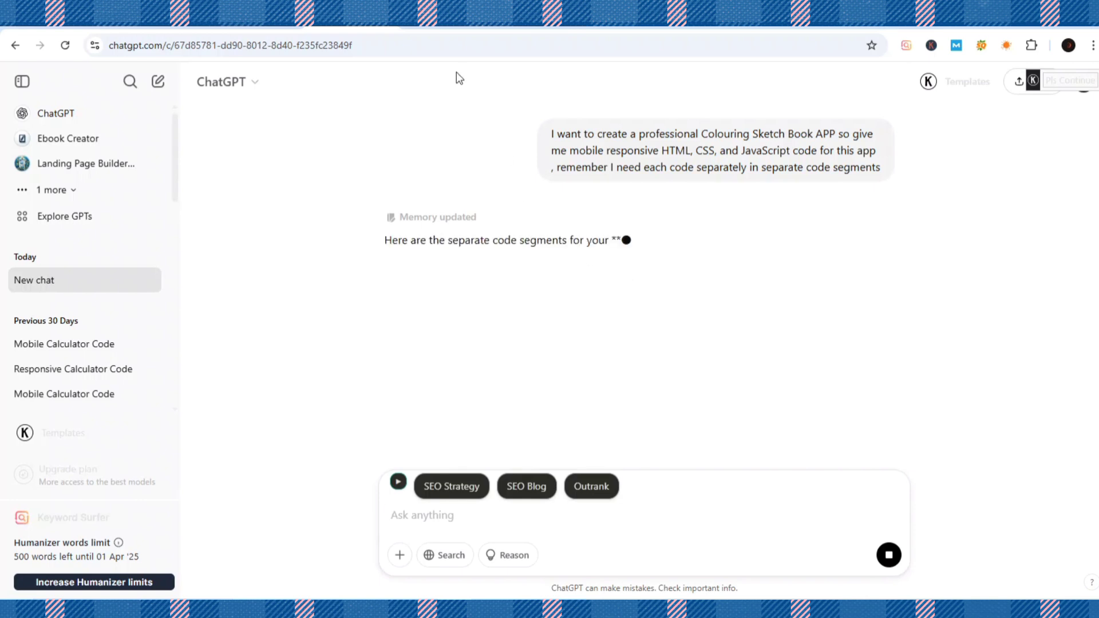
- In Grok, enable Think mode, paste the same prompt and send it
click(438, 25)
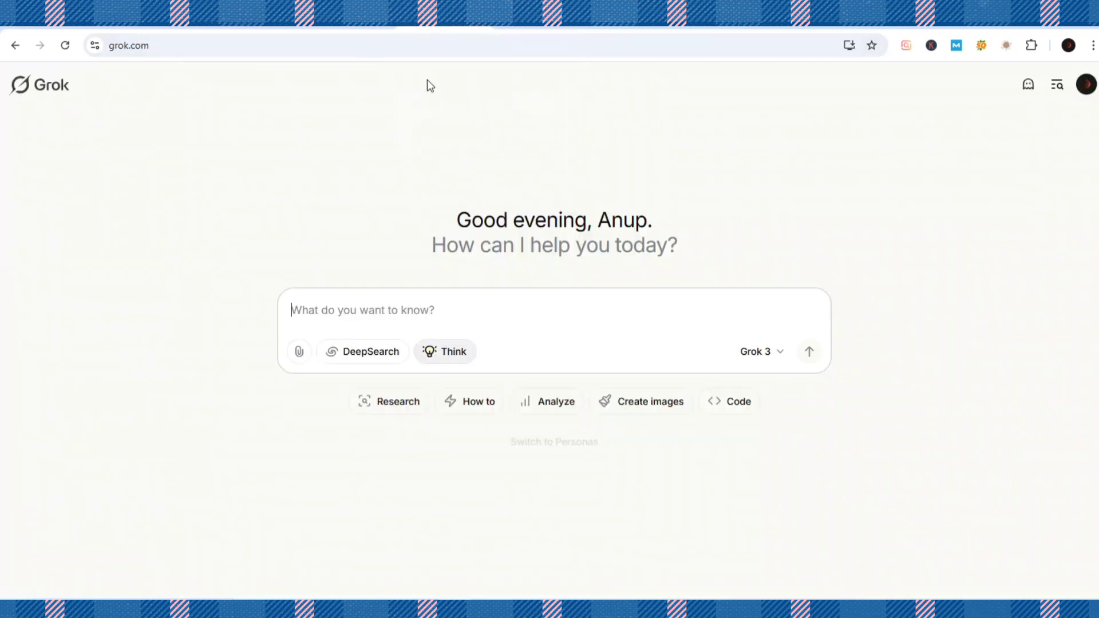
click(444, 351)
click(420, 355)
click(367, 305)
key(ctrl+v)
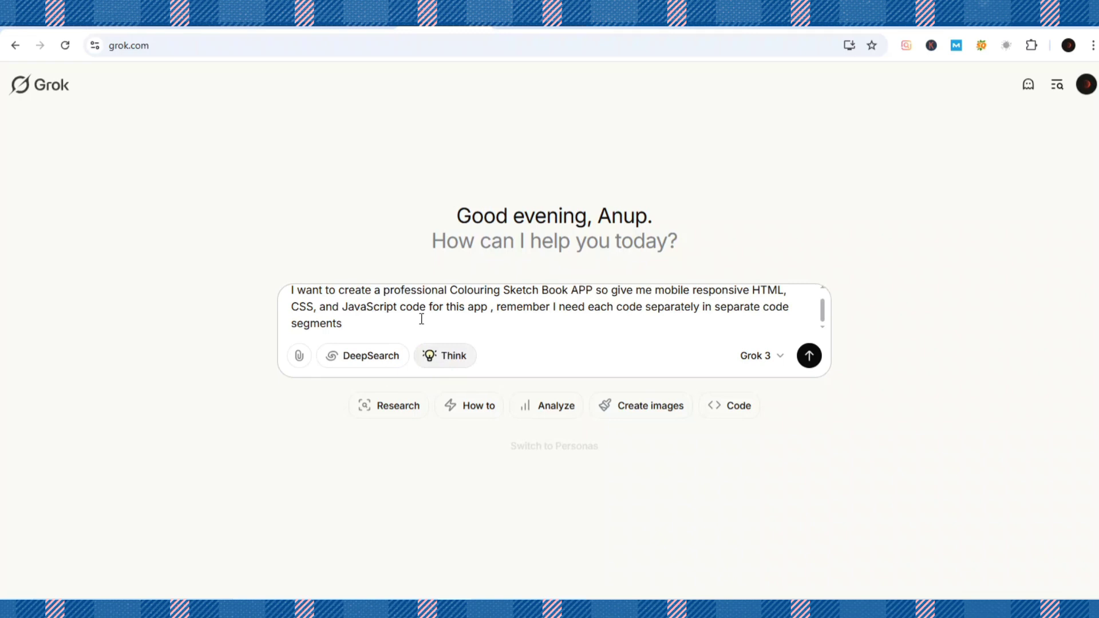
scroll(421, 316, up, 1)
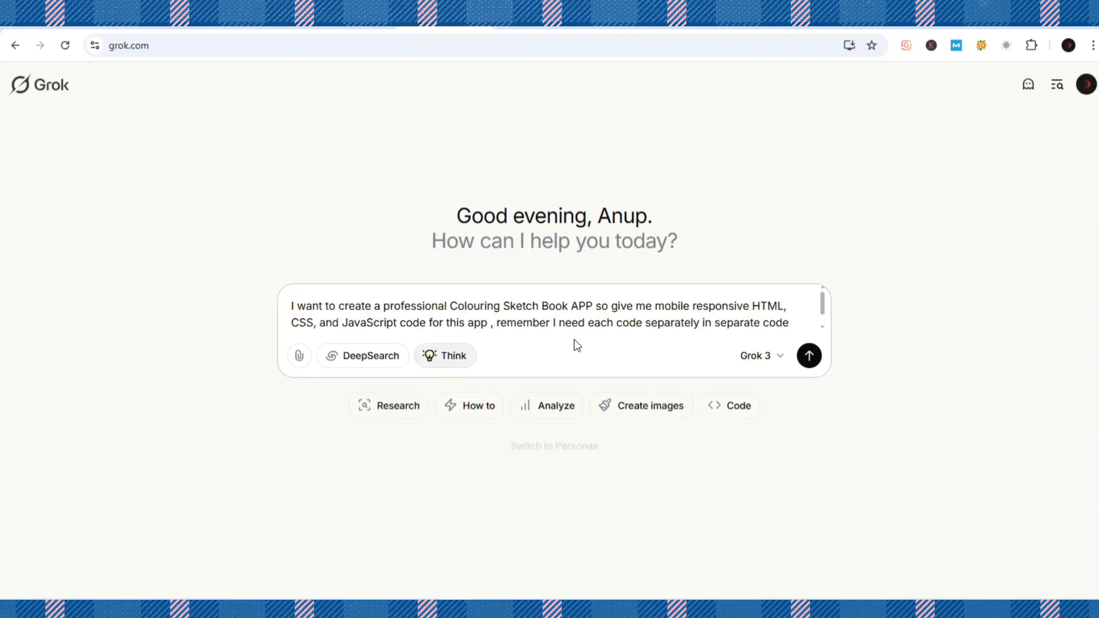
click(809, 355)
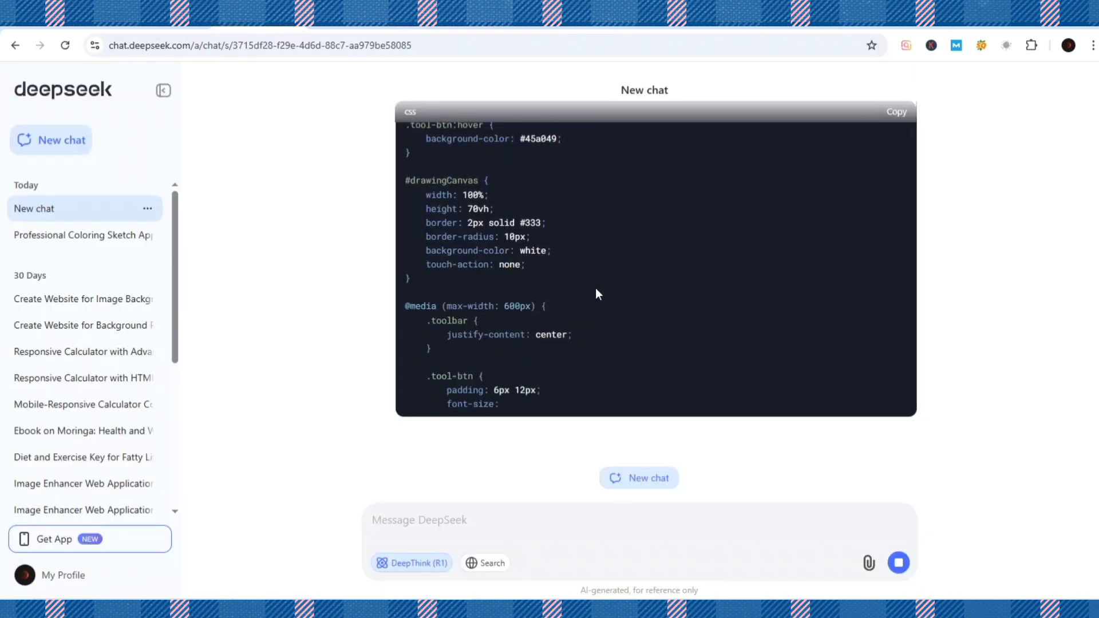
- Copy the HTML code block from DeepSeek's answer
scroll(595, 287, up, 4)
scroll(595, 287, up, 4)
scroll(595, 287, up, 5)
scroll(595, 287, up, 7)
scroll(595, 287, up, 4)
scroll(595, 288, down, 4)
scroll(595, 288, down, 2)
scroll(596, 288, down, 2)
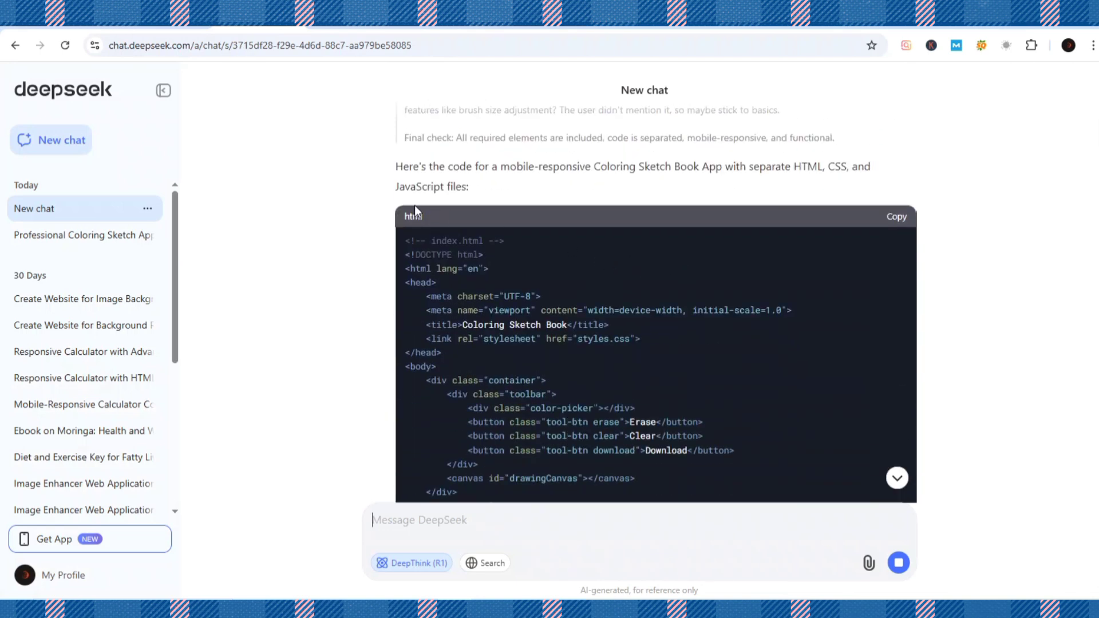
click(893, 217)
- Switch through the browser tabs to CodePen's Your Work page
click(331, 26)
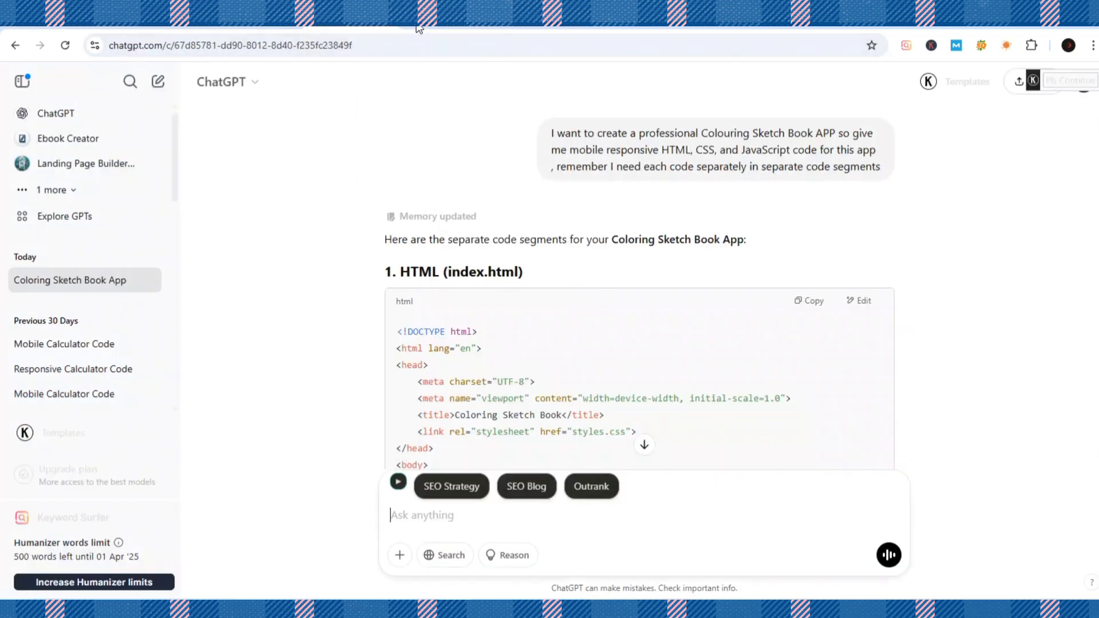
click(419, 27)
click(465, 26)
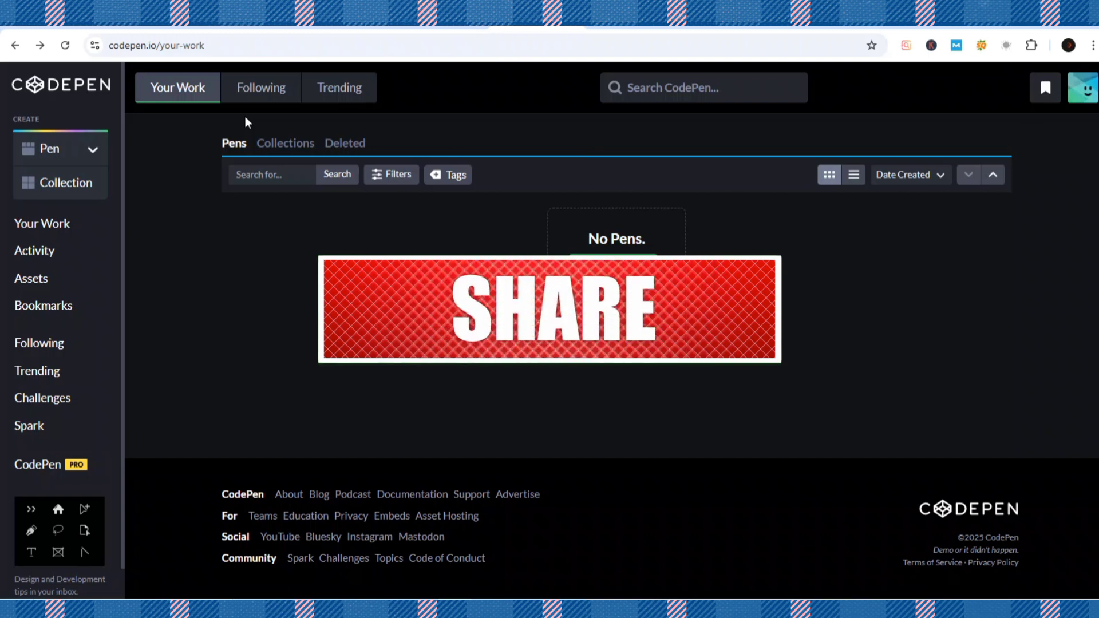
- Create a new pen and paste DeepSeek's HTML into its HTML editor
click(46, 148)
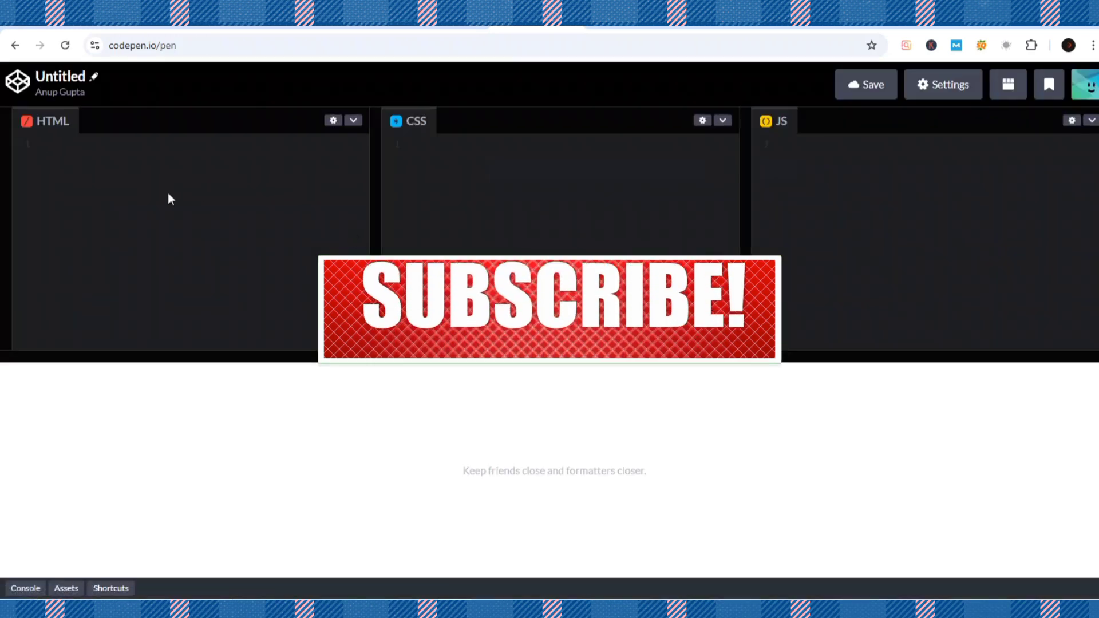
click(76, 141)
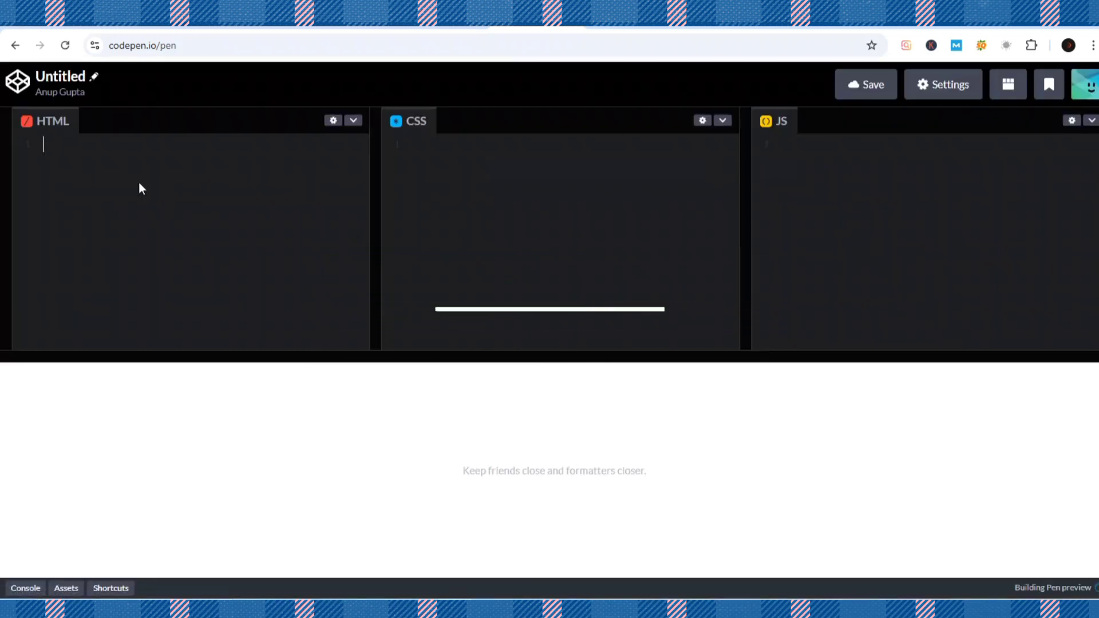
key(ctrl+v)
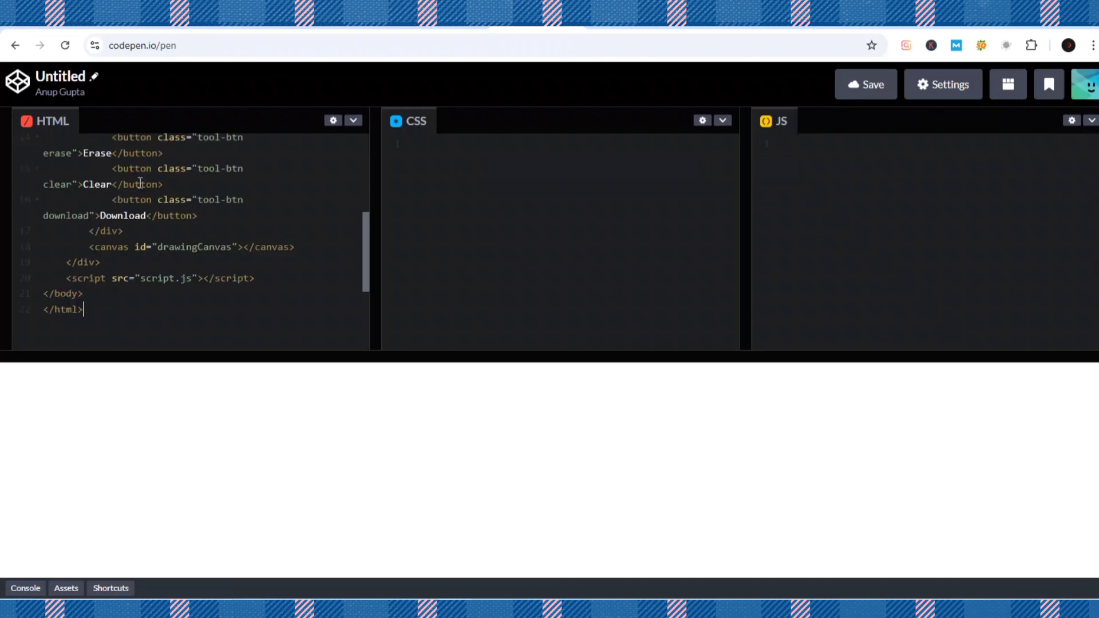
- Copy DeepSeek's CSS and paste it into the pen's CSS editor
key(ctrl+Tab)
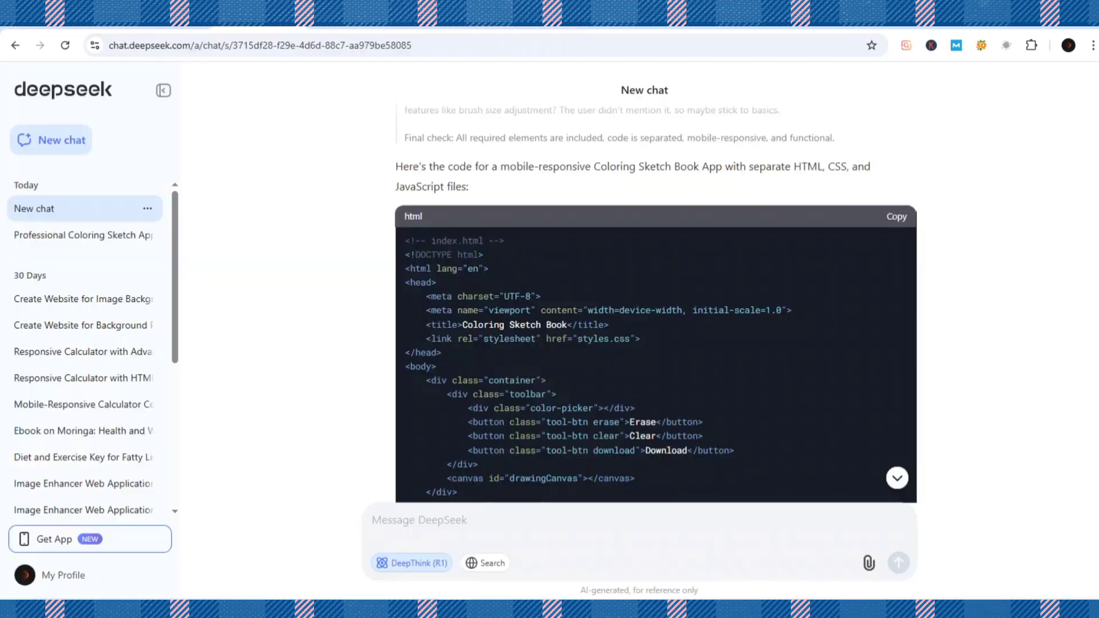
scroll(1062, 303, down, 6)
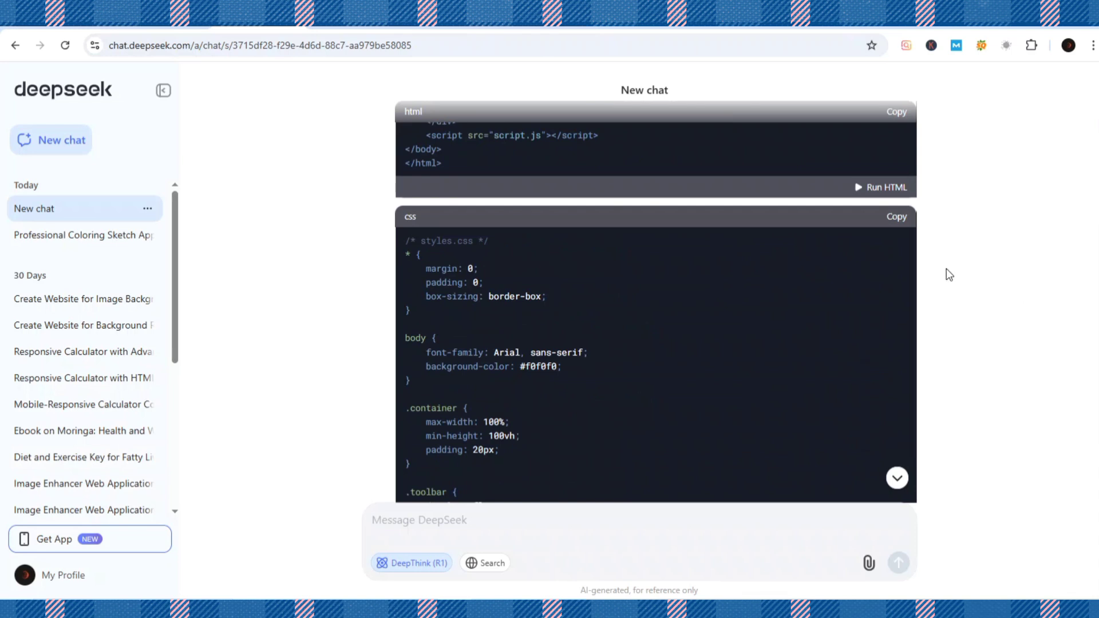
click(896, 217)
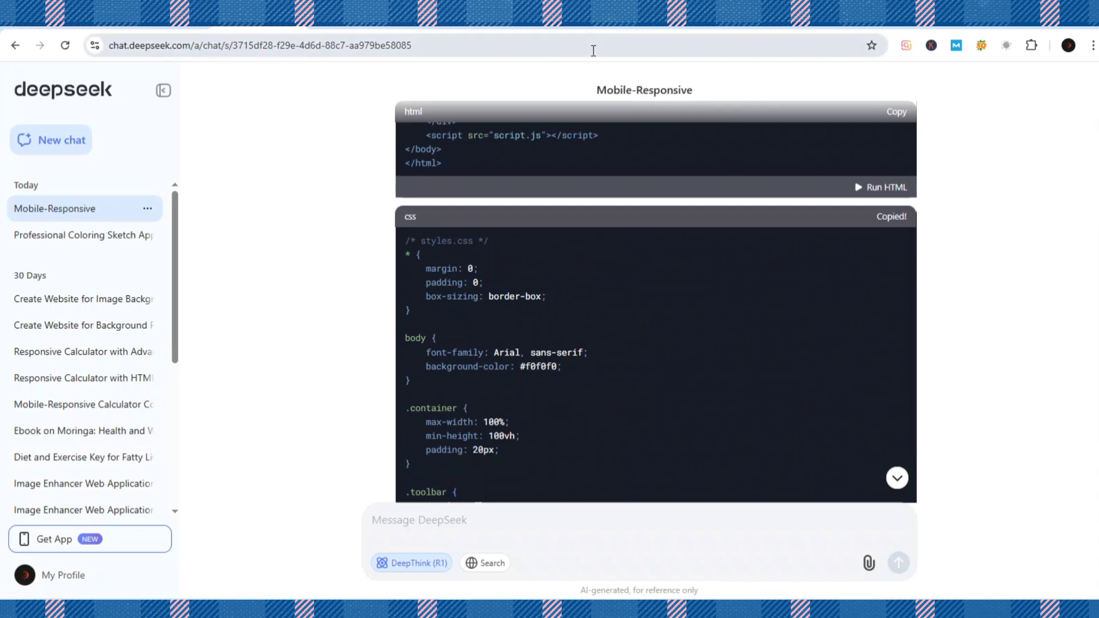
click(538, 16)
click(535, 176)
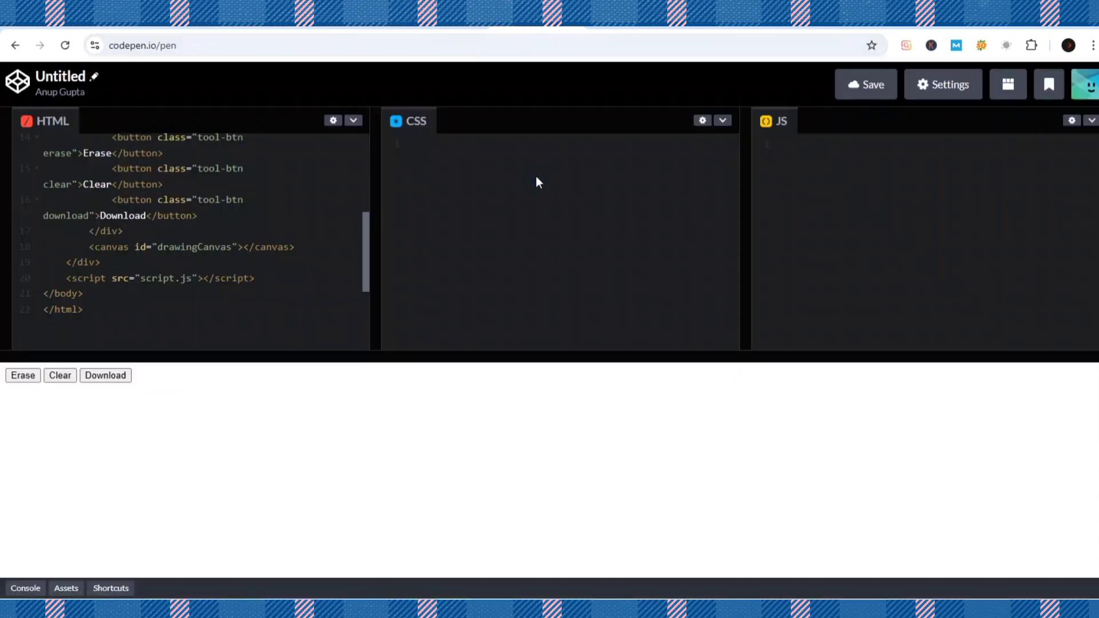
key(ctrl+v)
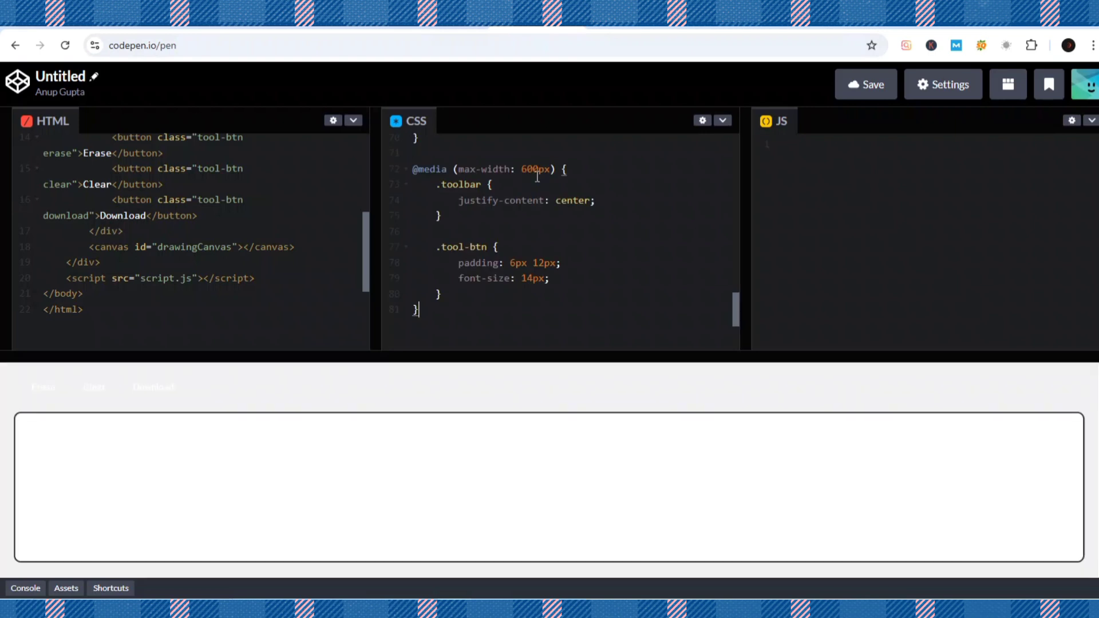
- Copy DeepSeek's JavaScript and paste it into the pen's JS editor
click(170, 16)
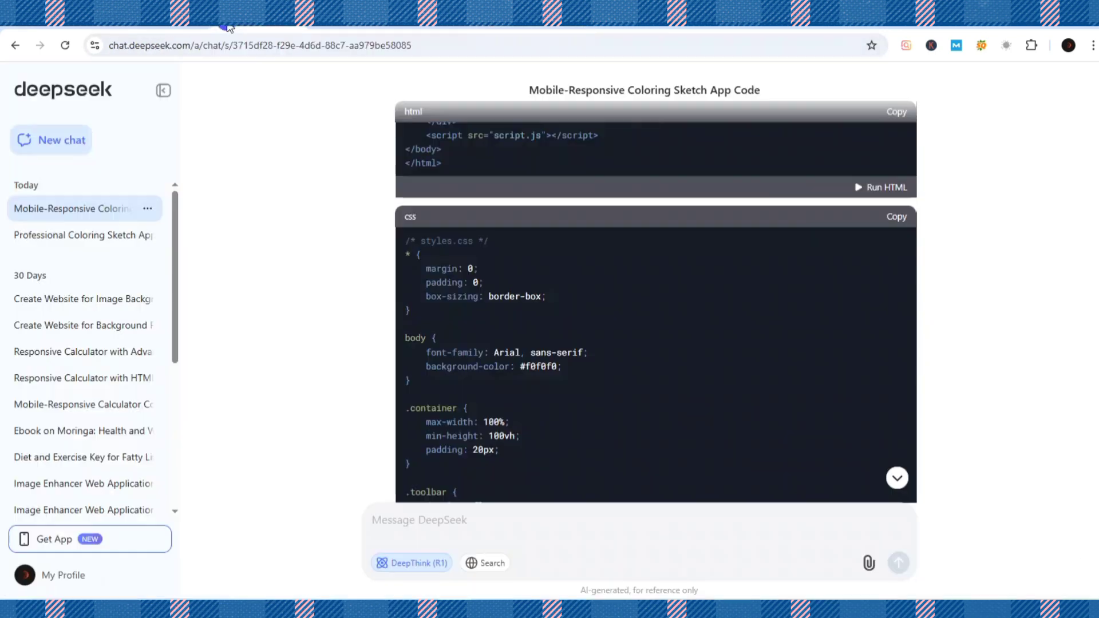
scroll(934, 349, down, 5)
scroll(934, 349, down, 5)
scroll(934, 349, down, 5)
scroll(934, 349, down, 5)
scroll(873, 312, down, 2)
click(884, 279)
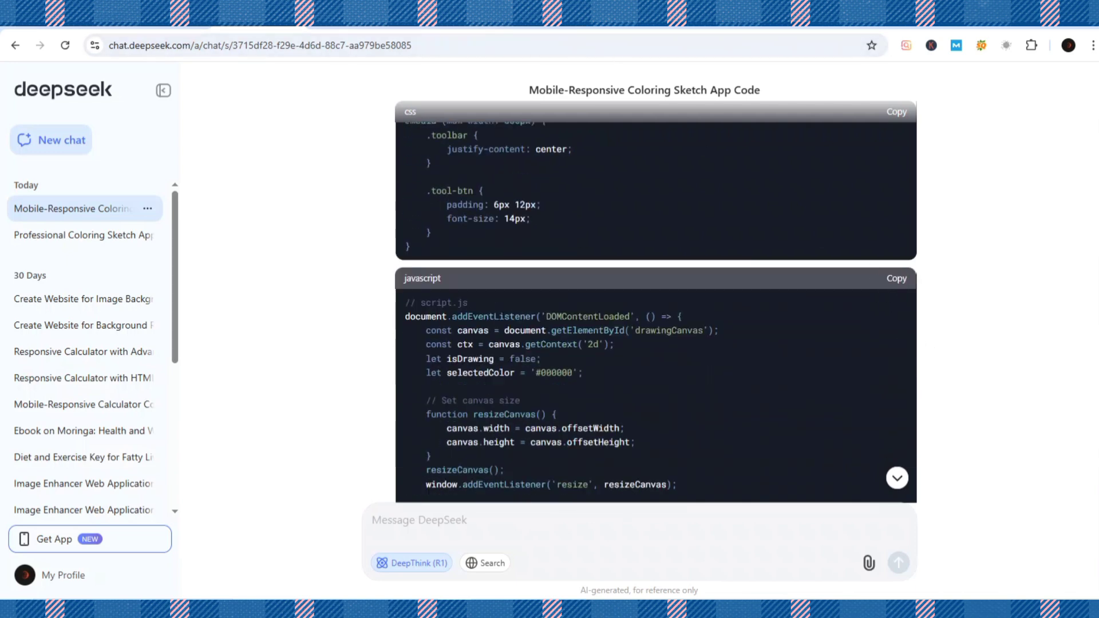
key(ctrl+Tab)
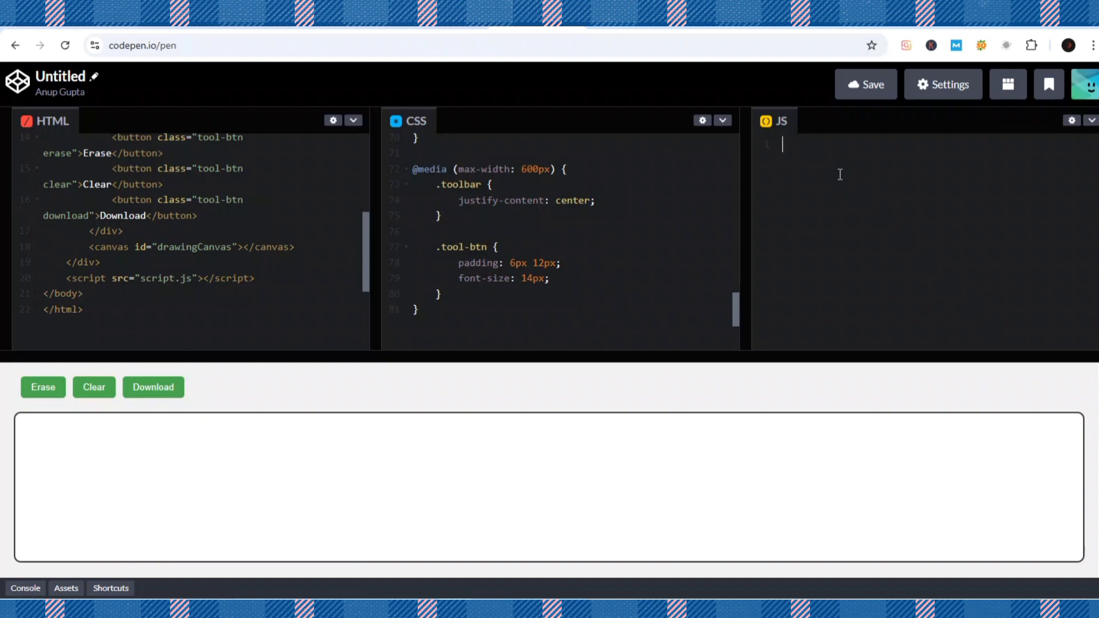
key(ctrl+v)
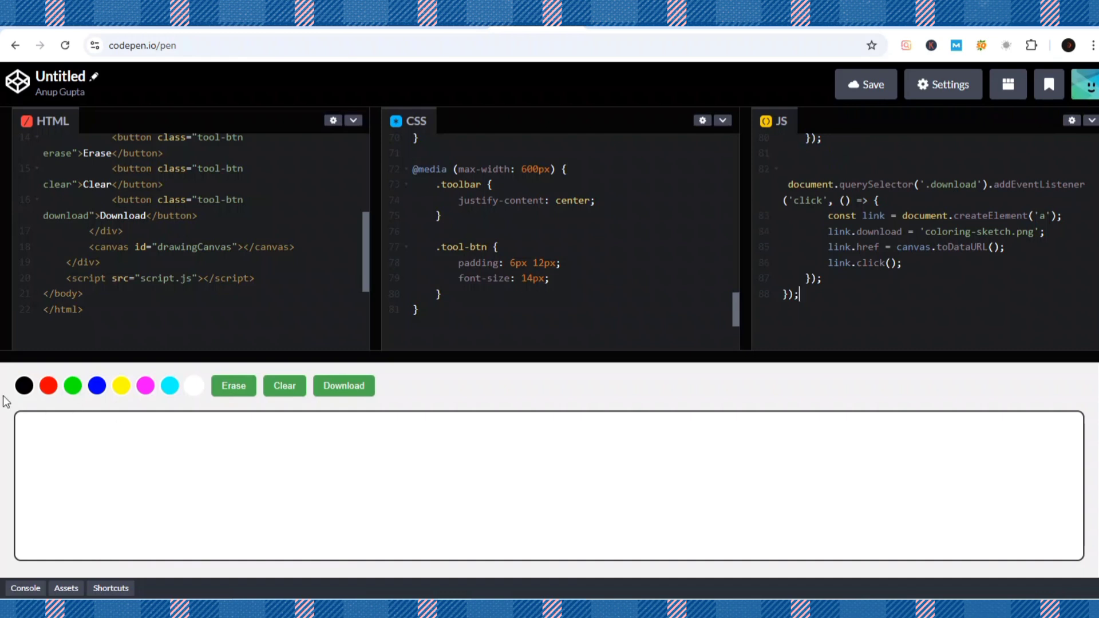
- Draw black, green and cyan test strokes on the canvas, then clear it
click(24, 385)
mouse_move(212, 456)
mouse_down()
mouse_move(421, 504)
mouse_move(520, 493)
mouse_move(393, 487)
mouse_up()
click(64, 387)
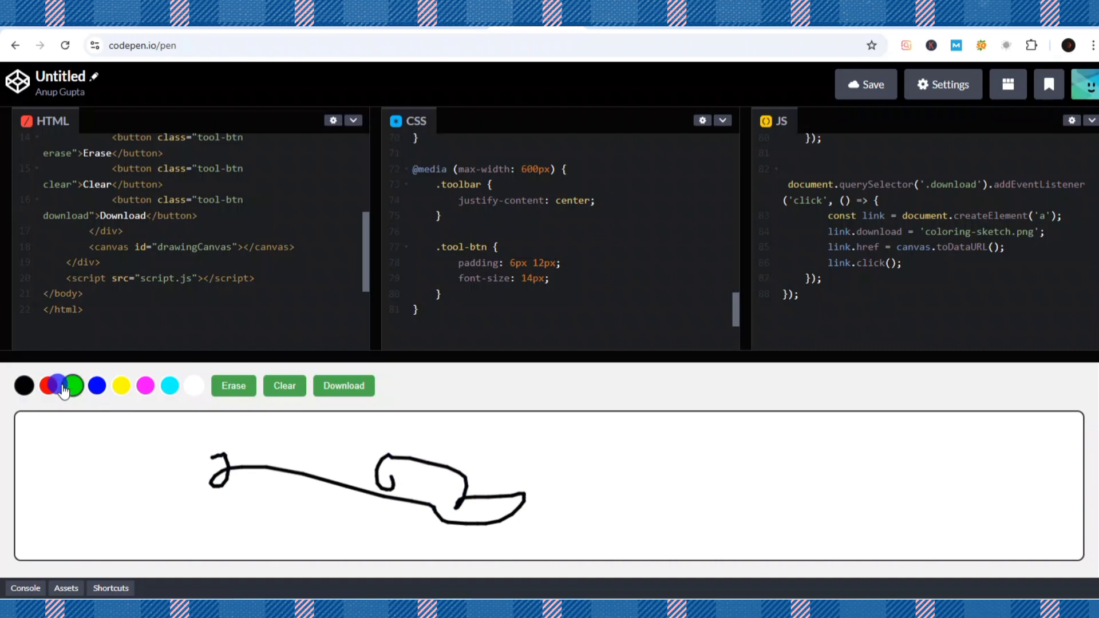
drag(593, 452, 426, 446)
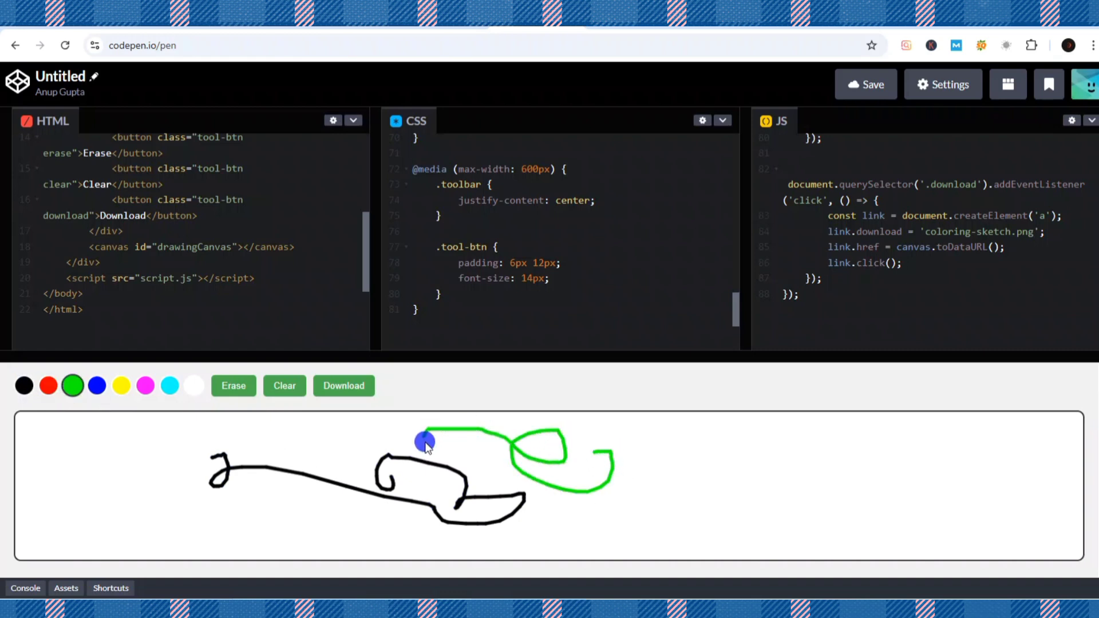
drag(426, 446, 386, 449)
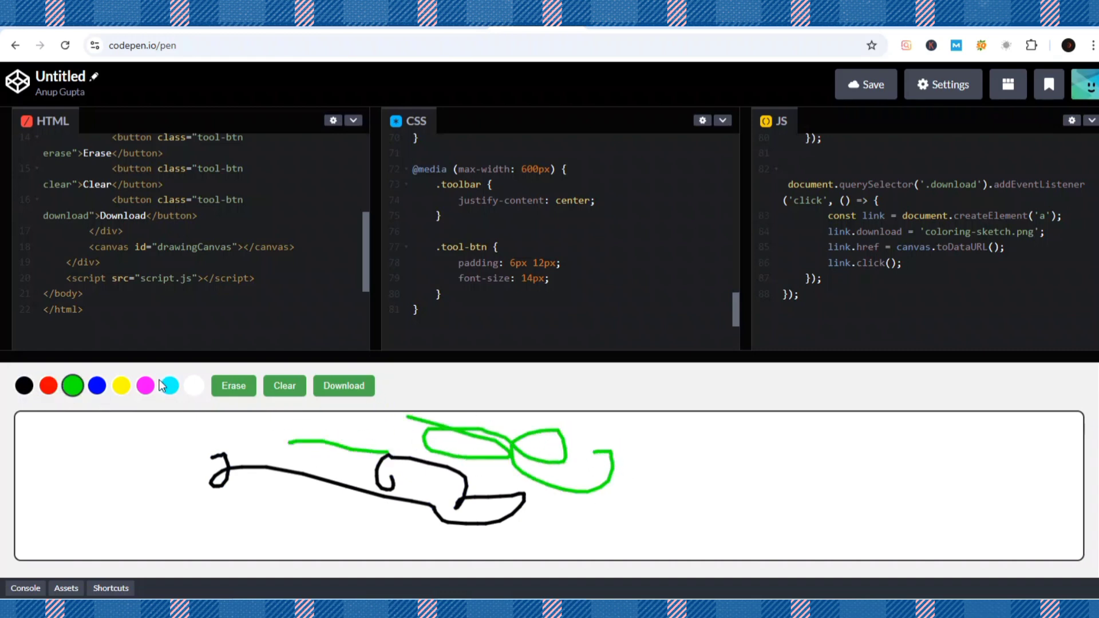
click(169, 385)
drag(775, 437, 741, 481)
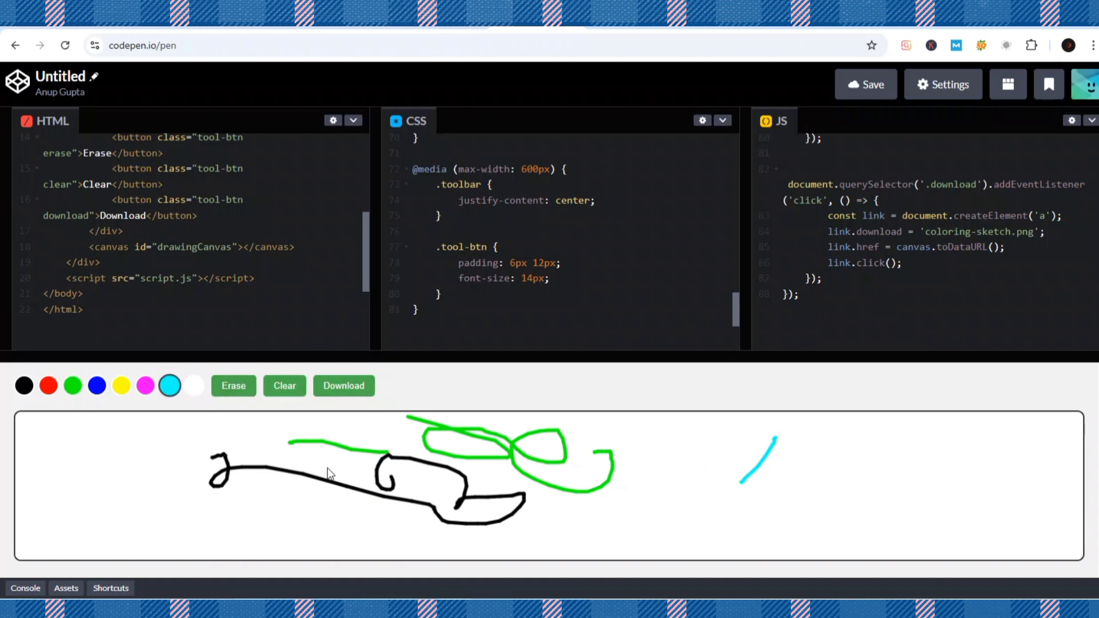
click(286, 386)
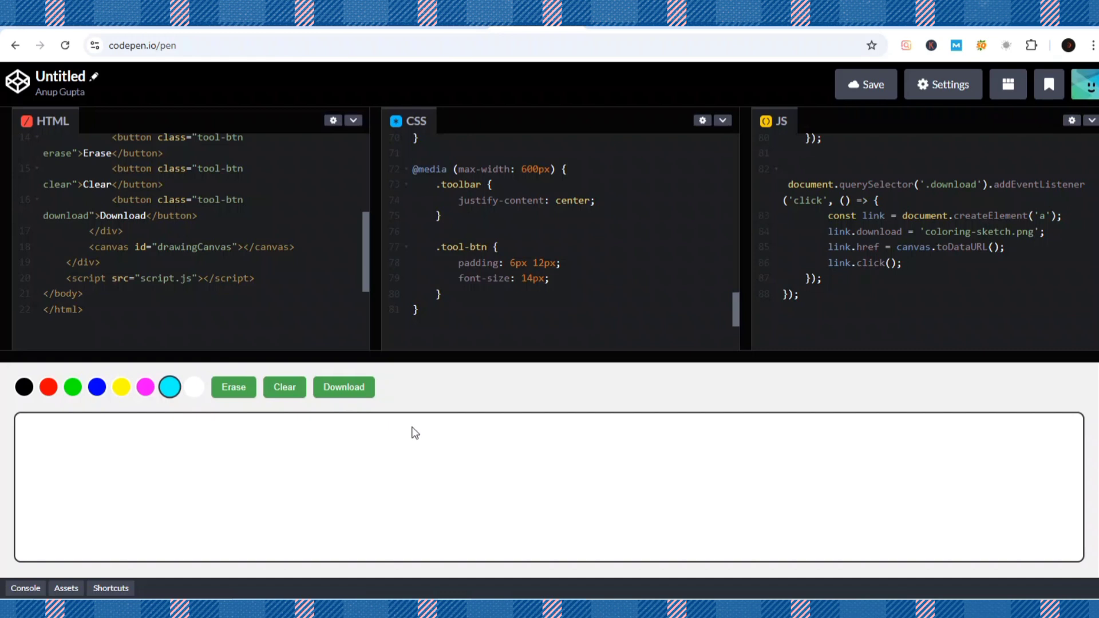
- Replace the pen's HTML with ChatGPT's HTML code
key(ctrl+Tab)
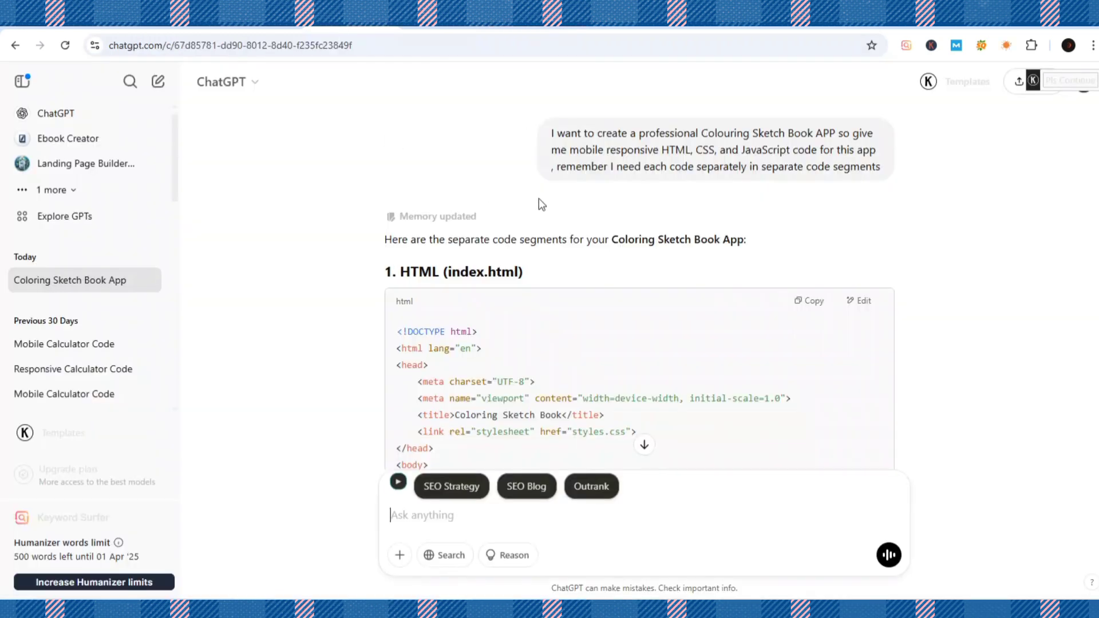
scroll(772, 235, down, 2)
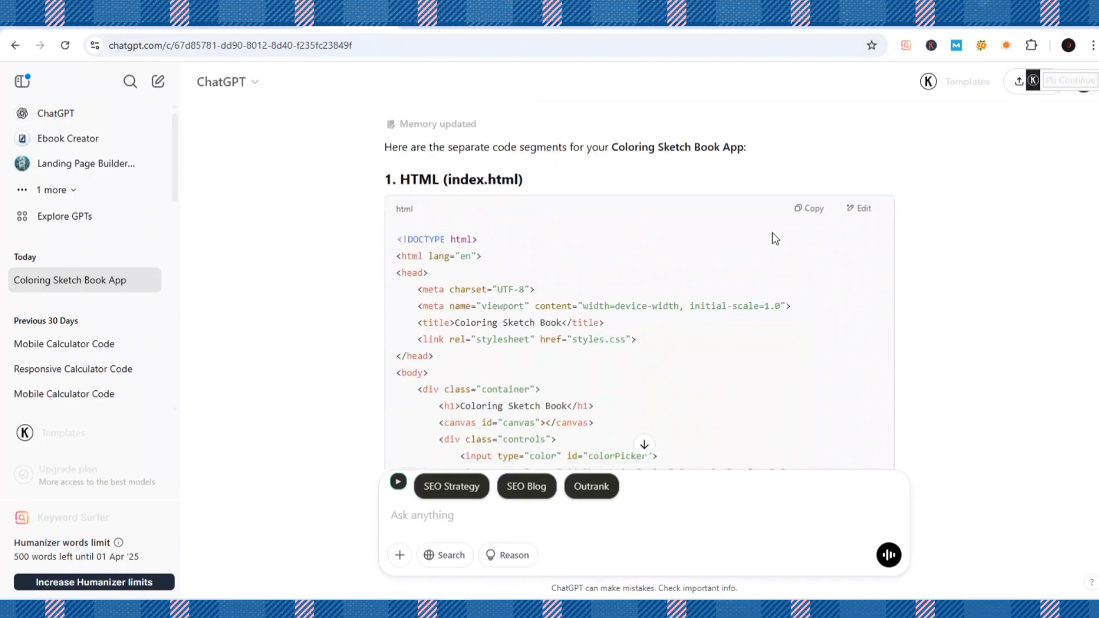
scroll(772, 232, down, 3)
scroll(771, 232, up, 2)
scroll(771, 232, up, 3)
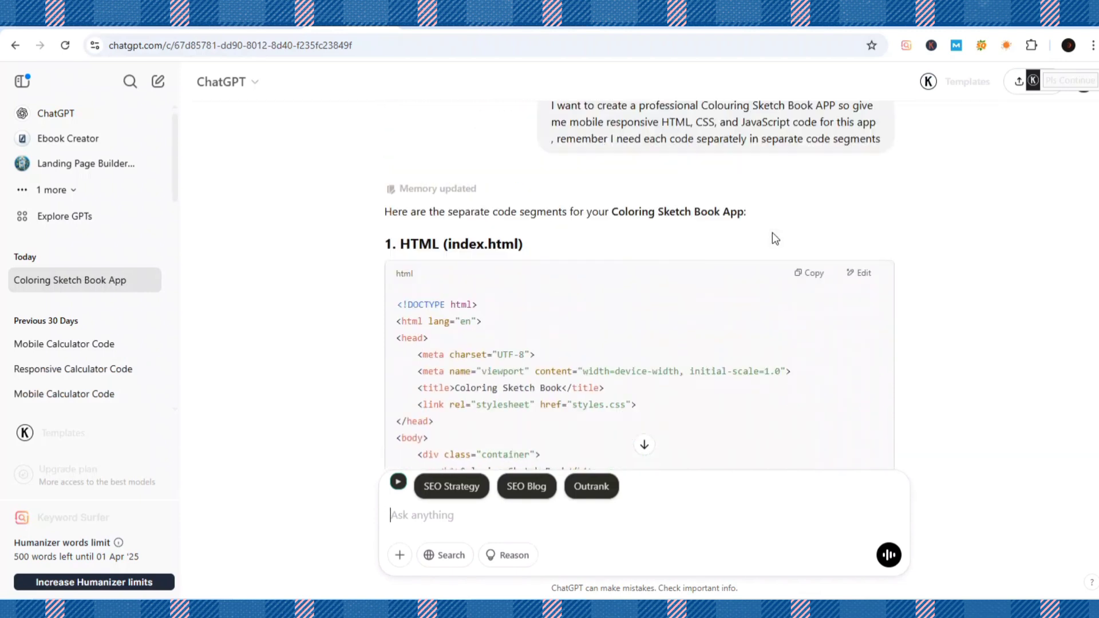
scroll(771, 233, up, 1)
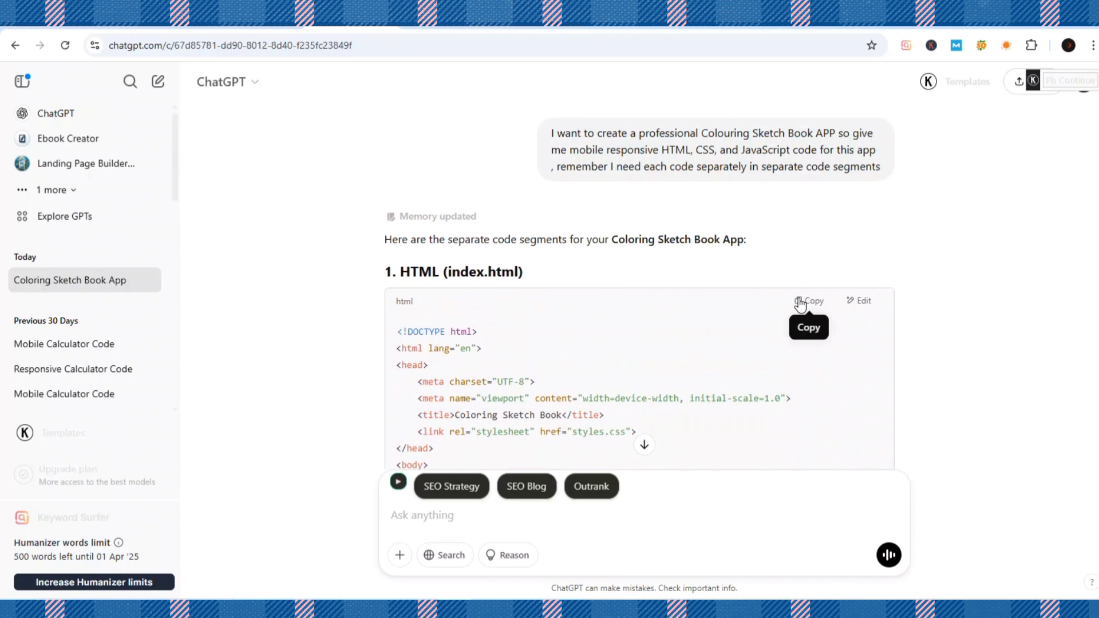
click(800, 303)
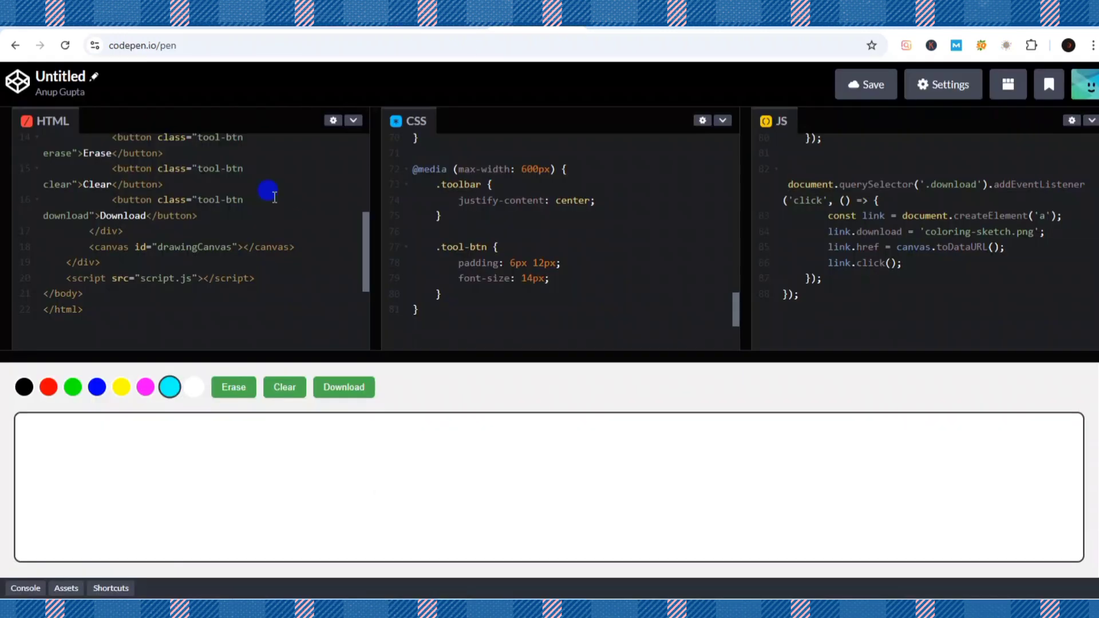
key(ctrl+a)
key(ctrl+v)
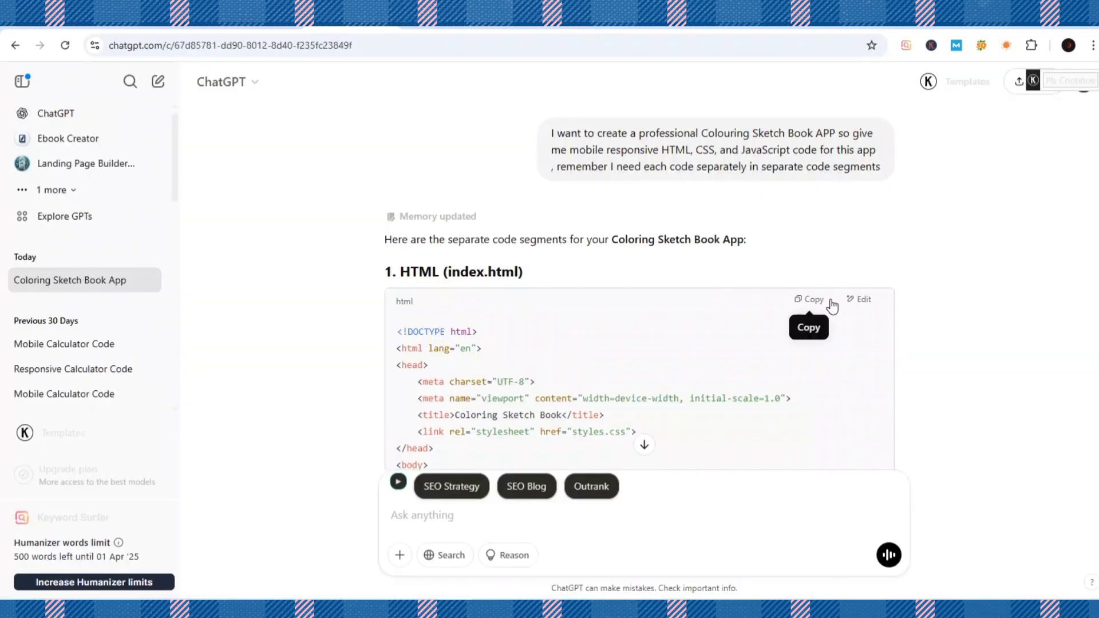
- Replace the pen's CSS with ChatGPT's CSS code
scroll(832, 307, down, 5)
scroll(832, 307, down, 3)
click(811, 348)
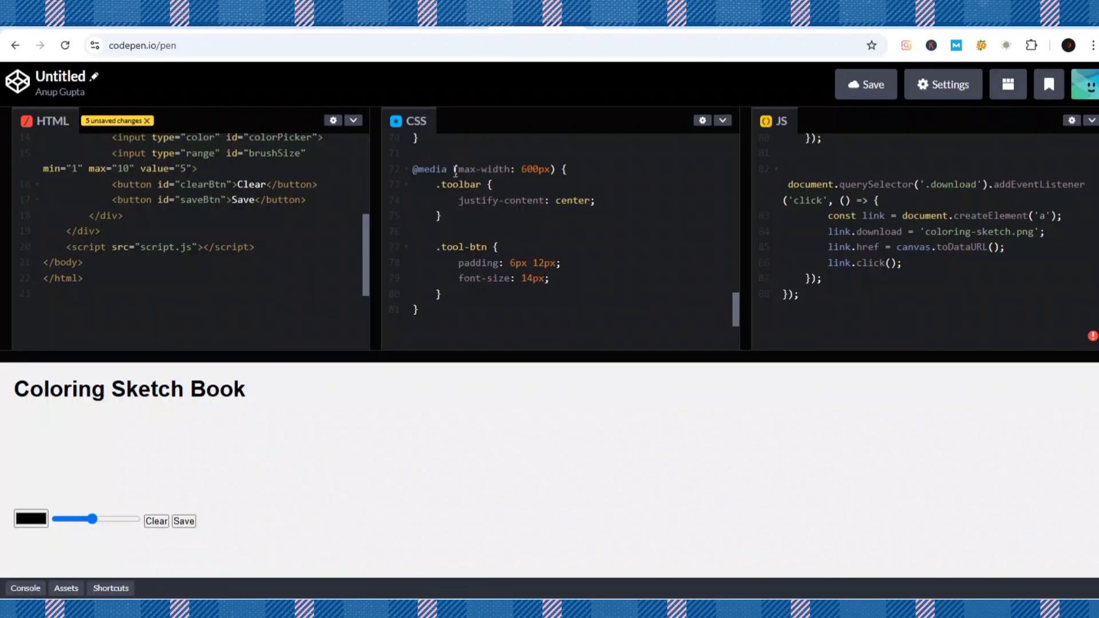
click(455, 170)
key(ctrl+a)
key(ctrl+v)
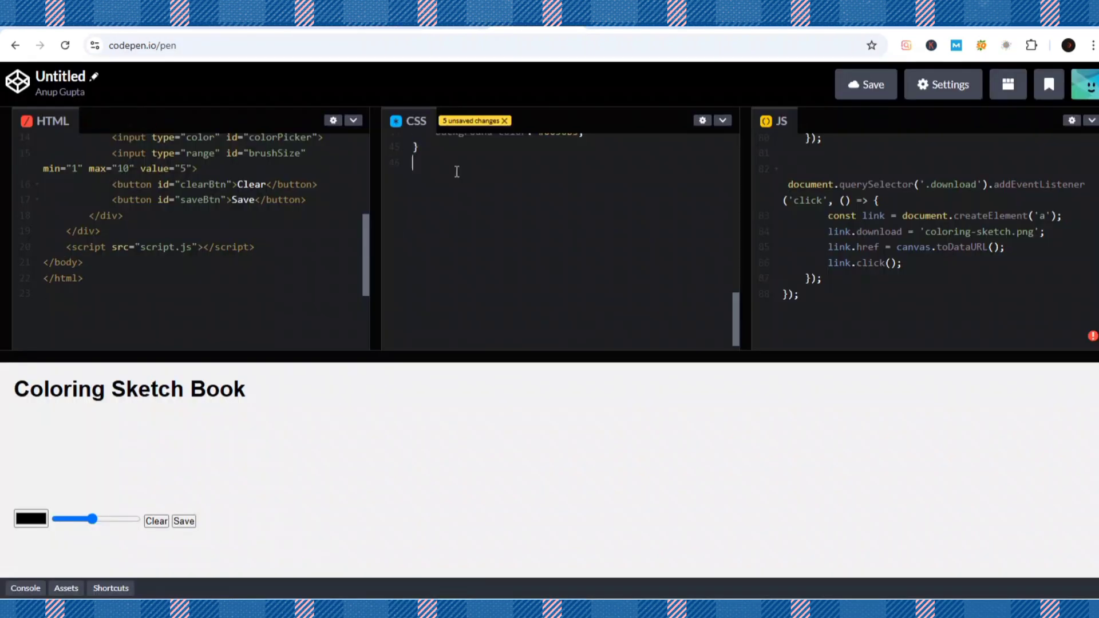
- Replace the pen's JavaScript with ChatGPT's JavaScript code
click(318, 32)
scroll(776, 275, down, 2)
scroll(776, 274, down, 5)
scroll(776, 275, down, 6)
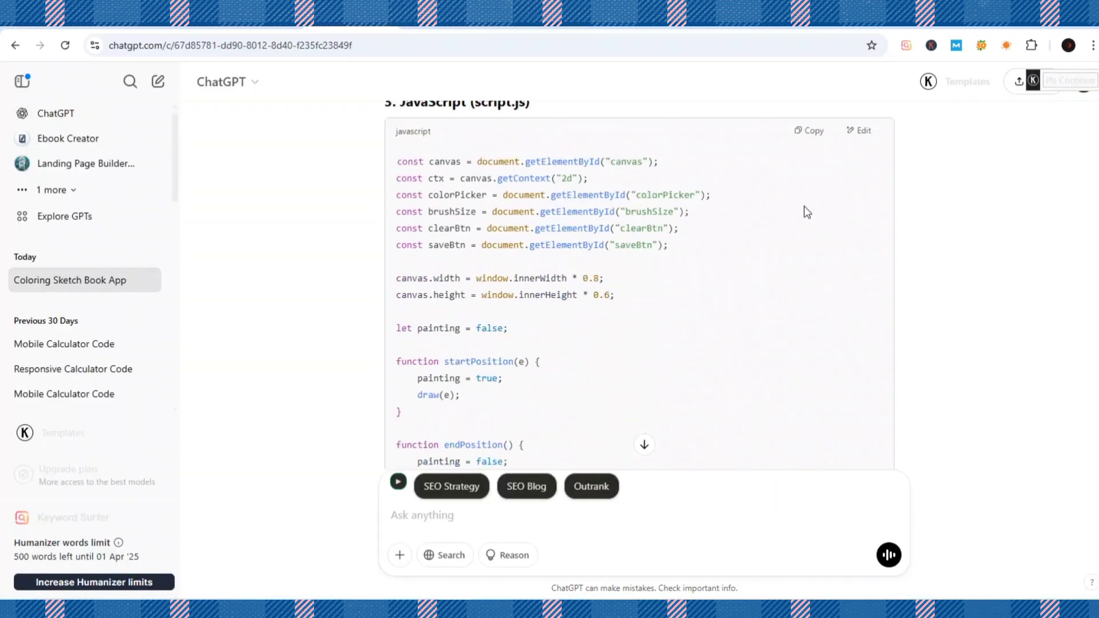
scroll(806, 212, up, 2)
click(809, 223)
click(512, 28)
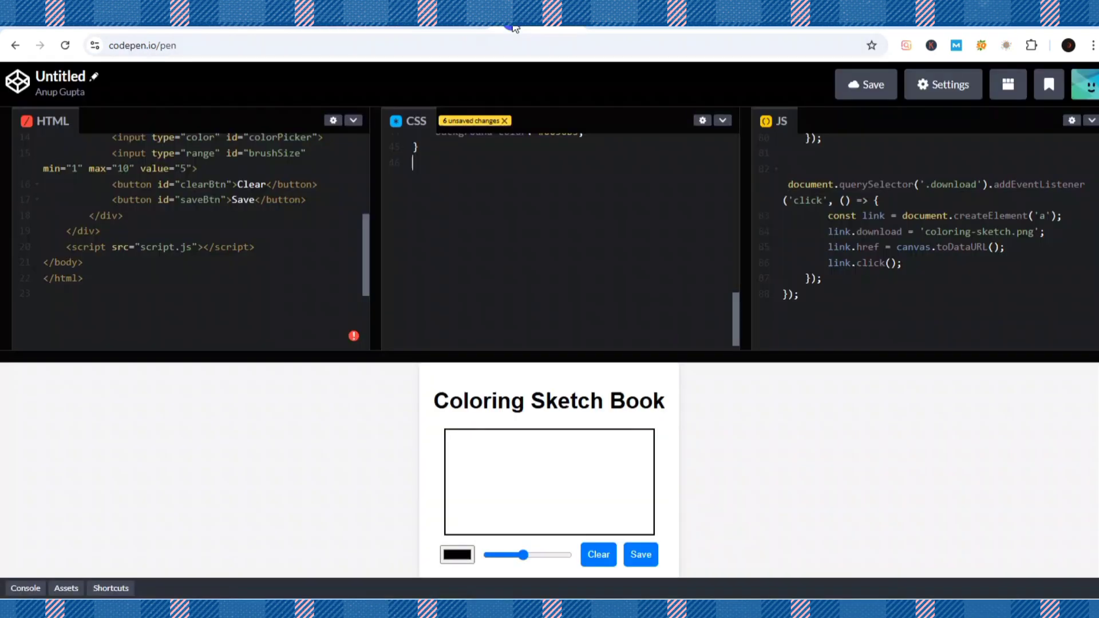
click(791, 211)
key(ctrl+a)
key(ctrl+v)
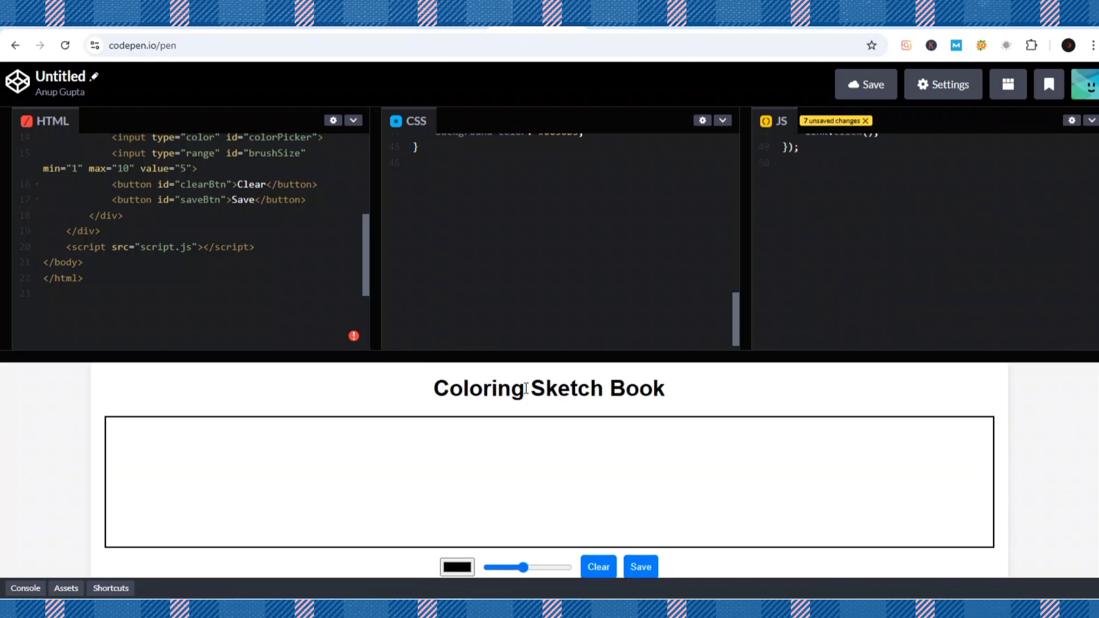
scroll(526, 388, down, 1)
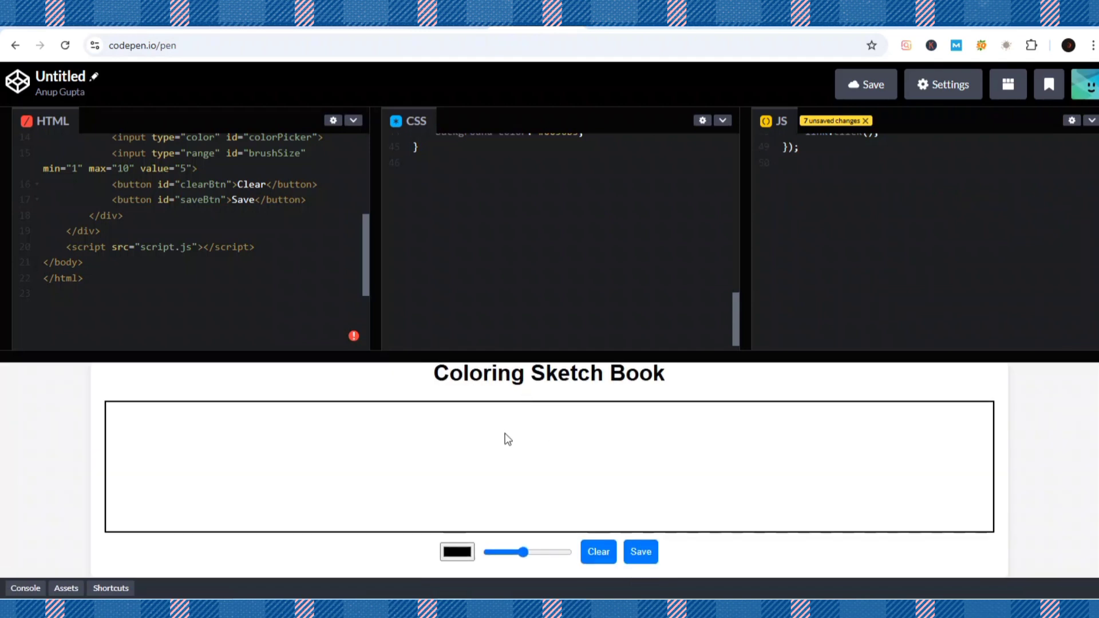
click(466, 552)
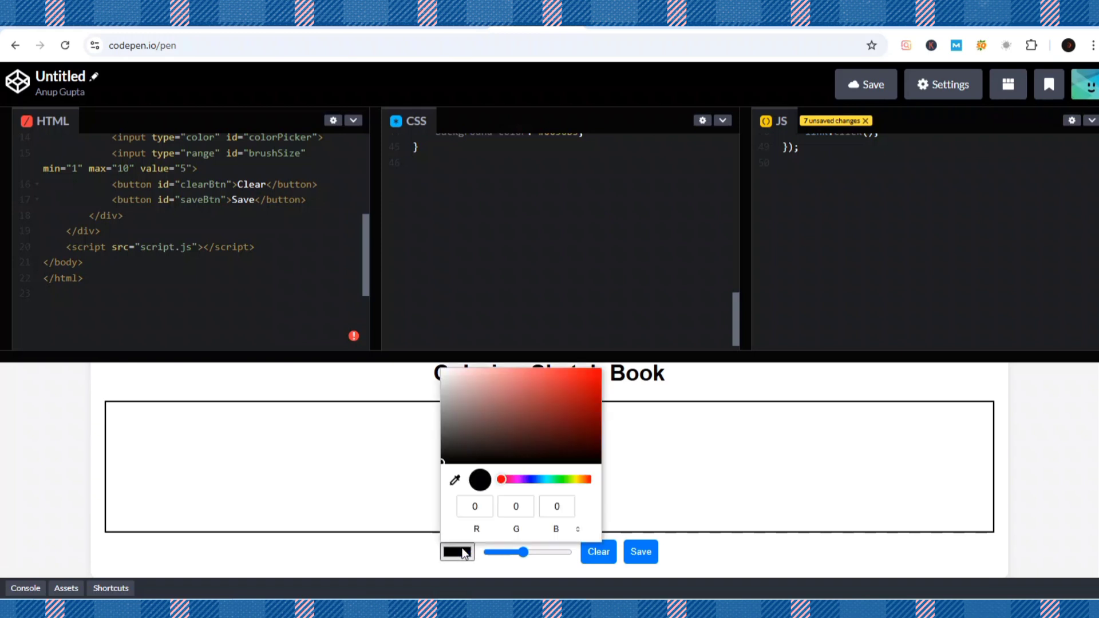
- Choose bright green and draw strokes, varying the brush size from thick to thin
click(528, 482)
drag(544, 479, 560, 479)
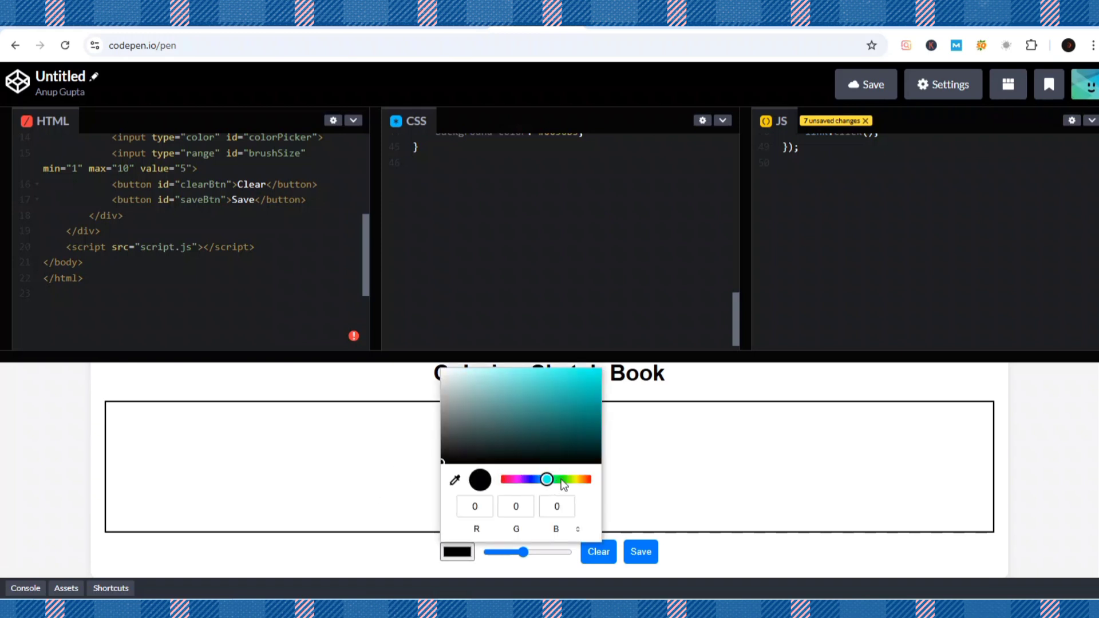
click(582, 382)
click(239, 452)
mouse_move(238, 432)
mouse_down()
mouse_move(306, 455)
mouse_move(525, 455)
mouse_move(493, 454)
mouse_up()
drag(523, 552, 549, 552)
drag(528, 440, 707, 463)
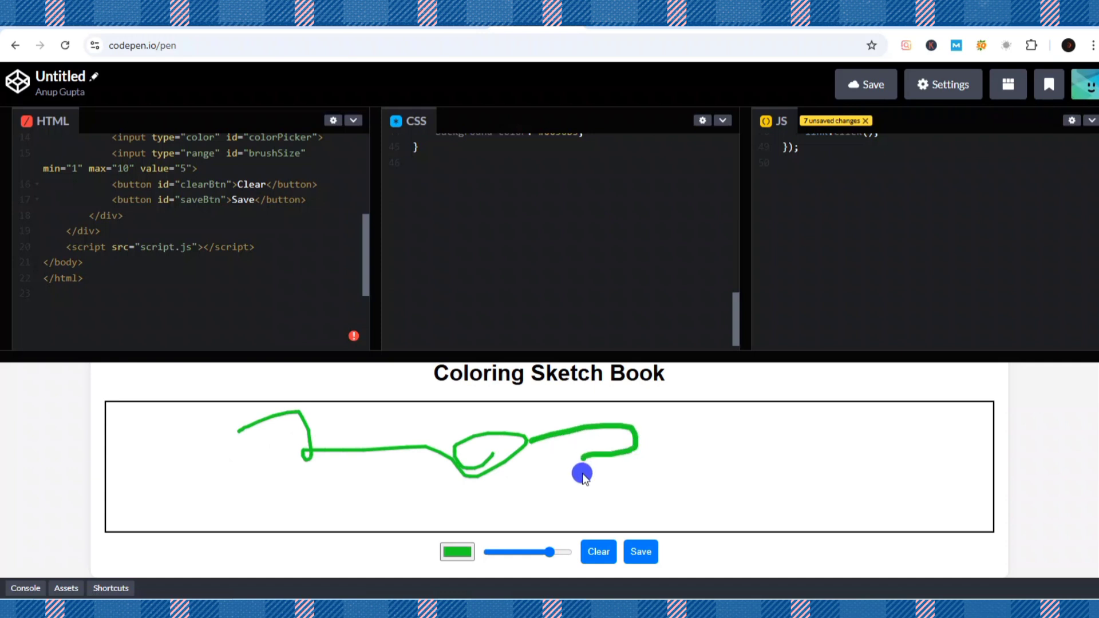
drag(550, 552, 567, 552)
drag(638, 456, 608, 463)
drag(567, 552, 505, 552)
drag(286, 477, 397, 493)
- Switch the colour to red and draw a red stroke on the right
click(457, 551)
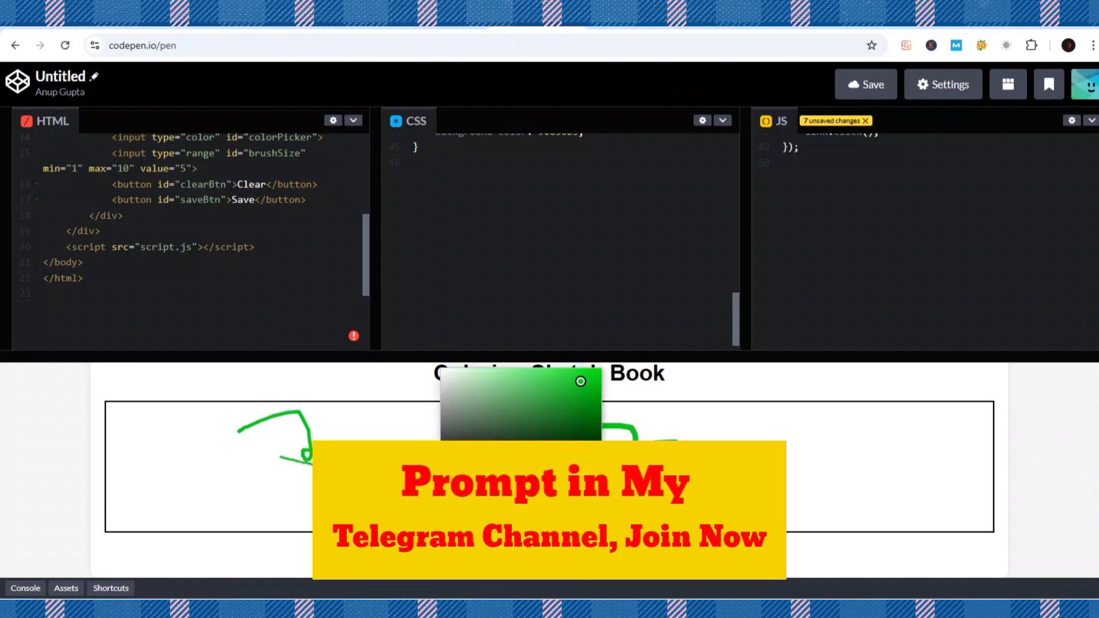
drag(519, 461, 475, 461)
mouse_move(742, 433)
mouse_down()
mouse_move(766, 441)
mouse_move(792, 495)
mouse_move(744, 432)
mouse_up()
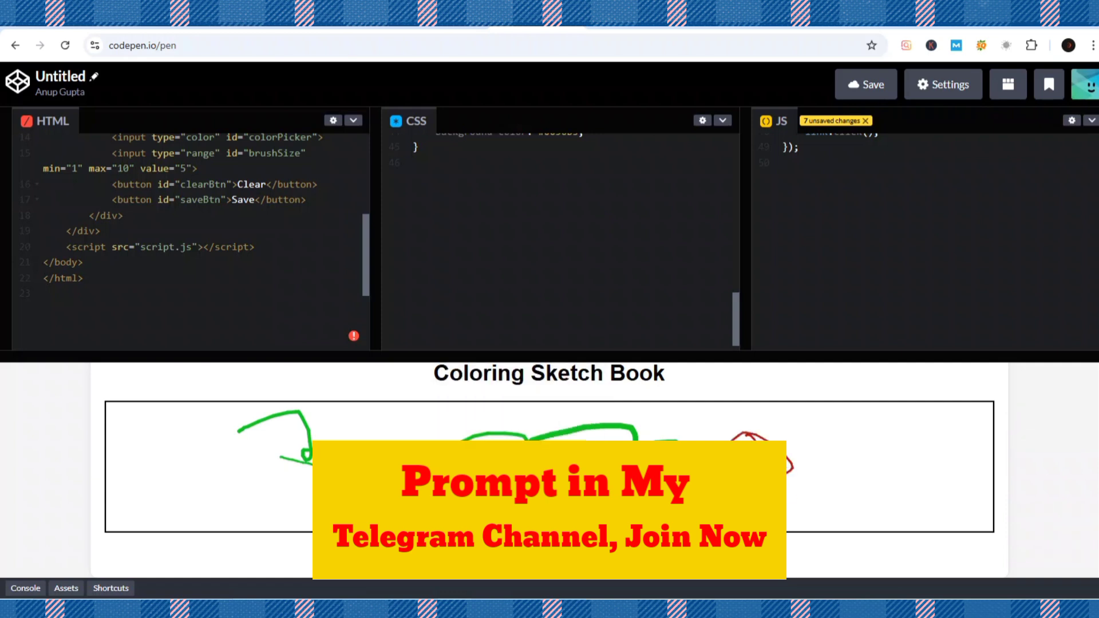
scroll(549, 457, up, 1)
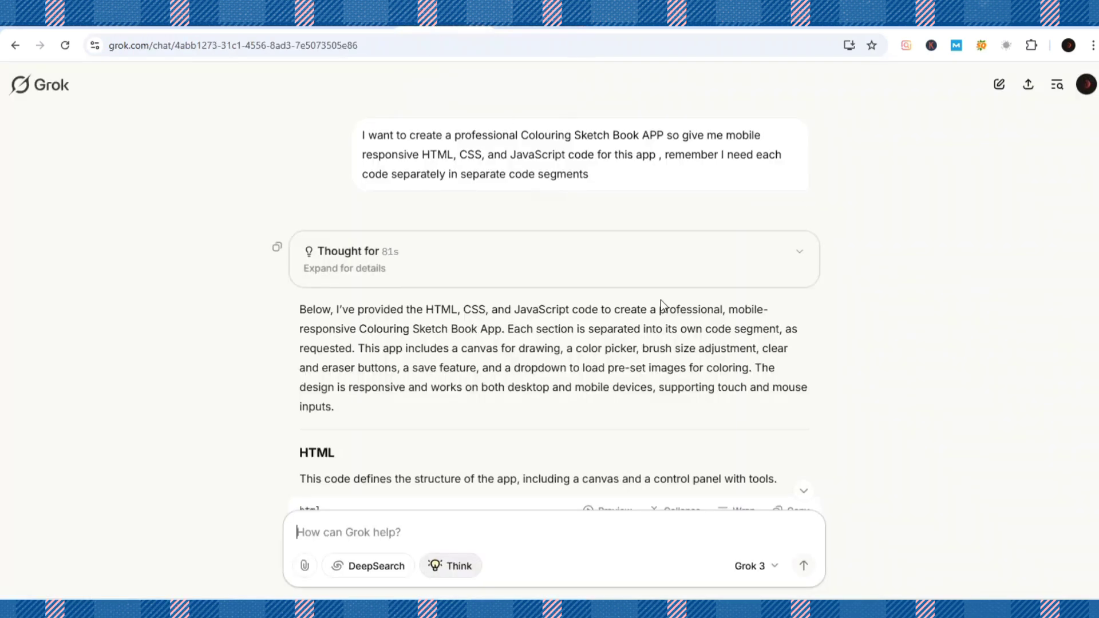
scroll(660, 299, down, 3)
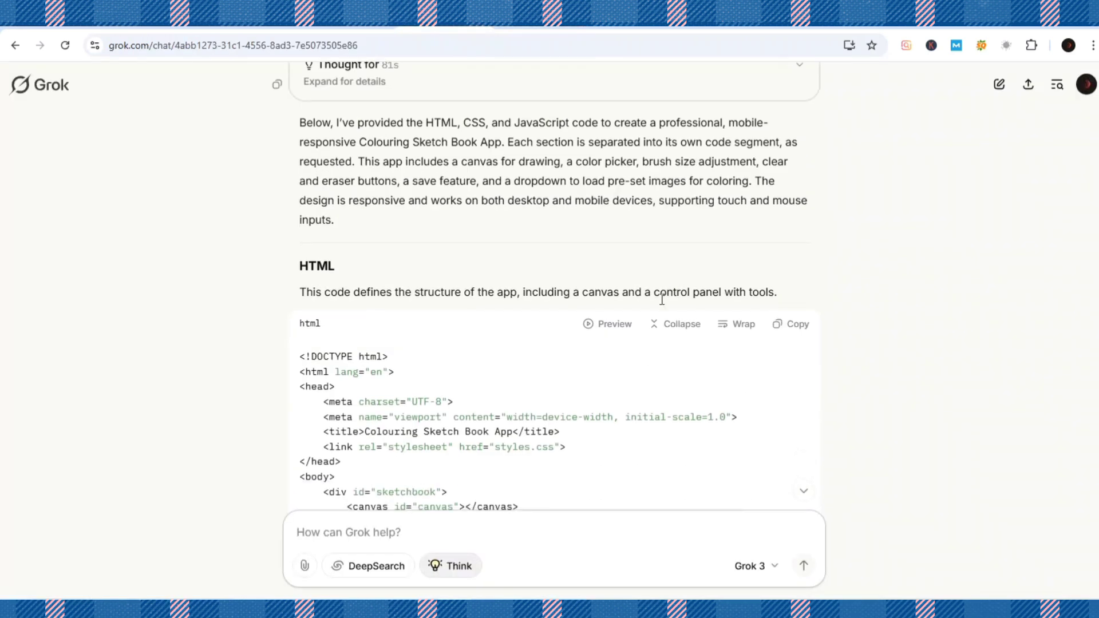
- Paste Grok's HTML code into the pen's HTML editor
scroll(661, 300, down, 2)
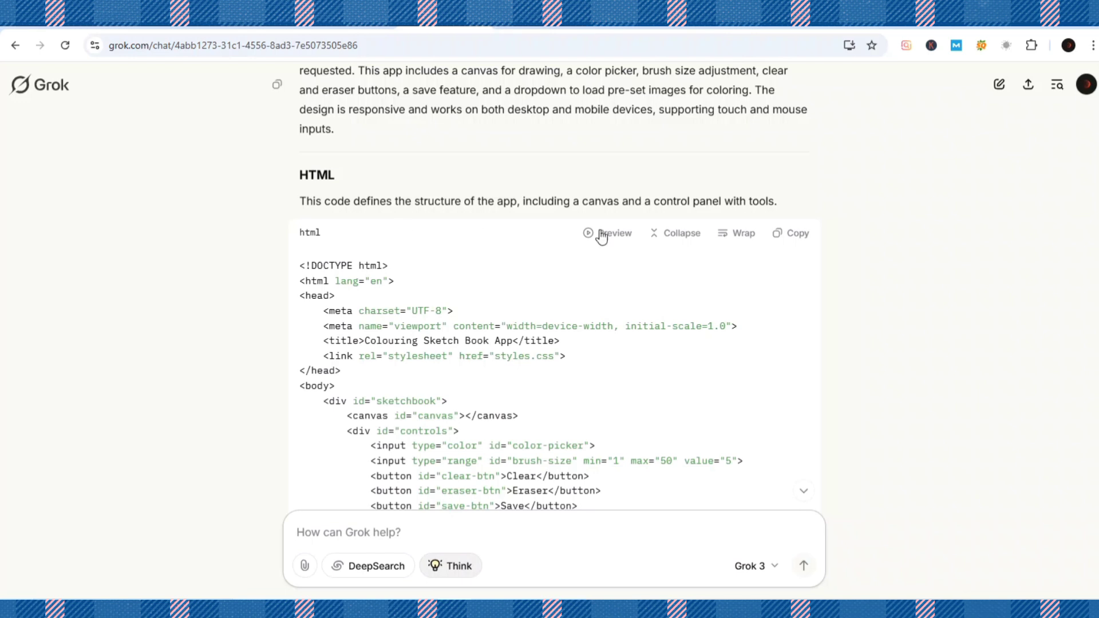
click(788, 235)
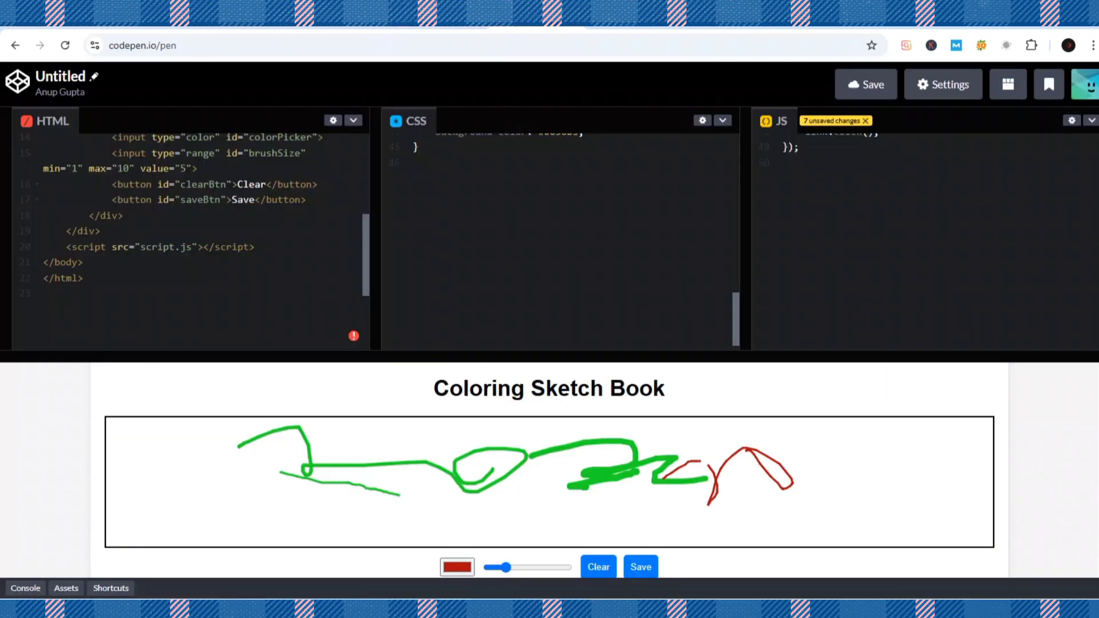
click(228, 246)
key(ctrl+v)
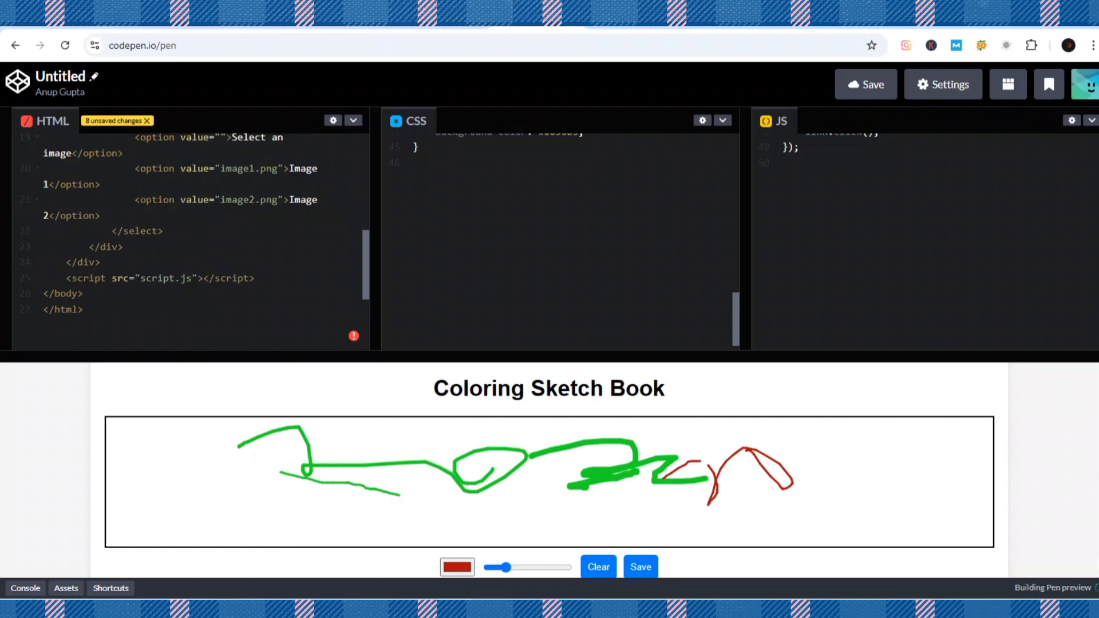
- Replace the pen's CSS with Grok's CSS code
click(488, 17)
scroll(930, 350, down, 7)
scroll(926, 349, down, 1)
click(780, 420)
click(533, 24)
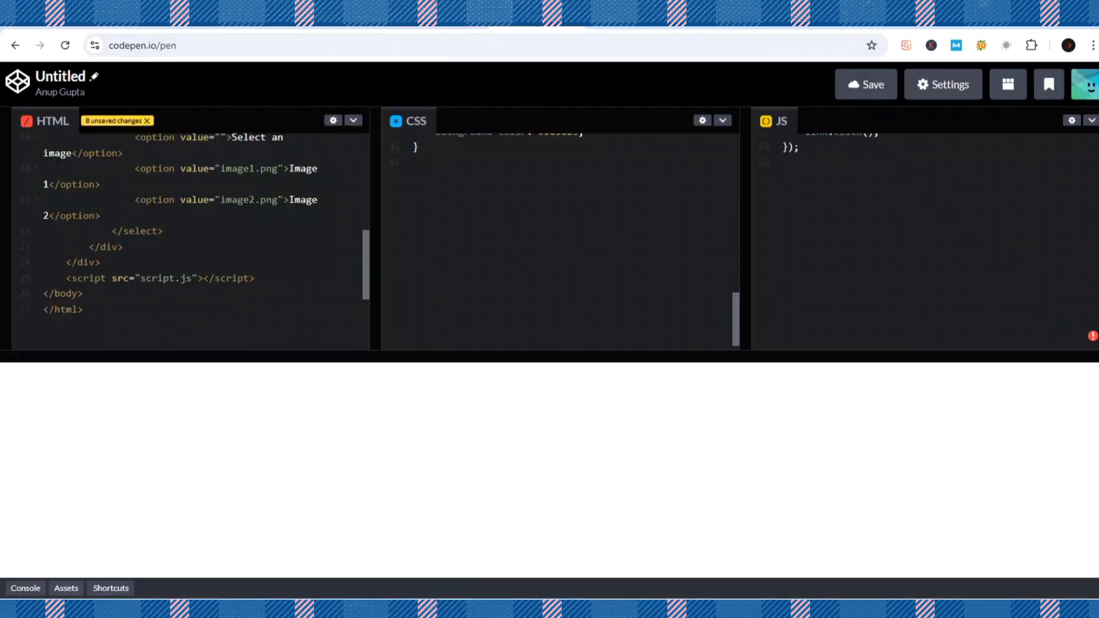
click(520, 226)
key(ctrl+a)
key(ctrl+v)
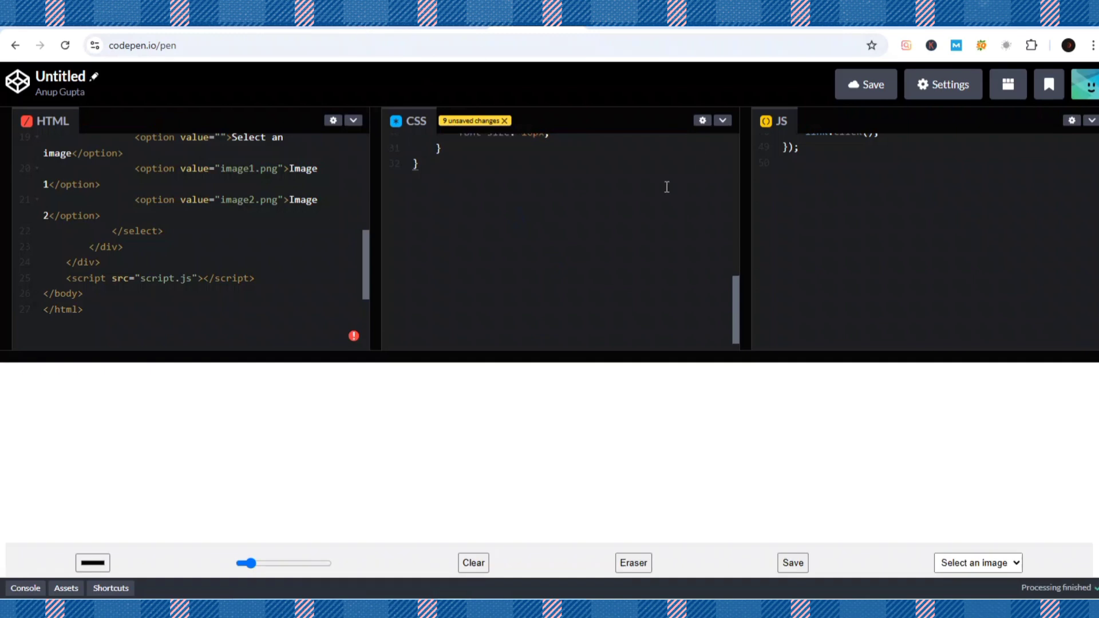
- Append Grok's JavaScript, including the image-select listener, to the end of the pen's JS
scroll(572, 217, up, 4)
scroll(477, 254, up, 3)
key(ctrl+shift+Tab)
scroll(788, 307, down, 2)
scroll(789, 307, down, 6)
scroll(789, 307, down, 6)
scroll(789, 308, down, 2)
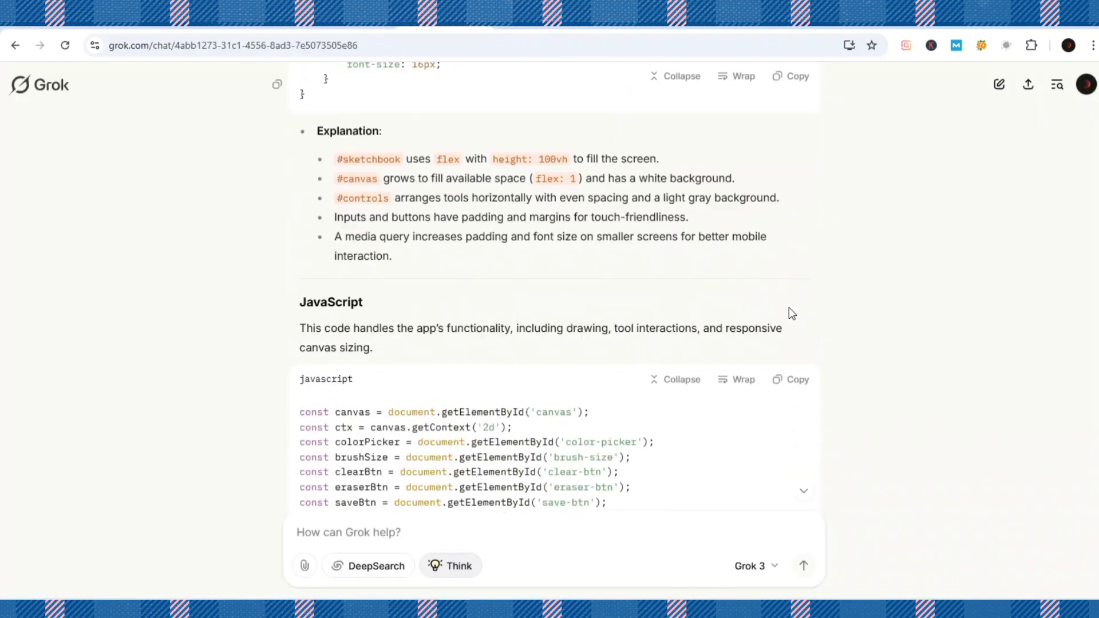
scroll(788, 308, down, 2)
click(785, 283)
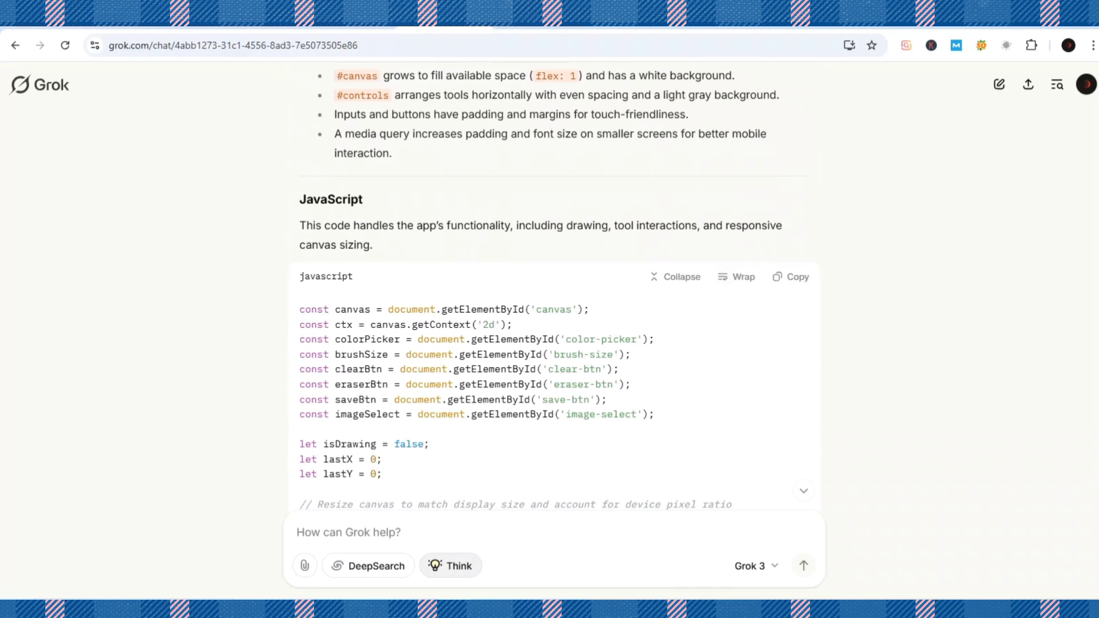
key(ctrl+Tab)
click(887, 250)
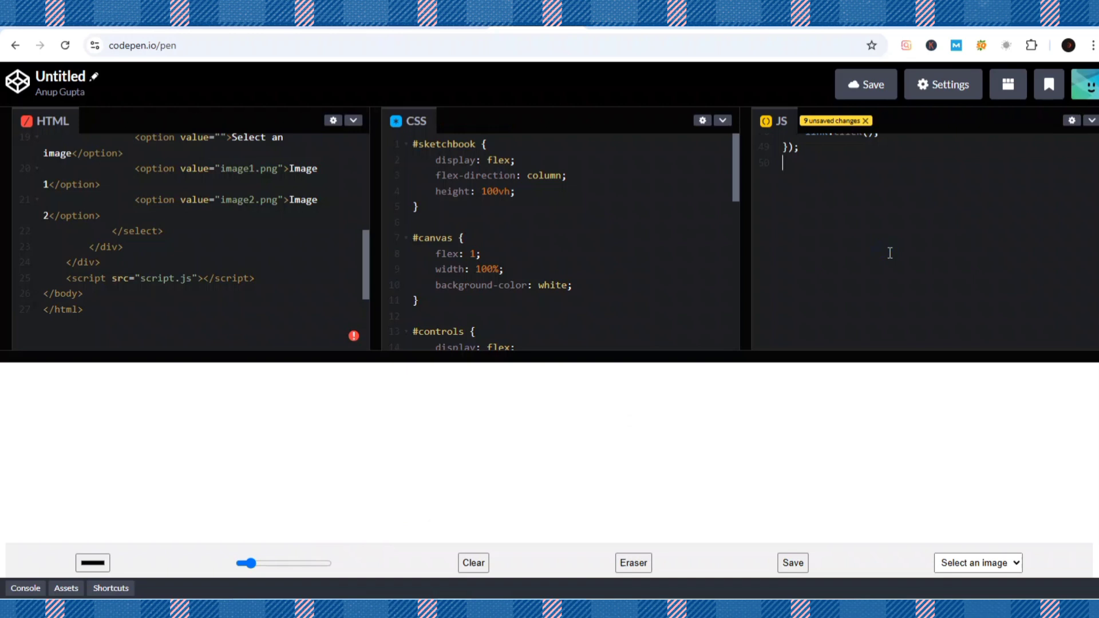
key(ctrl+v)
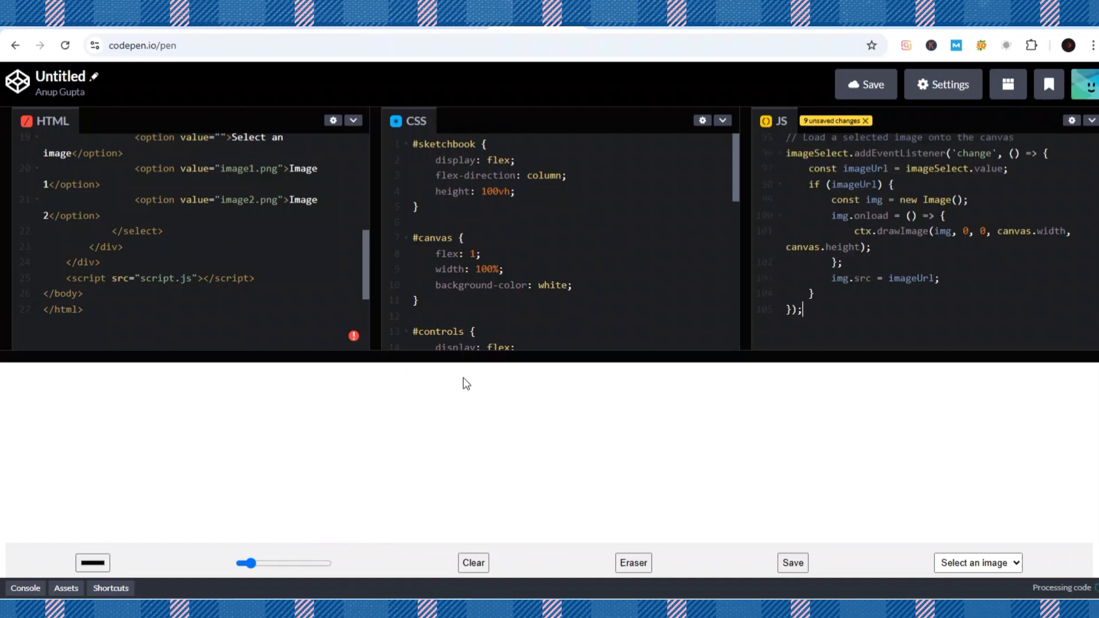
scroll(858, 257, up, 5)
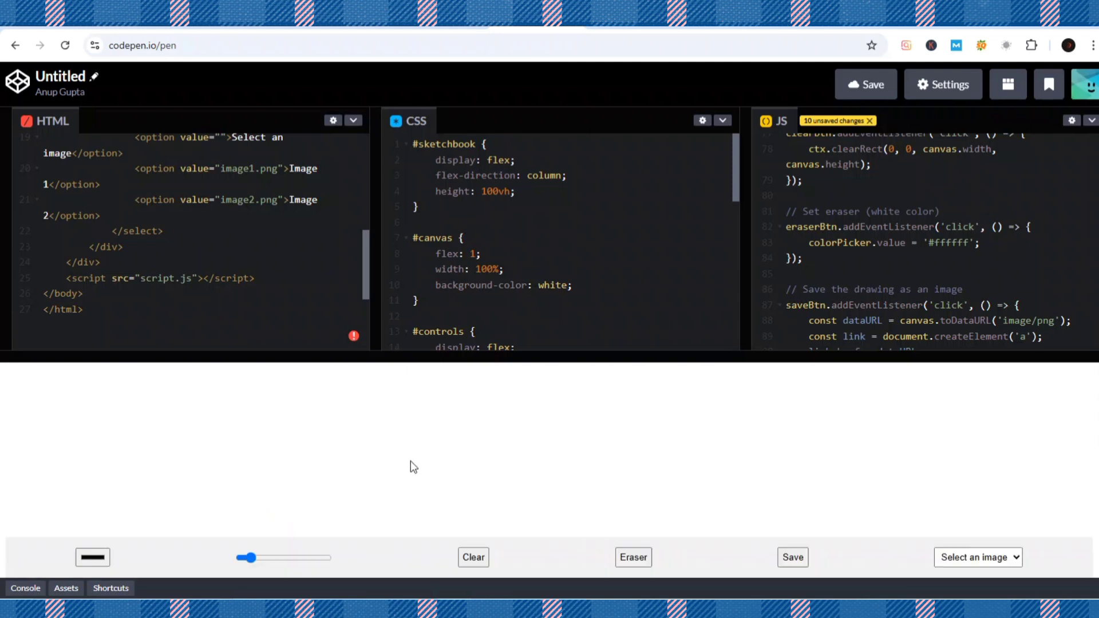
- Draw a red freehand loop, then raise the brush size and draw a thick red stroke
click(93, 557)
click(218, 391)
click(442, 422)
mouse_move(443, 422)
mouse_down()
mouse_move(140, 377)
mouse_move(395, 458)
mouse_up()
drag(252, 558, 323, 557)
mouse_move(755, 380)
mouse_down()
mouse_move(724, 425)
mouse_move(541, 446)
mouse_move(690, 452)
mouse_up()
- Switch to the eraser, load Image 1, draw a dark-red stroke, then clear the canvas
click(630, 560)
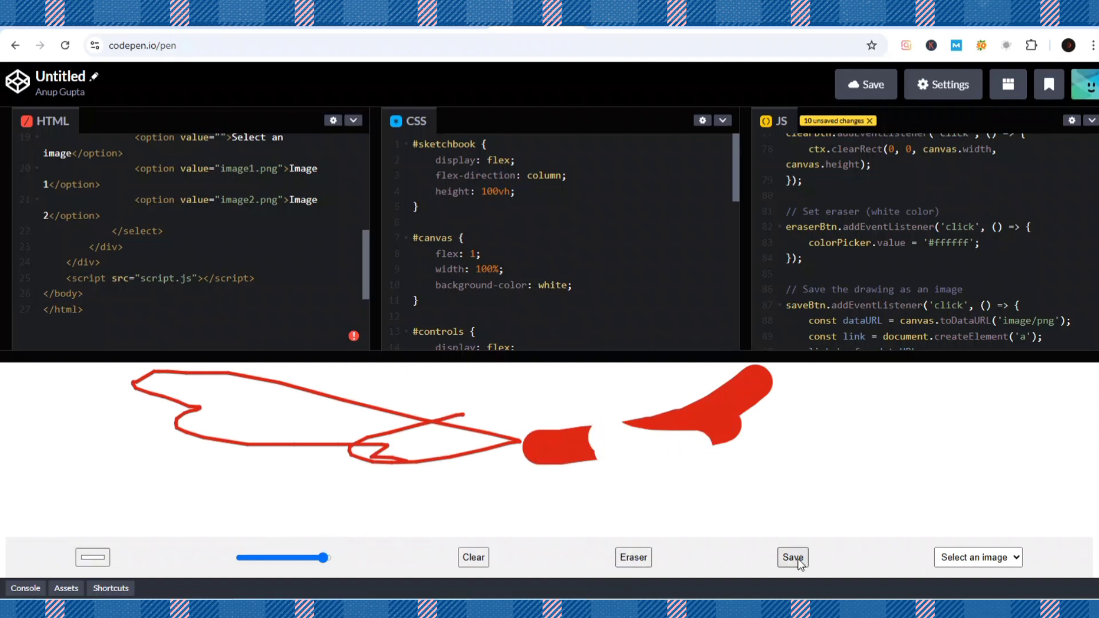
click(964, 555)
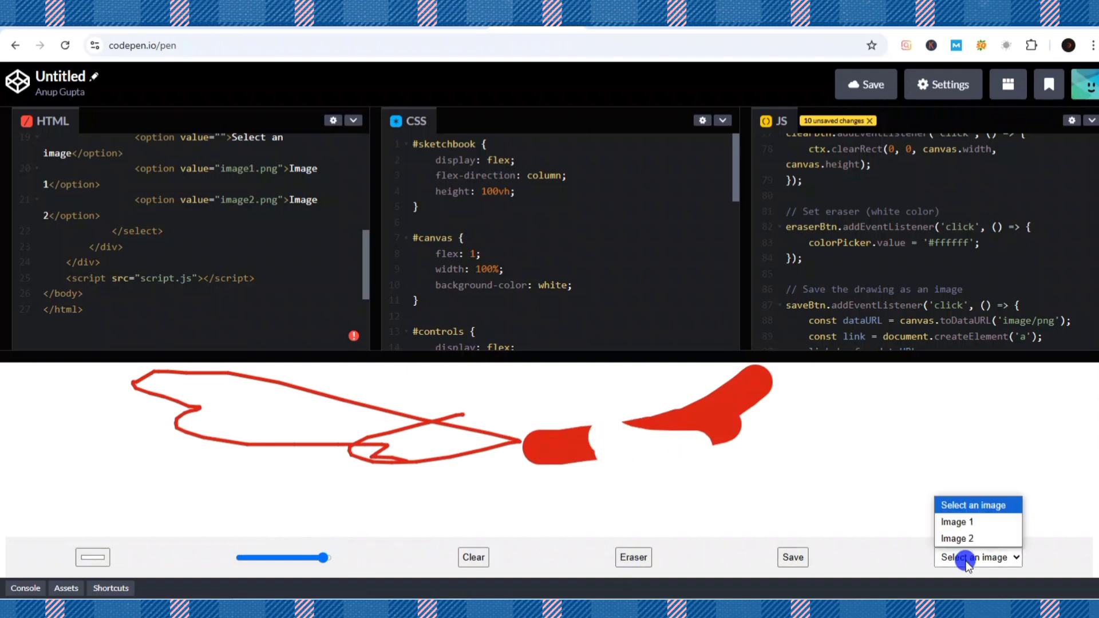
click(950, 523)
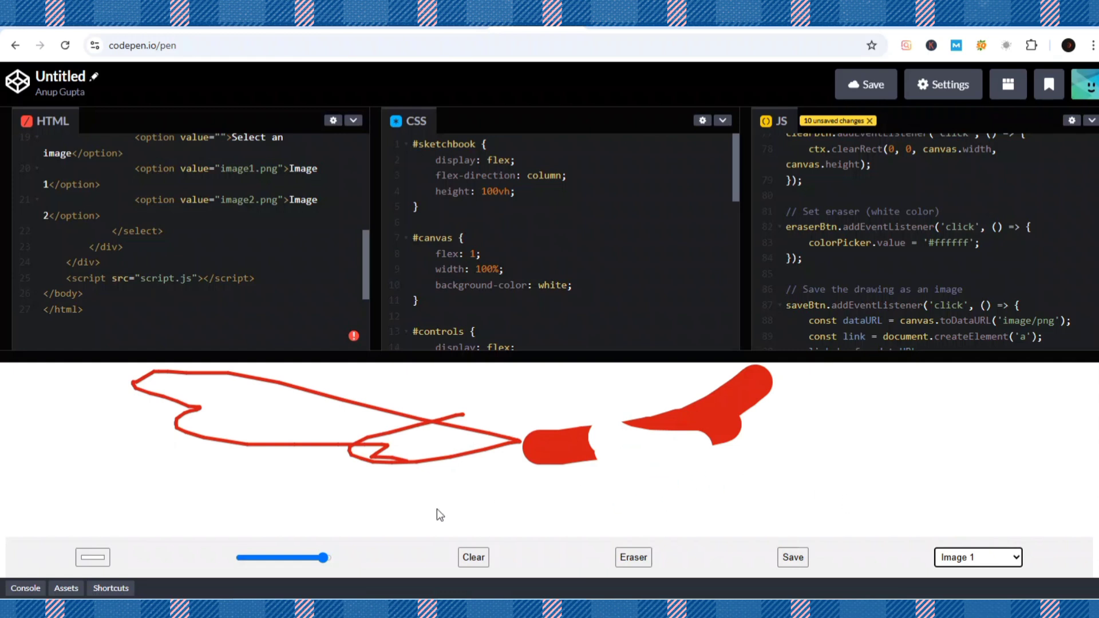
click(93, 557)
click(191, 432)
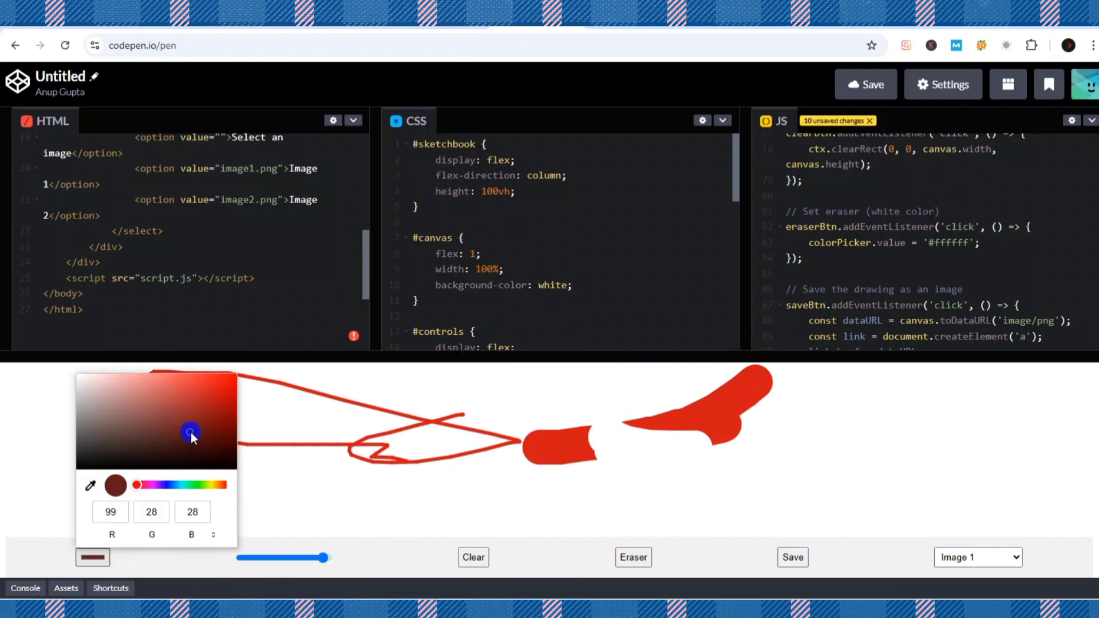
click(343, 495)
drag(342, 495, 530, 464)
click(473, 557)
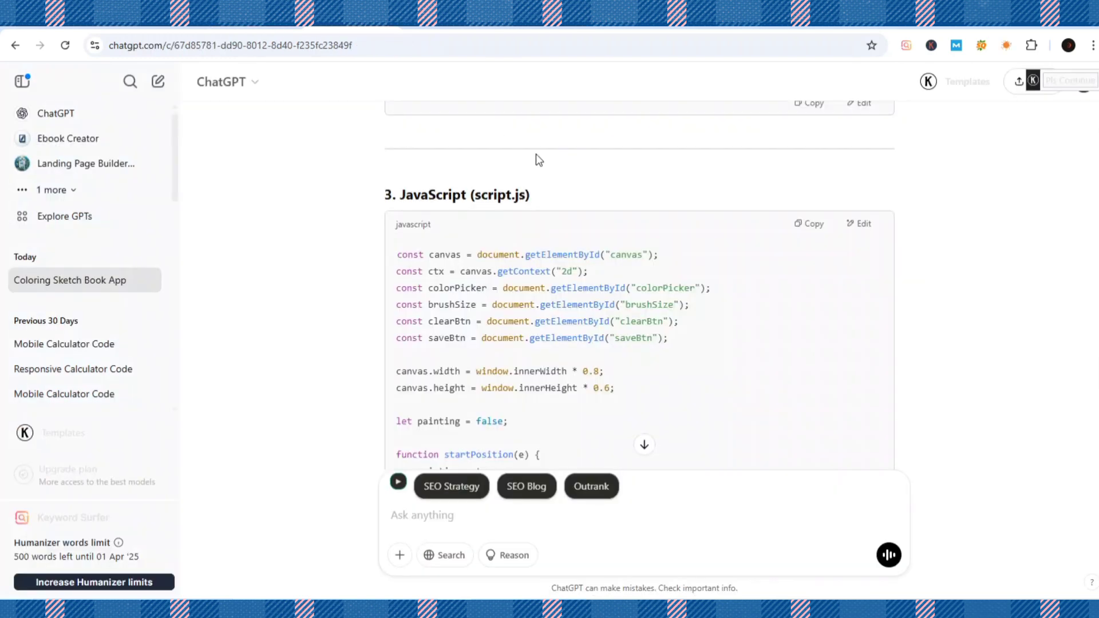
- Scroll back up through DeepSeek's sketch app code blocks, then minimise the browser to the desktop
scroll(536, 154, up, 5)
scroll(536, 154, up, 5)
scroll(535, 153, up, 5)
scroll(536, 153, up, 5)
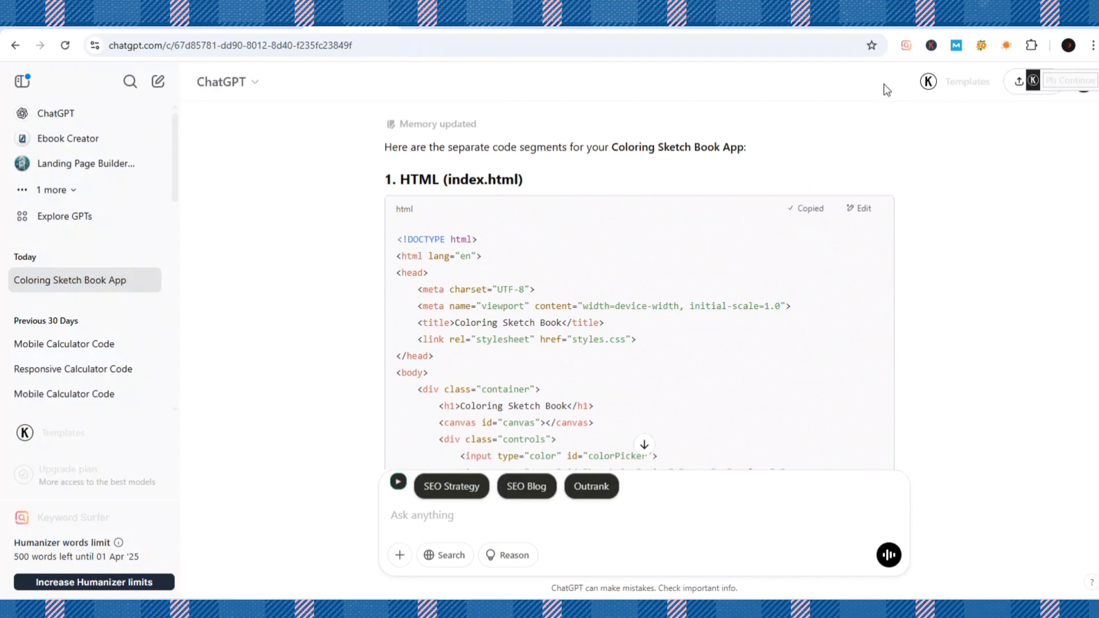
click(1033, 25)
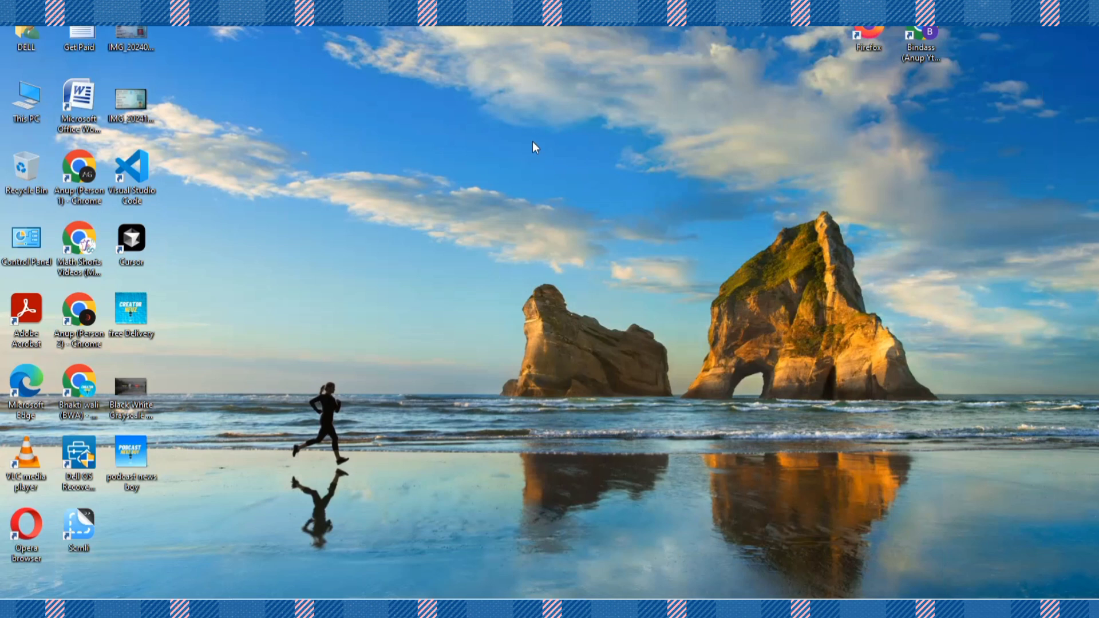
- Create a new desktop folder named 'sketch book'
right_click(529, 141)
mouse_move(563, 253)
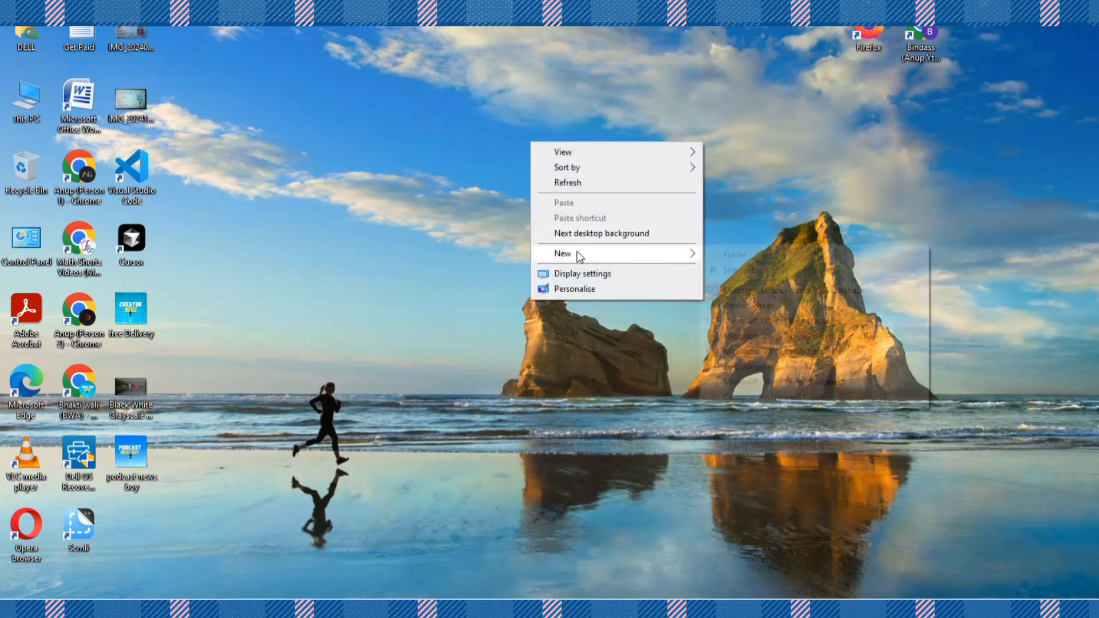
click(727, 255)
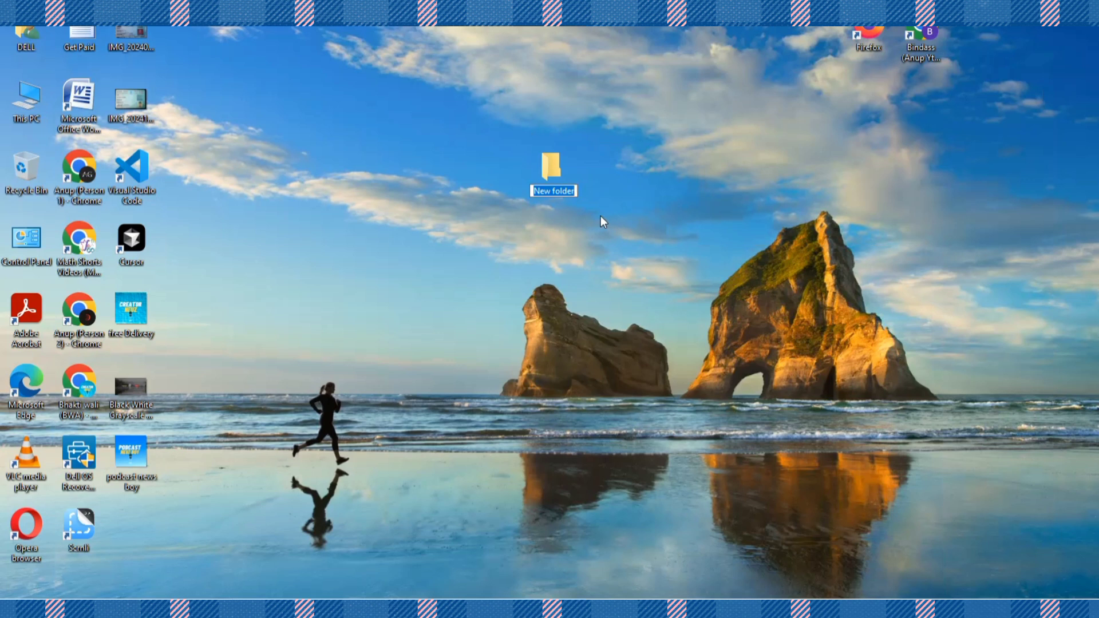
text(sketh)
key(BackSpace)
text(ch book)
key(Return)
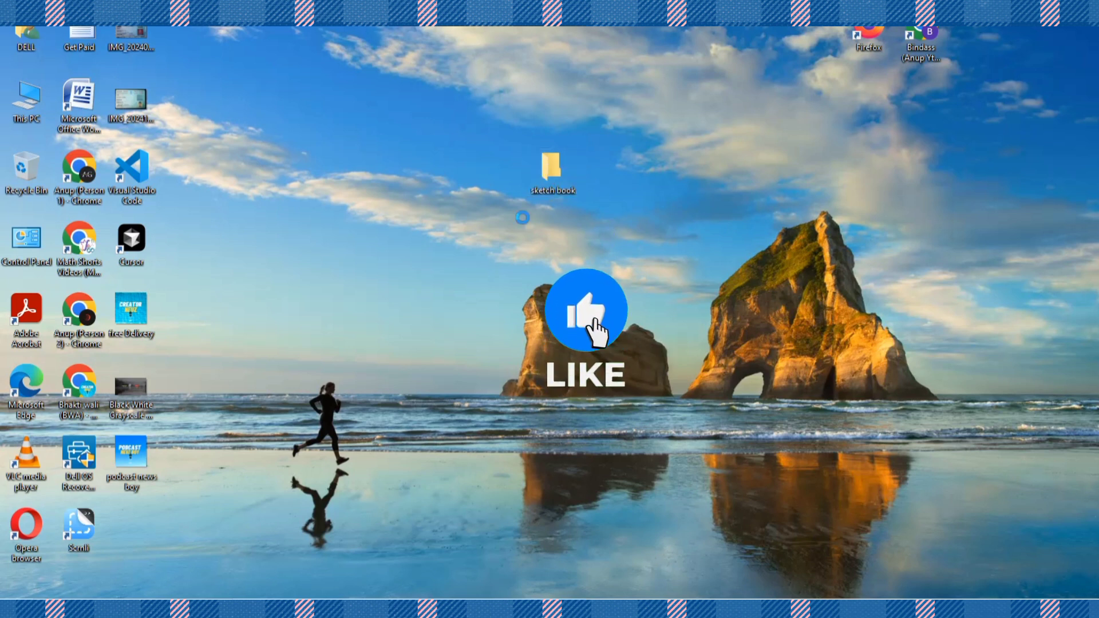
- Inside the sketch book folder, create a New Text Document and open it in Notepad
double_click(547, 172)
right_click(364, 270)
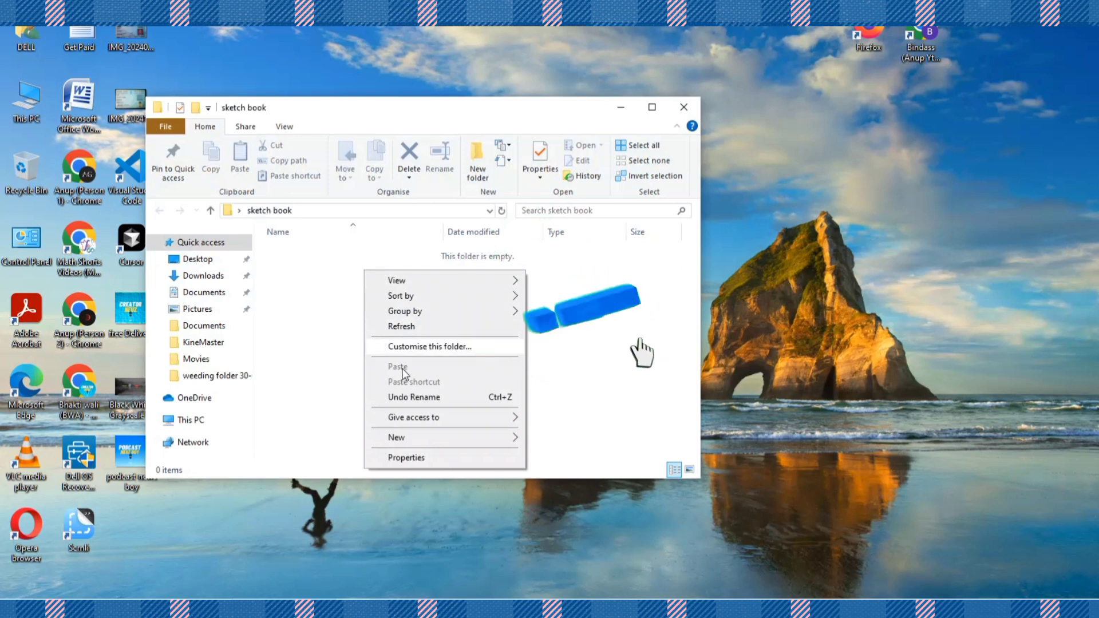
mouse_move(396, 437)
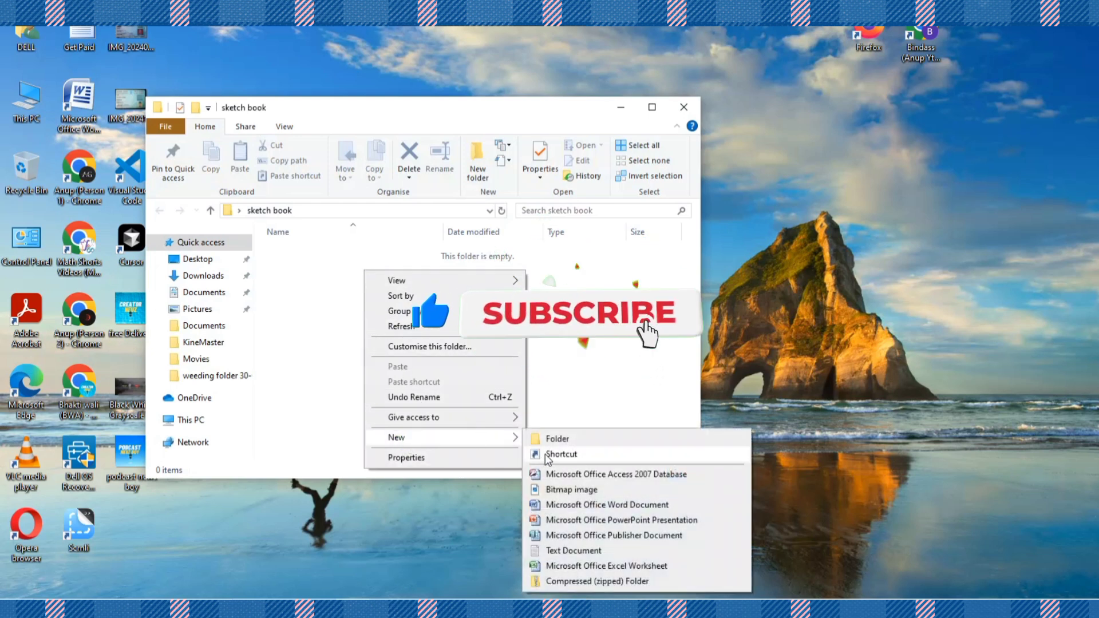
click(574, 550)
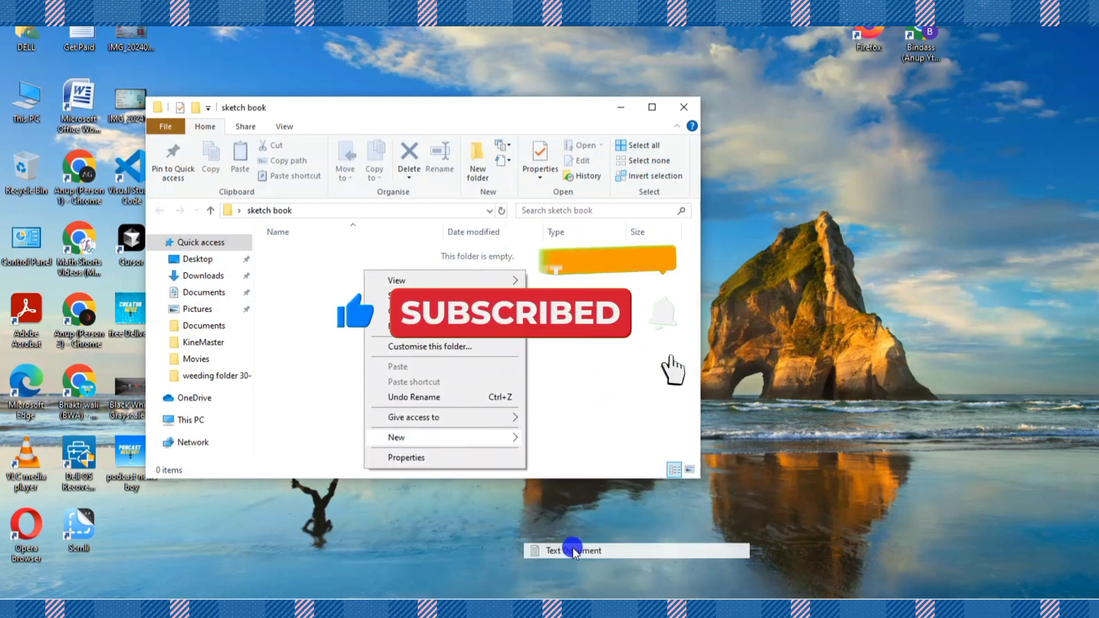
click(353, 270)
double_click(342, 252)
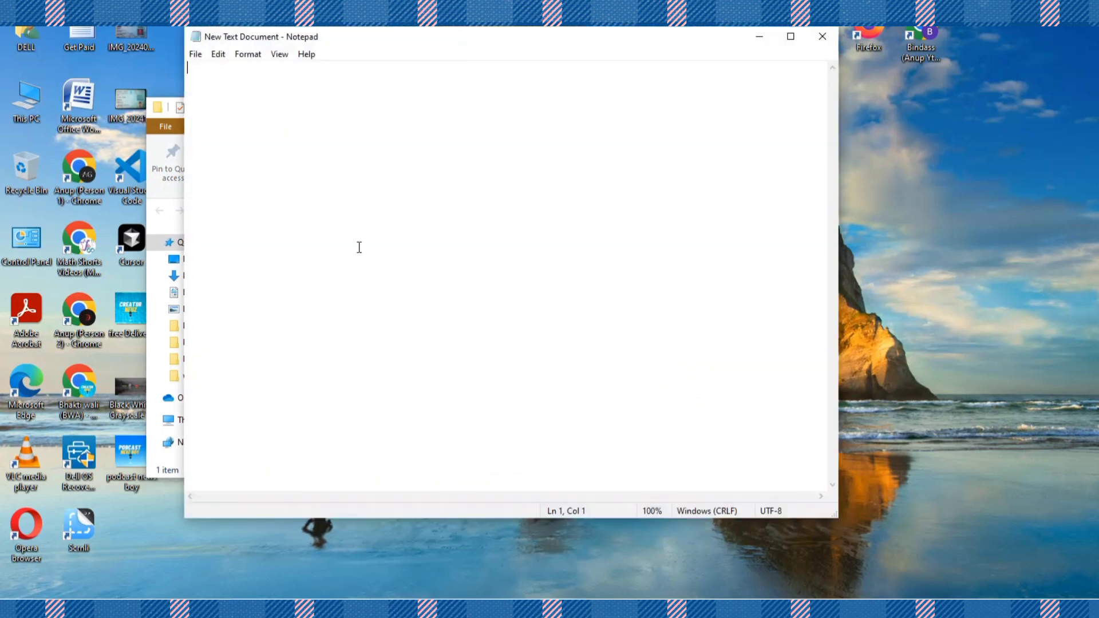
- Paste the copied HTML into Notepad and save it as index.html
click(358, 246)
text(<!DOCTYPE html> <html lang="en"> <head>     <meta charset="UTF-8">     <meta name="viewport" content="width=device-width, initial-scale=1.0">     <title>Coloring Sketch Book</title>     <link rel="stylesheet" href="styles.css"> </head> <body>     <div class="container">         <h1>Coloring Sketch Book</h1>         <canvas id="canvas"></canvas>         <div class="controls">             <input type="color" id="colorPicker">             <input type="range" id="brushSize" min="1" max="10" value="5">             <button id="clearBtn">Clear</button>             <button id="saveBtn">Save</button>         </div>     </div>     <script src="script.js"></script> </body> </html>)
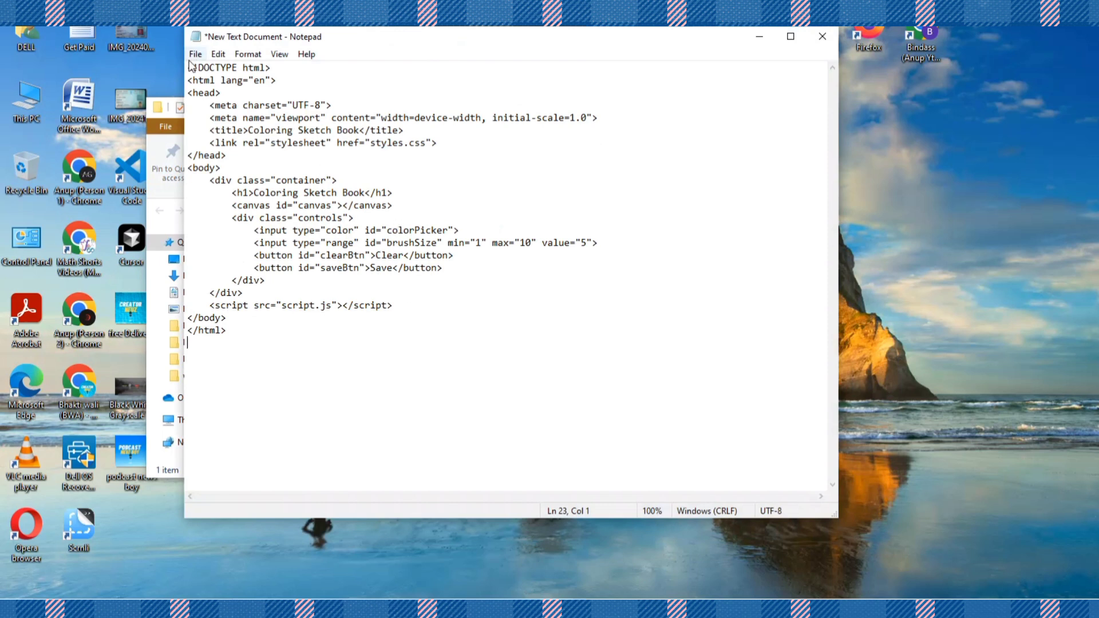
click(193, 57)
click(231, 131)
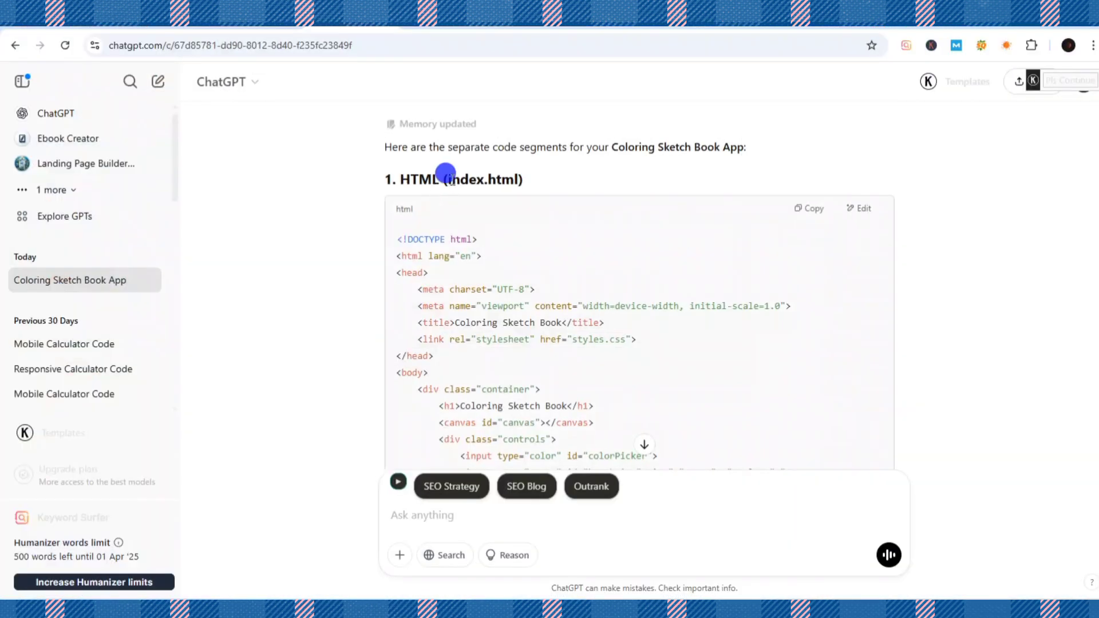
drag(446, 176, 518, 178)
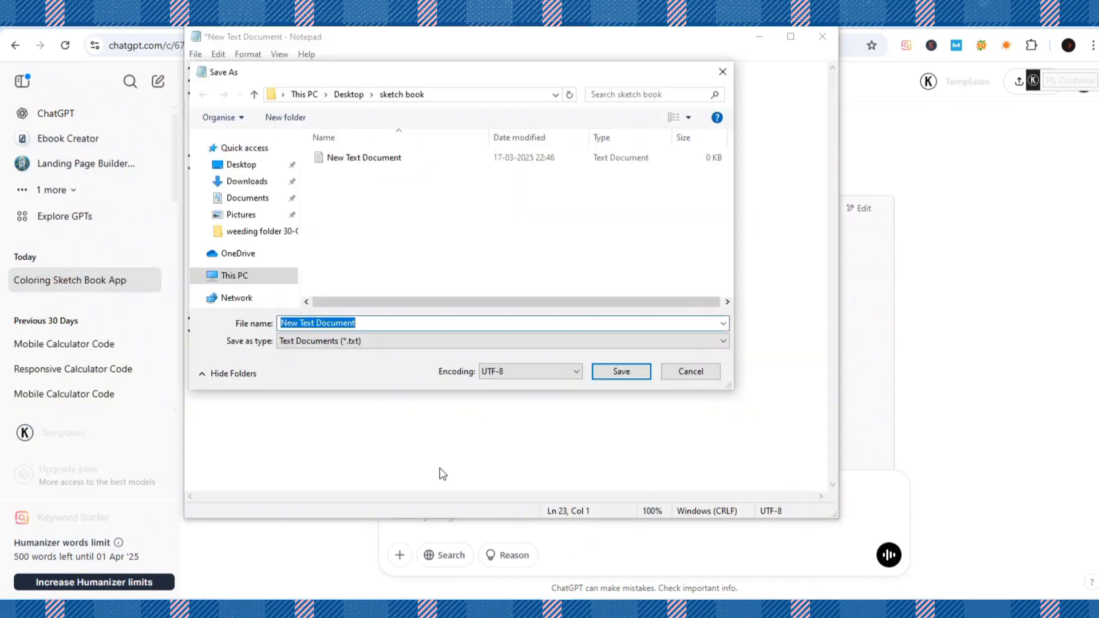
text(index.html)
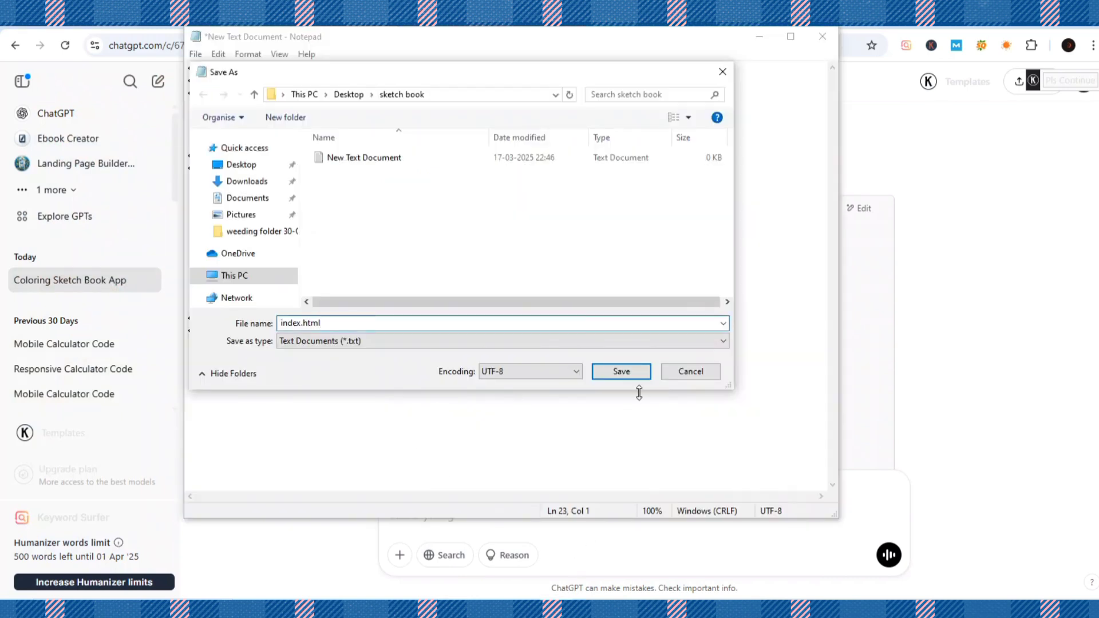
click(622, 372)
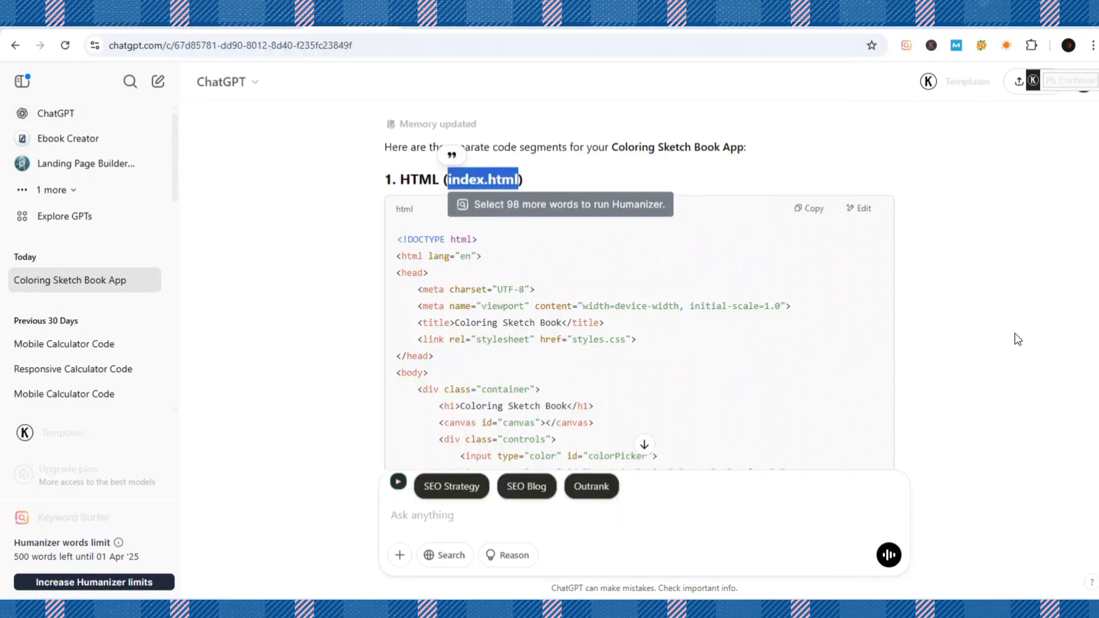
scroll(1017, 340, down, 10)
- Copy ChatGPT's CSS block and replace the Notepad text with it
scroll(1018, 339, down, 3)
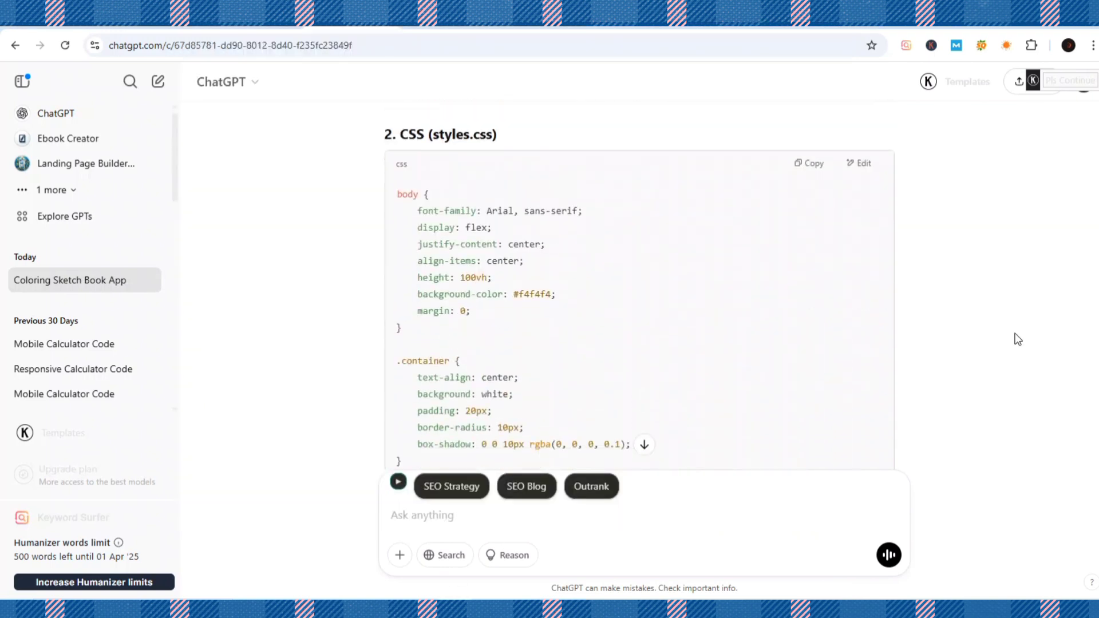
click(809, 165)
click(402, 328)
key(ctrl+a)
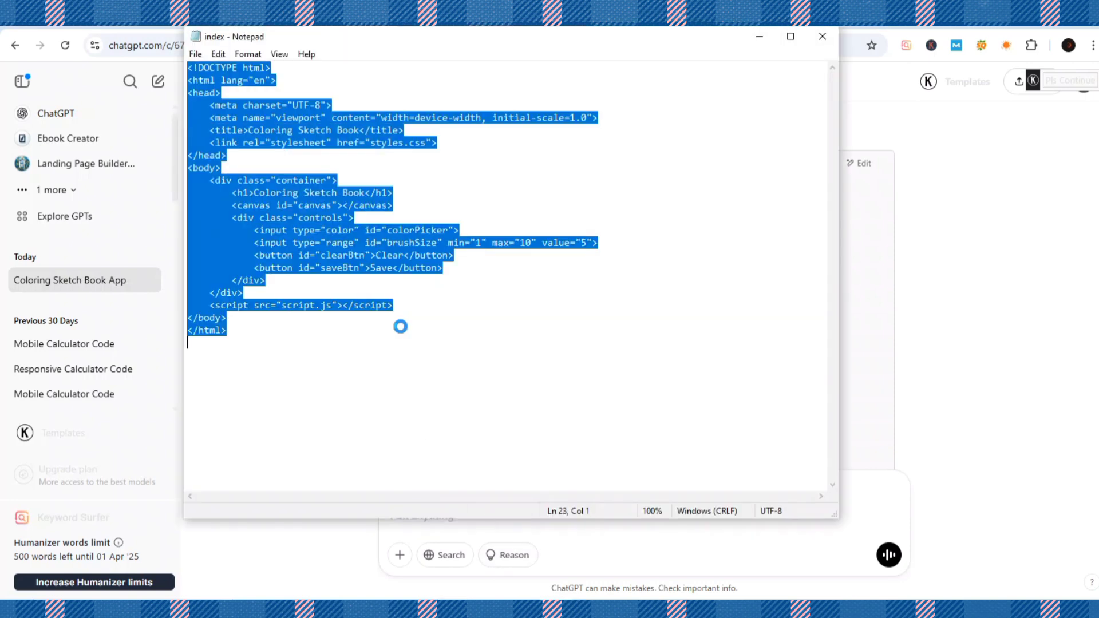
key(ctrl+v)
- Save the CSS as styles.css in the sketch book folder
click(200, 55)
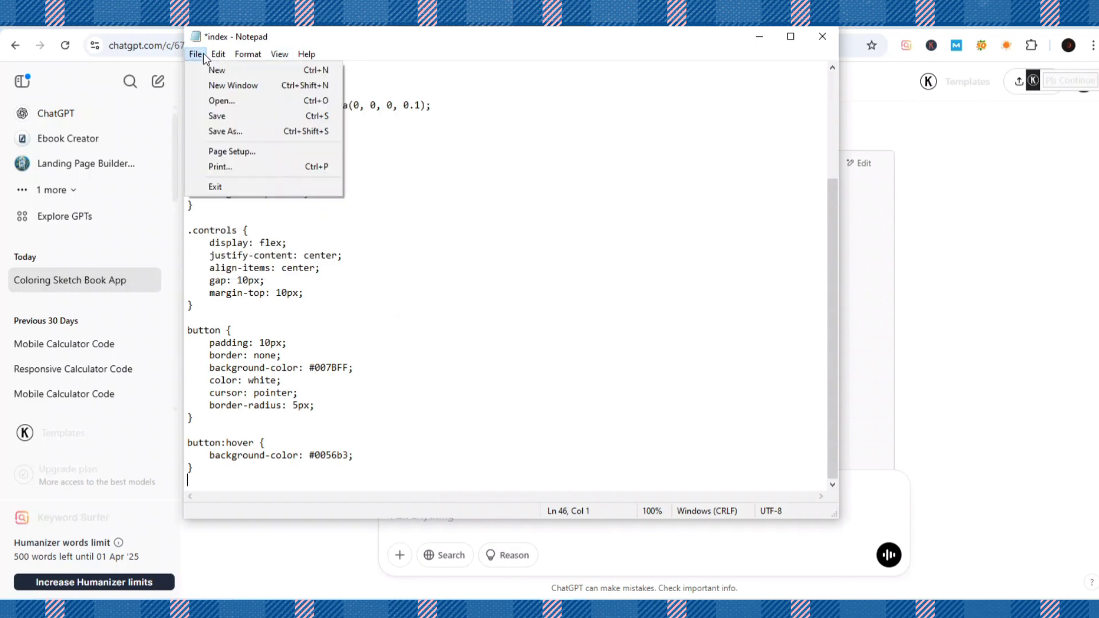
click(215, 136)
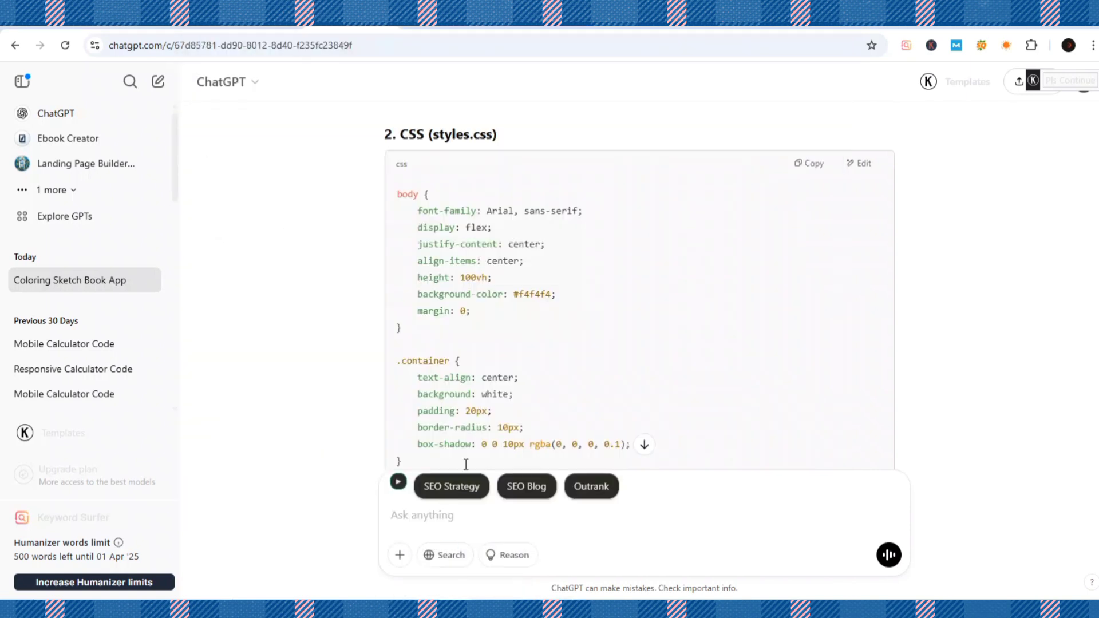
drag(433, 135, 493, 135)
key(ctrl+c)
key(alt+Tab)
key(ctrl+v)
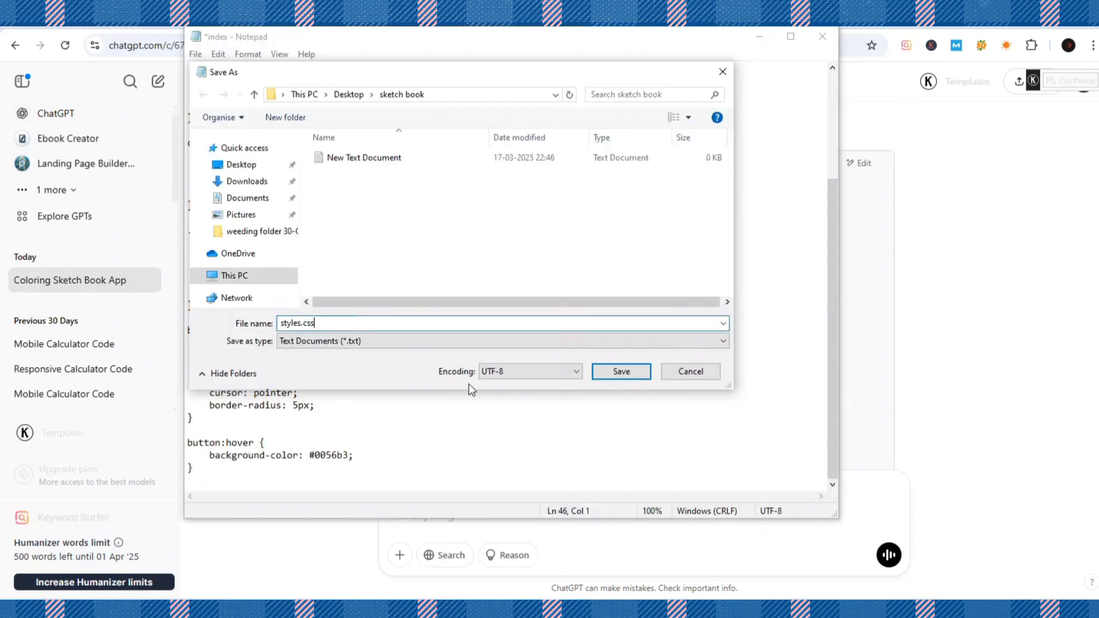
click(620, 370)
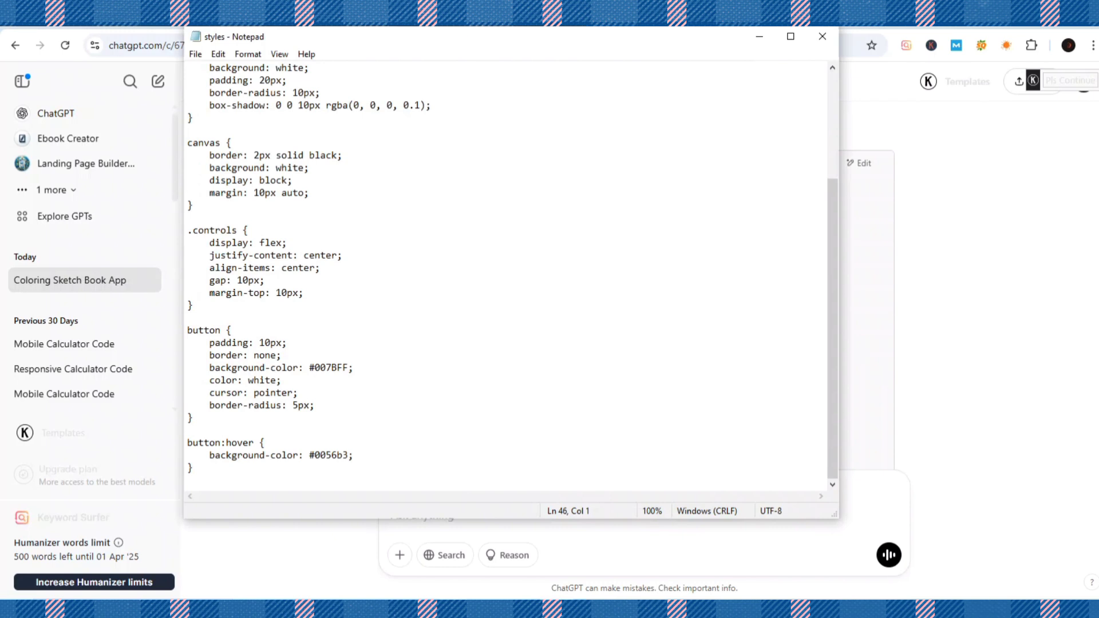
key(alt+Tab)
scroll(435, 257, down, 1)
- Copy ChatGPT's JavaScript block and replace the Notepad text with it
scroll(433, 259, down, 5)
scroll(433, 259, down, 5)
scroll(433, 258, down, 2)
click(806, 224)
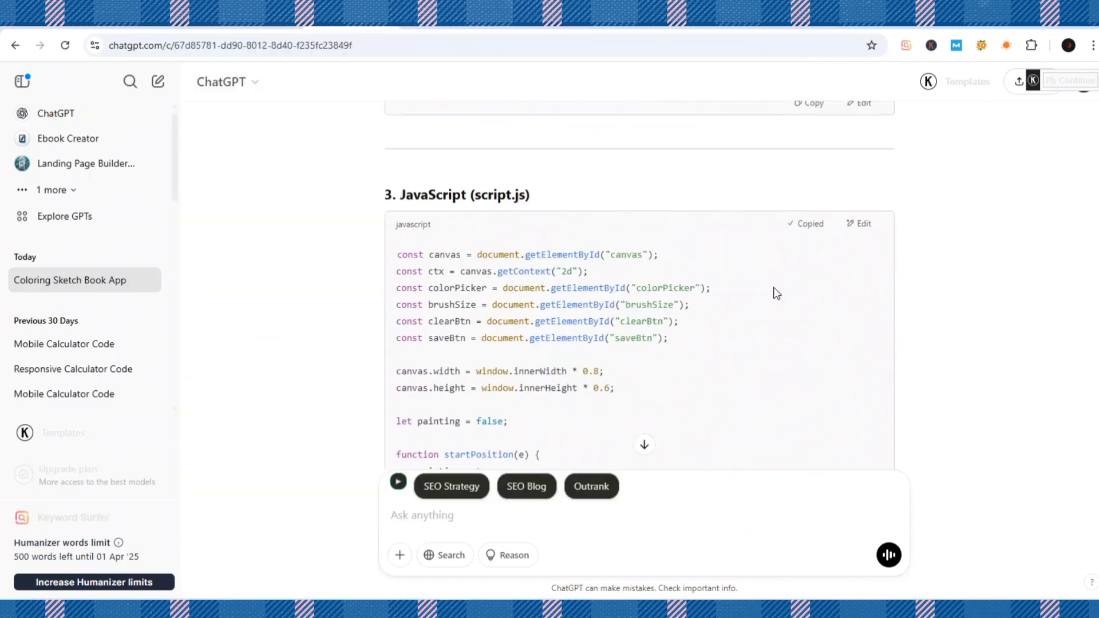
key(alt+Tab)
click(457, 285)
key(ctrl+a)
key(ctrl+v)
- Save the JavaScript as script.js in the sketch book folder
click(195, 53)
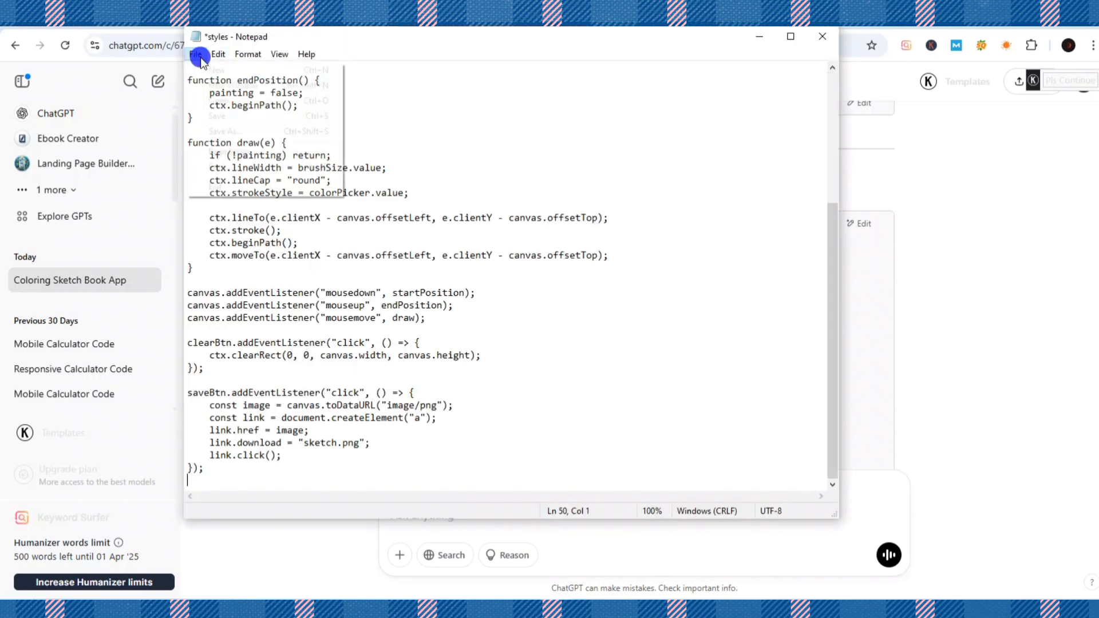
click(248, 131)
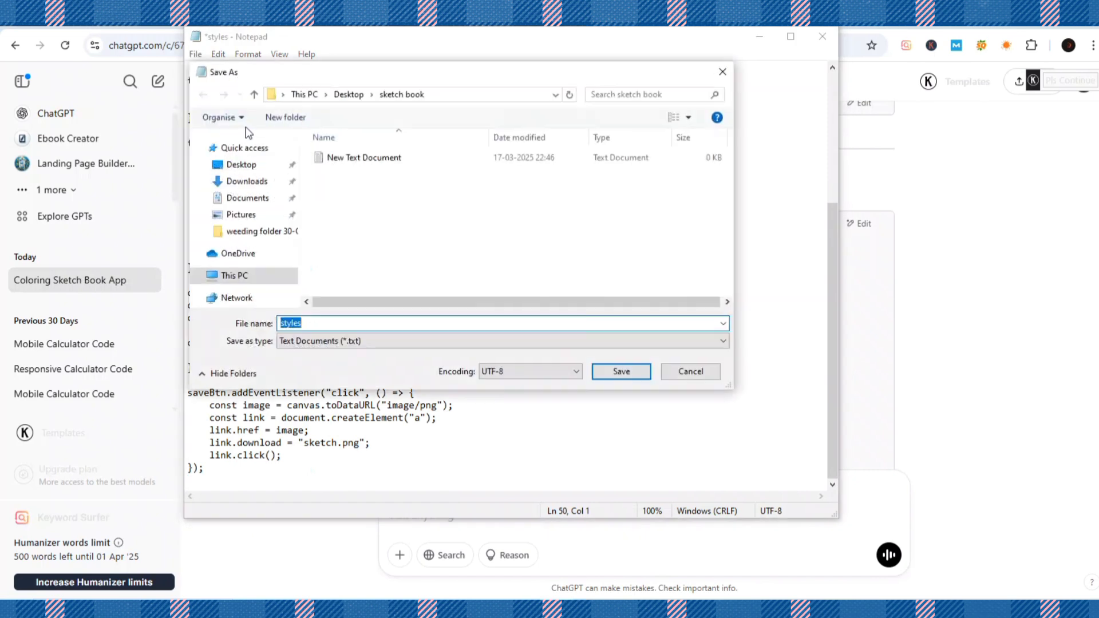
text(script.js)
key(Return)
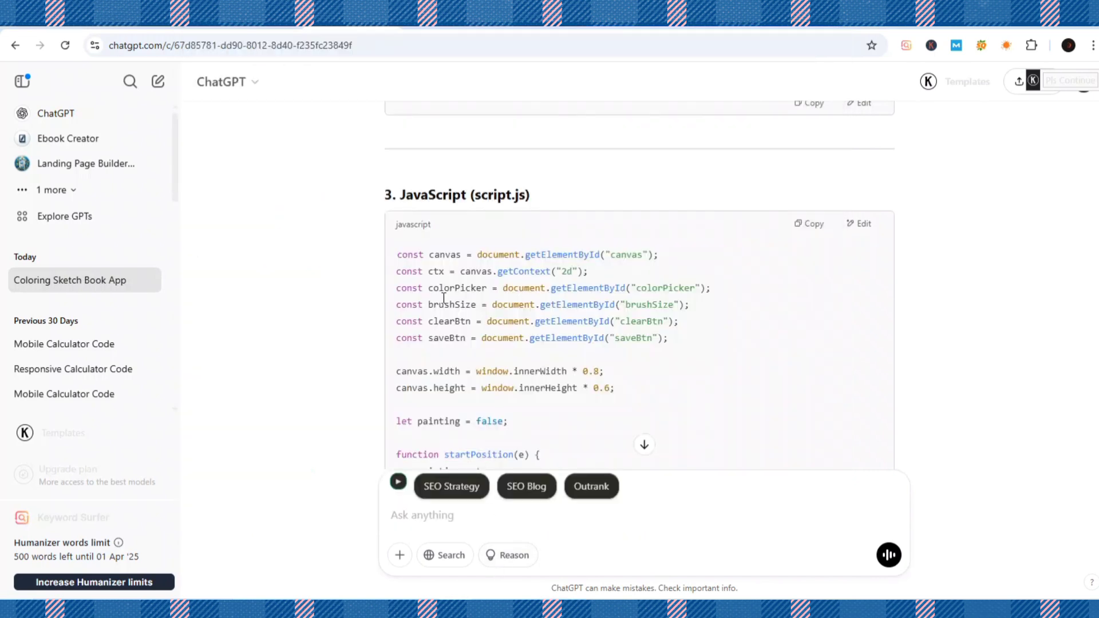
drag(474, 195, 525, 194)
click(567, 607)
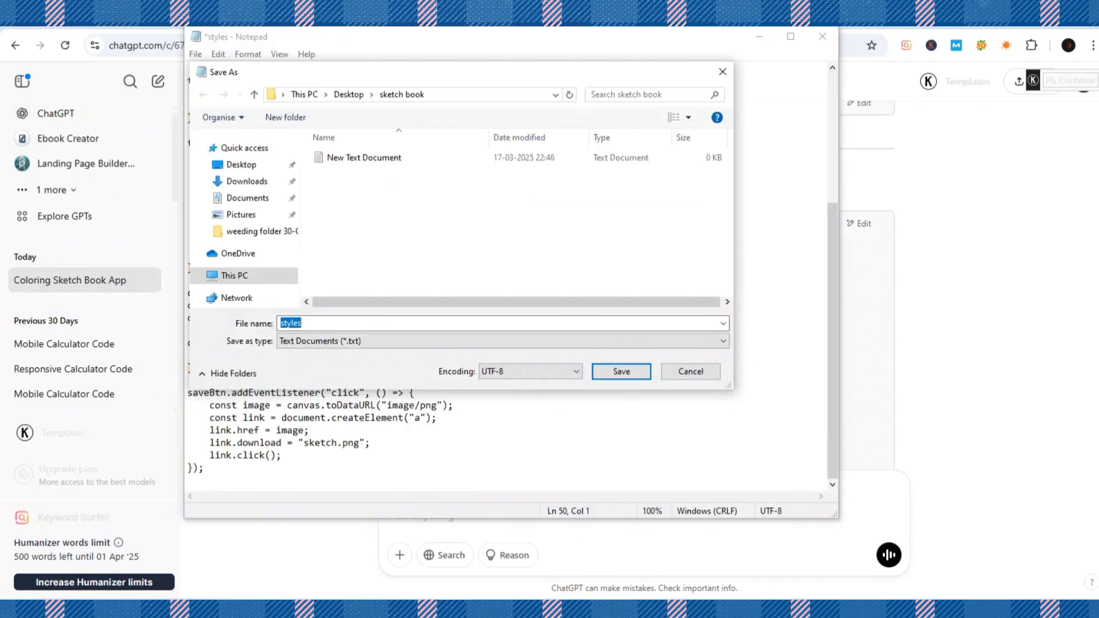
key(ctrl+v)
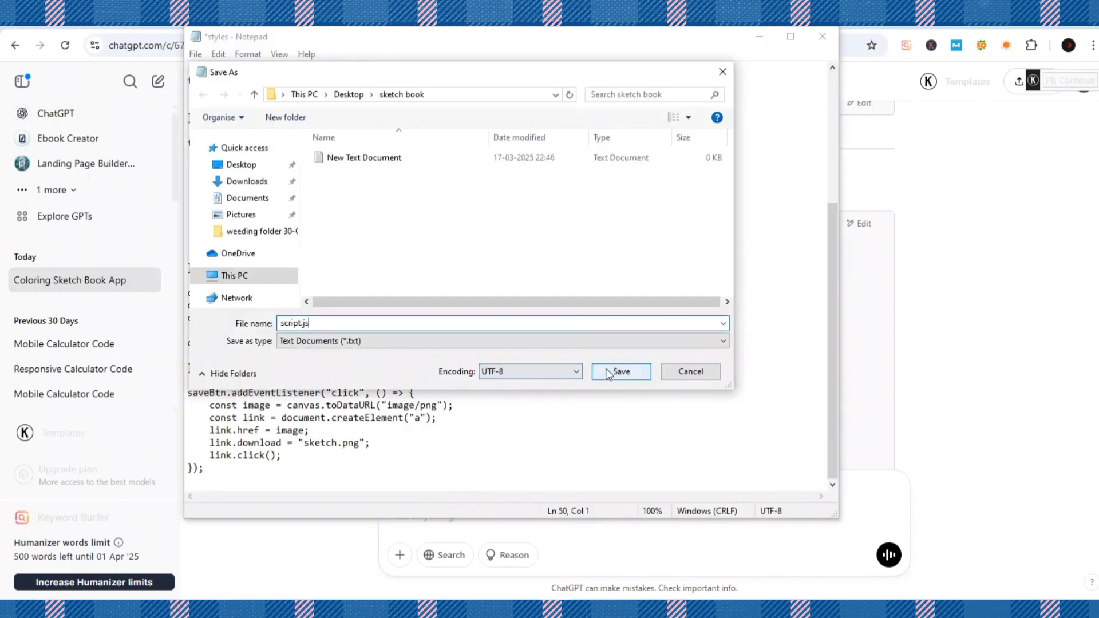
click(621, 371)
- Close Notepad
scroll(449, 307, up, 3)
scroll(450, 307, up, 1)
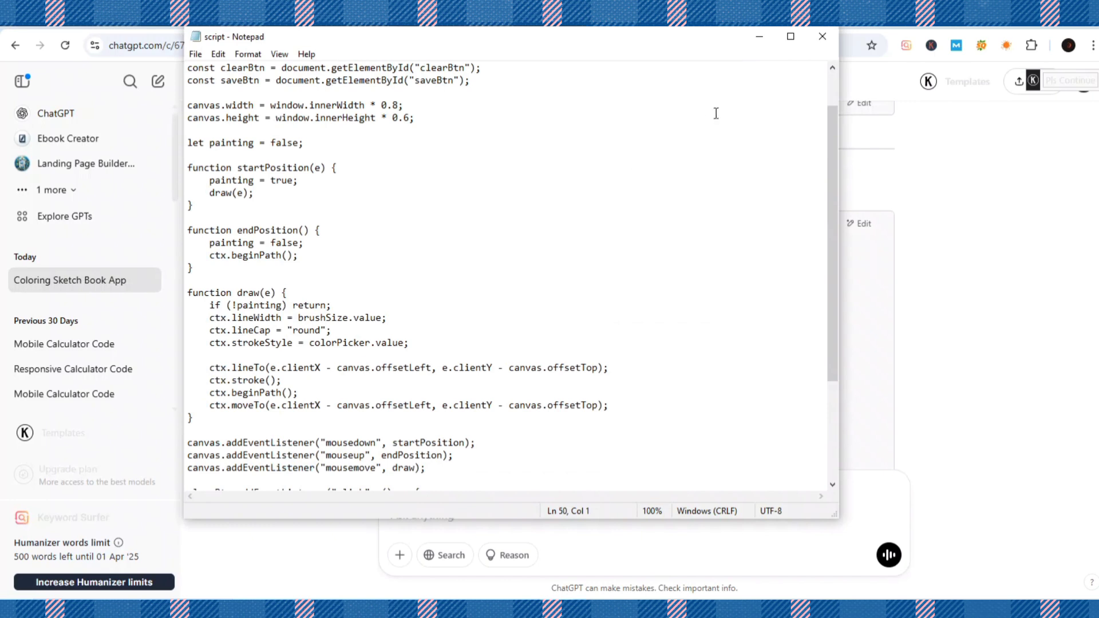
click(820, 38)
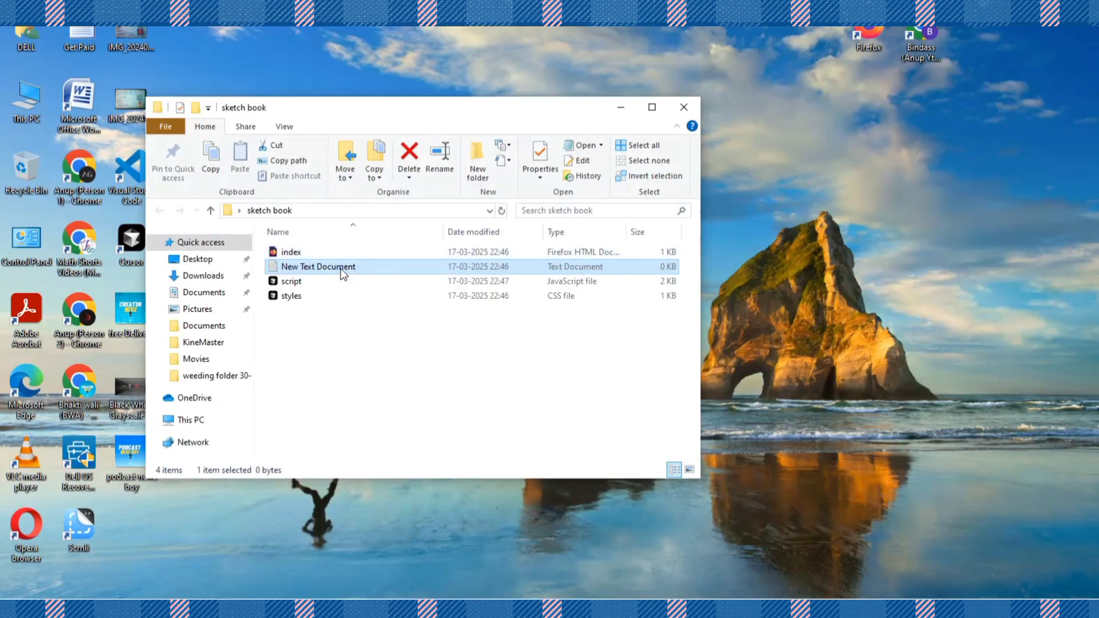
- Delete the empty New Text Document, then open index.html in Firefox
right_click(343, 270)
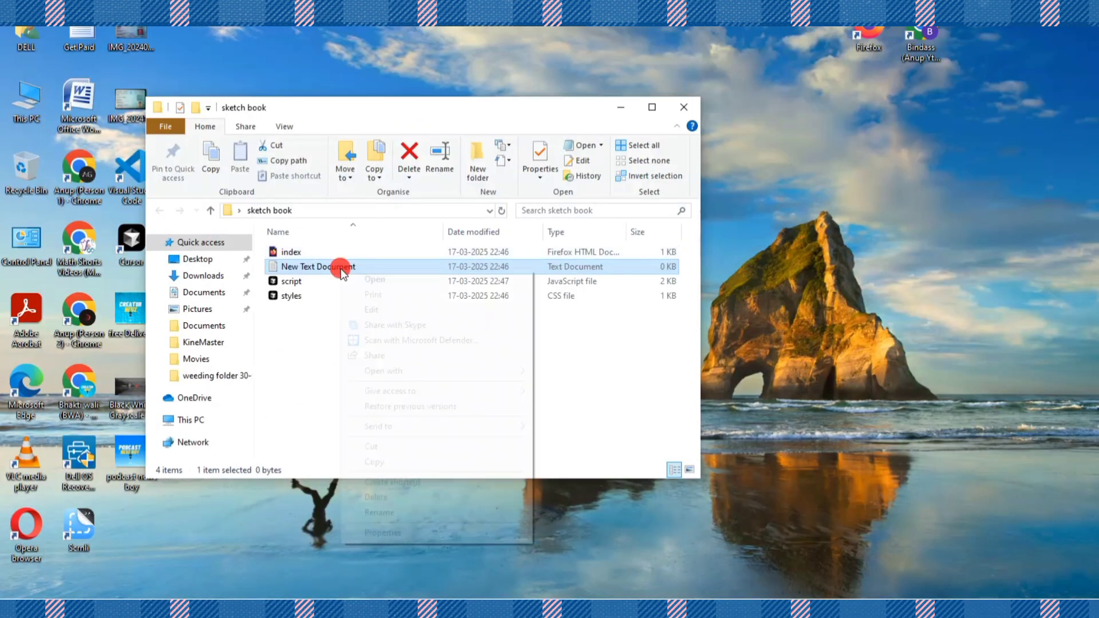
click(387, 497)
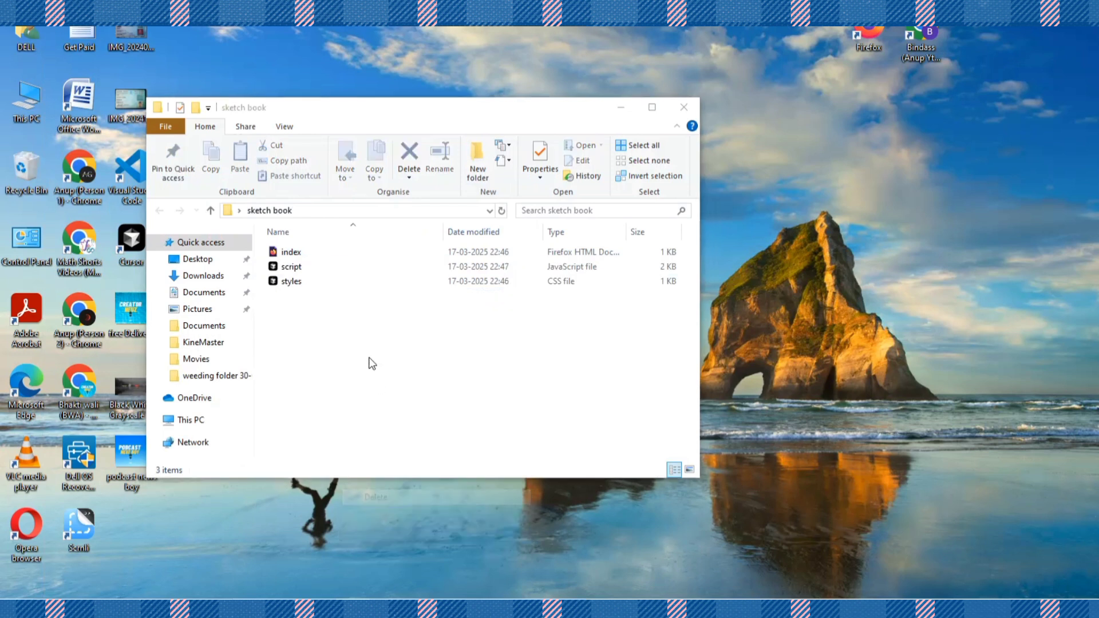
click(330, 256)
double_click(330, 256)
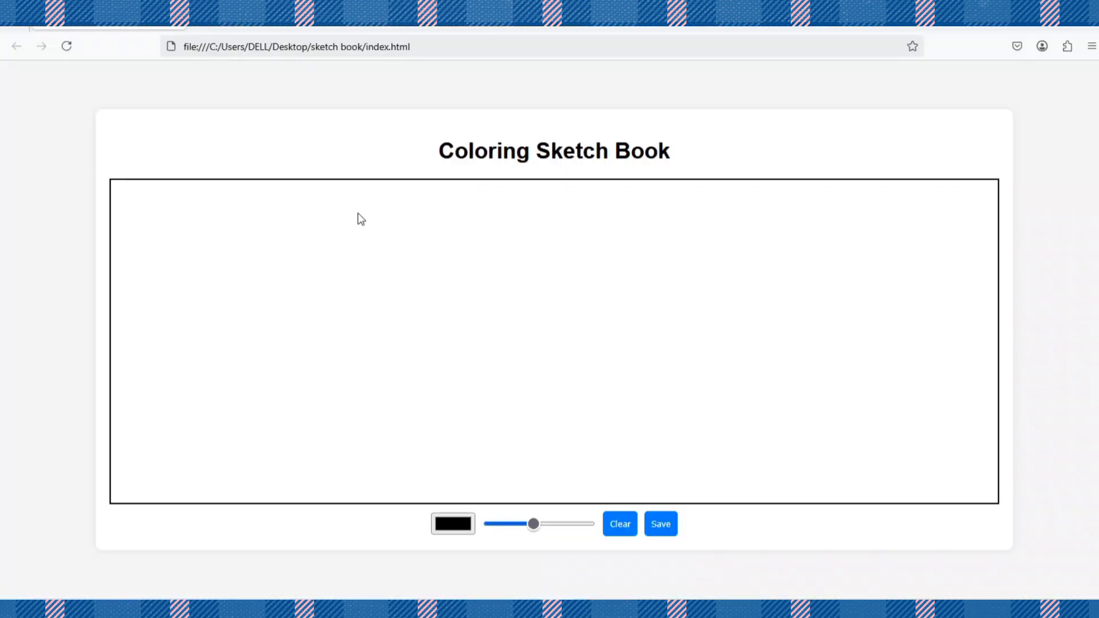
- Draw a black test stroke on the local sketch page, increase the brush size, then clear it
click(453, 523)
click(269, 43)
click(473, 334)
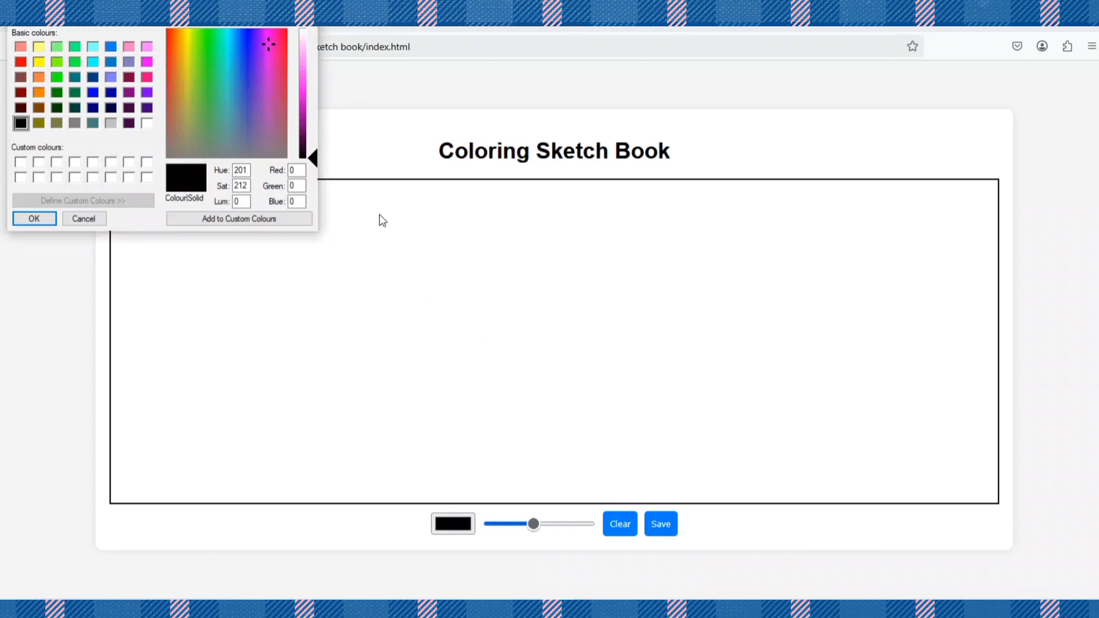
key(Return)
mouse_move(353, 260)
mouse_down()
mouse_move(359, 347)
mouse_move(711, 294)
mouse_move(479, 398)
mouse_up()
drag(554, 532, 565, 523)
click(617, 525)
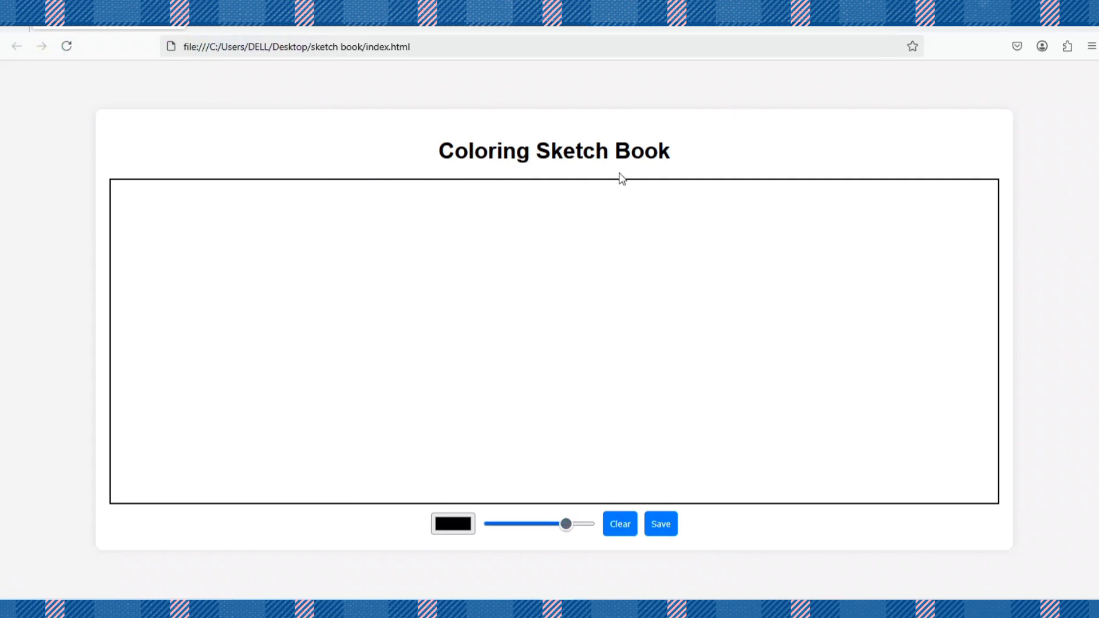
- Close the test page and folder window, compress sketch book into a zip, and place it mid-desktop
click(1088, 29)
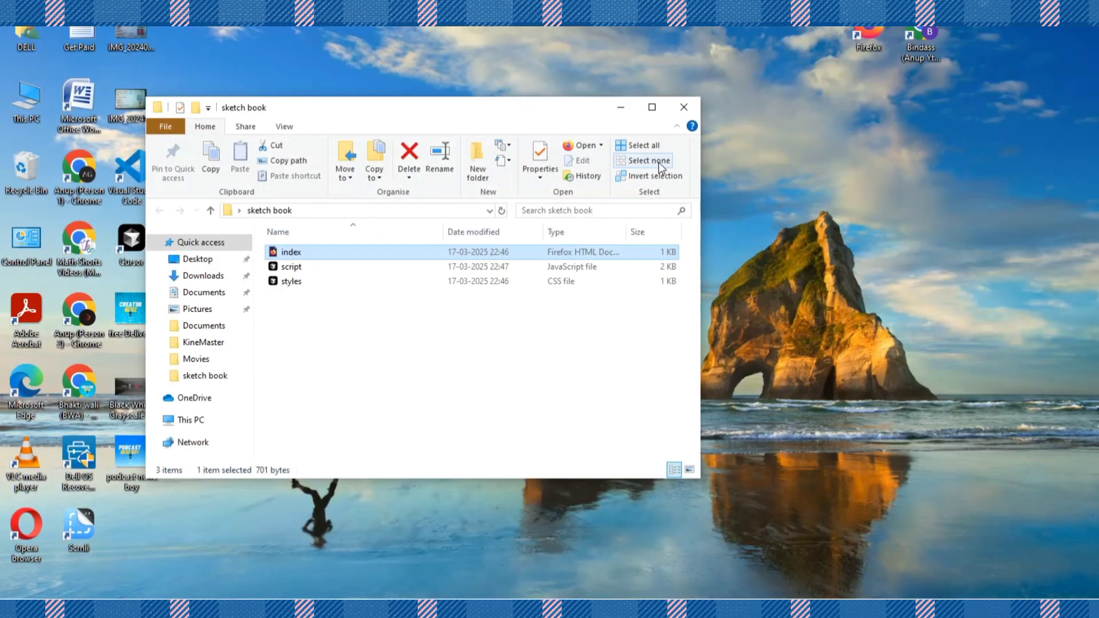
click(684, 105)
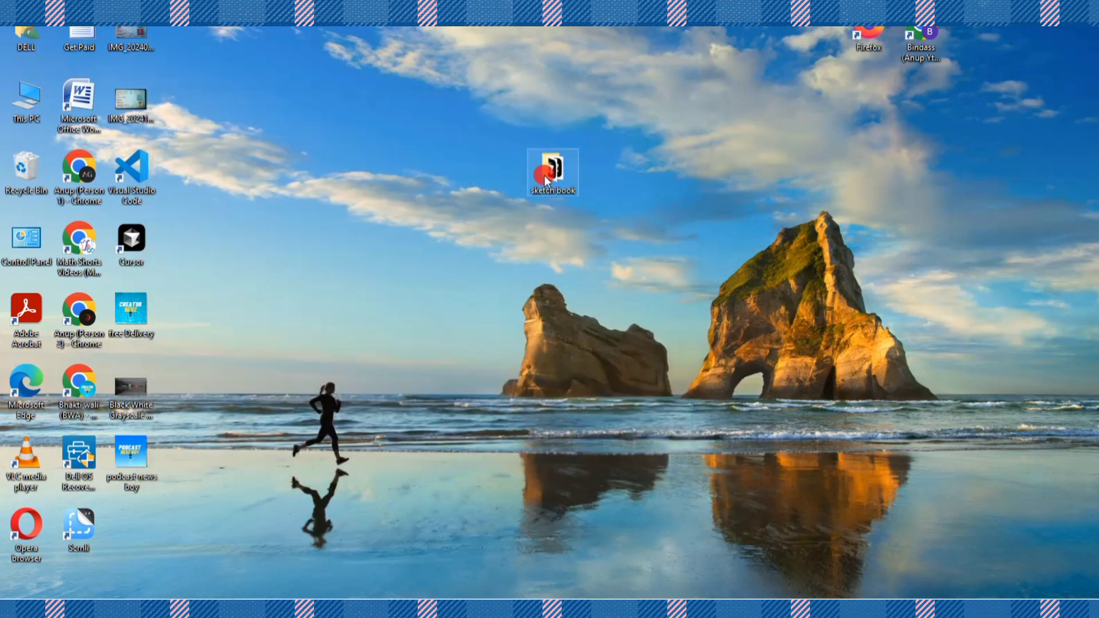
right_click(545, 176)
click(627, 343)
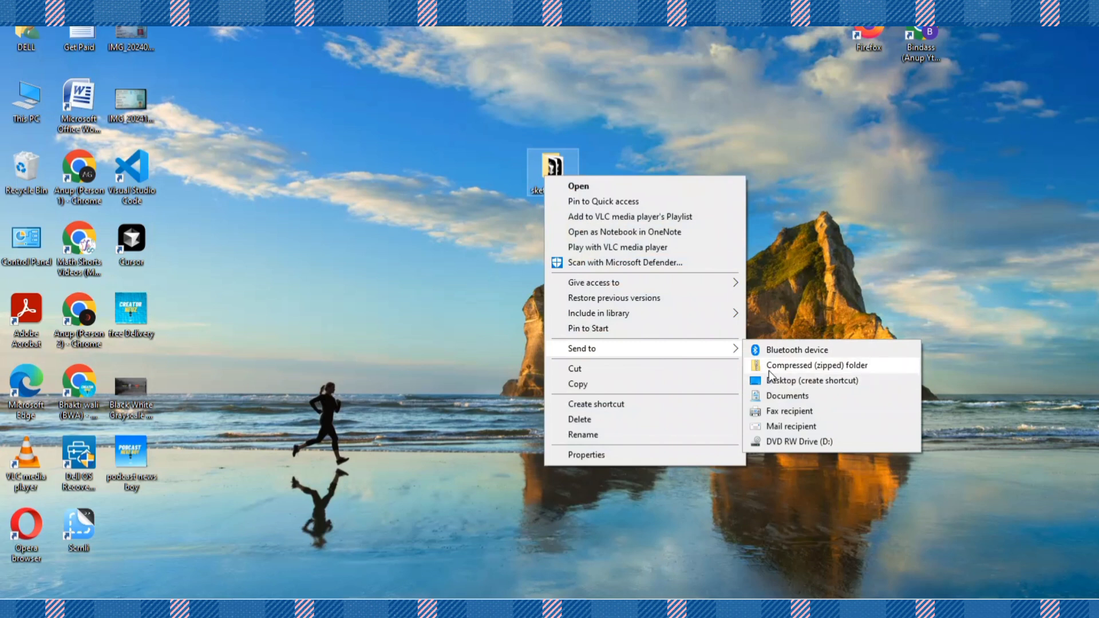
click(774, 367)
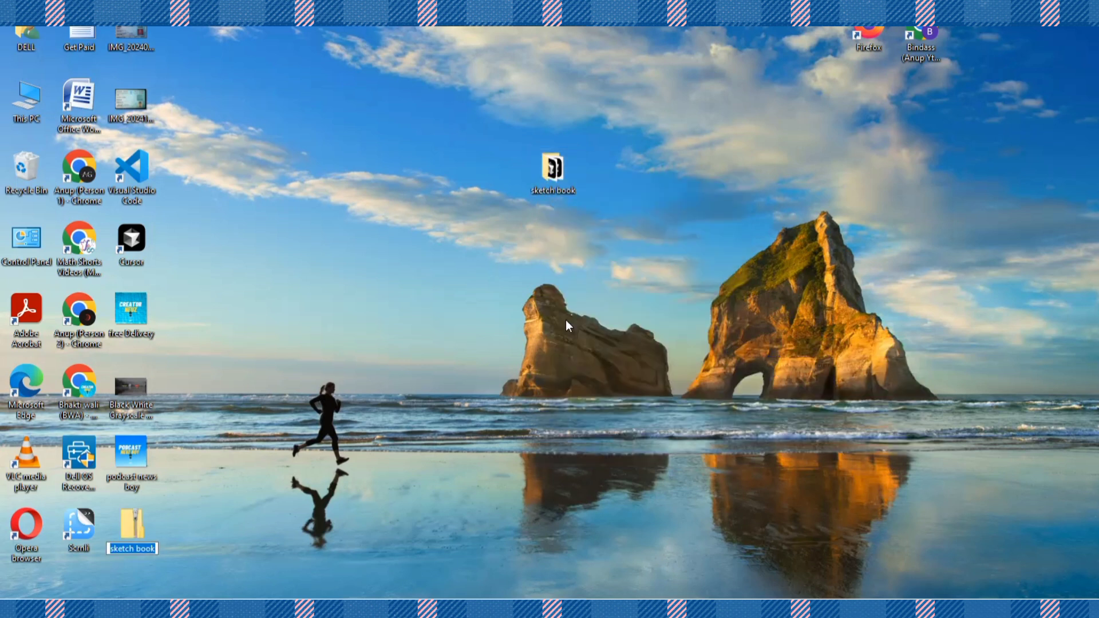
drag(148, 527, 615, 250)
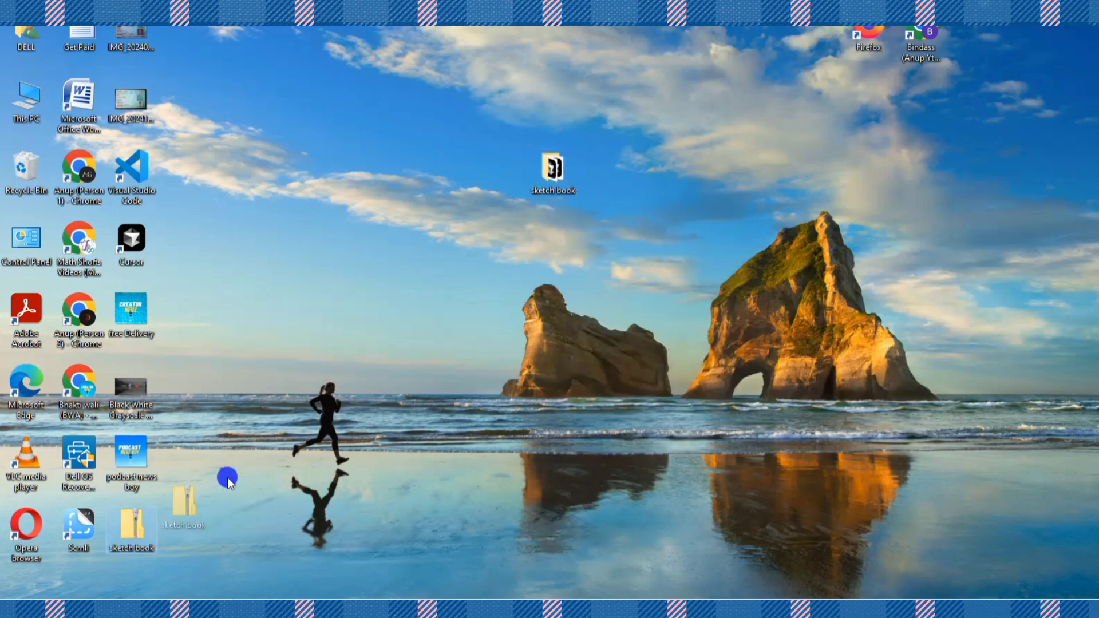
drag(640, 190, 640, 191)
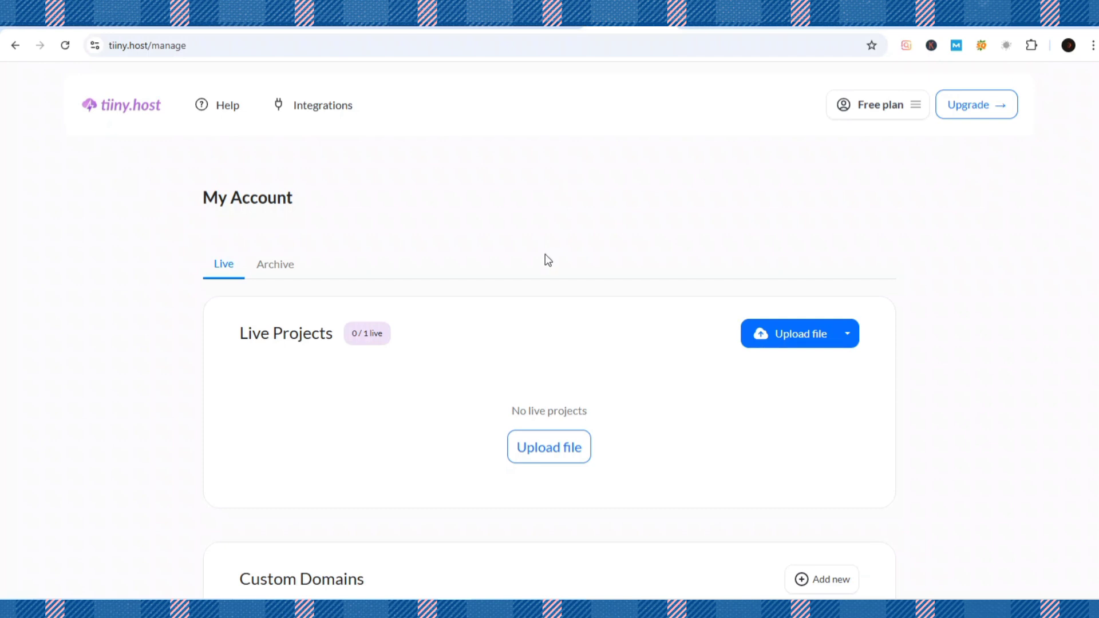
- Start a new tiiny.host upload and attach sketch book.zip from the Desktop
click(563, 447)
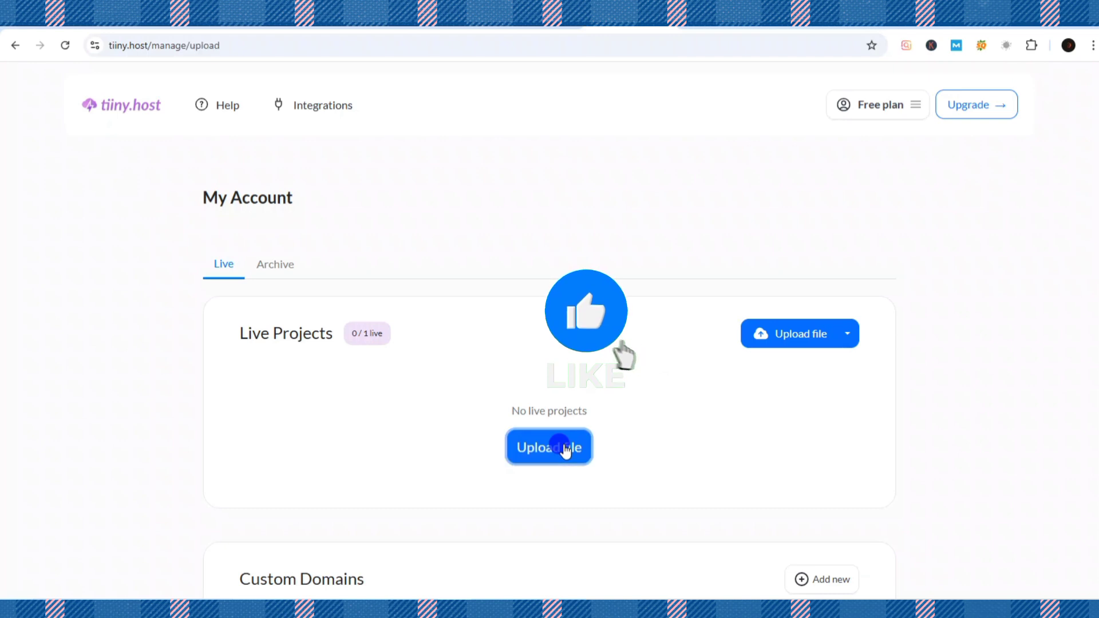
click(549, 374)
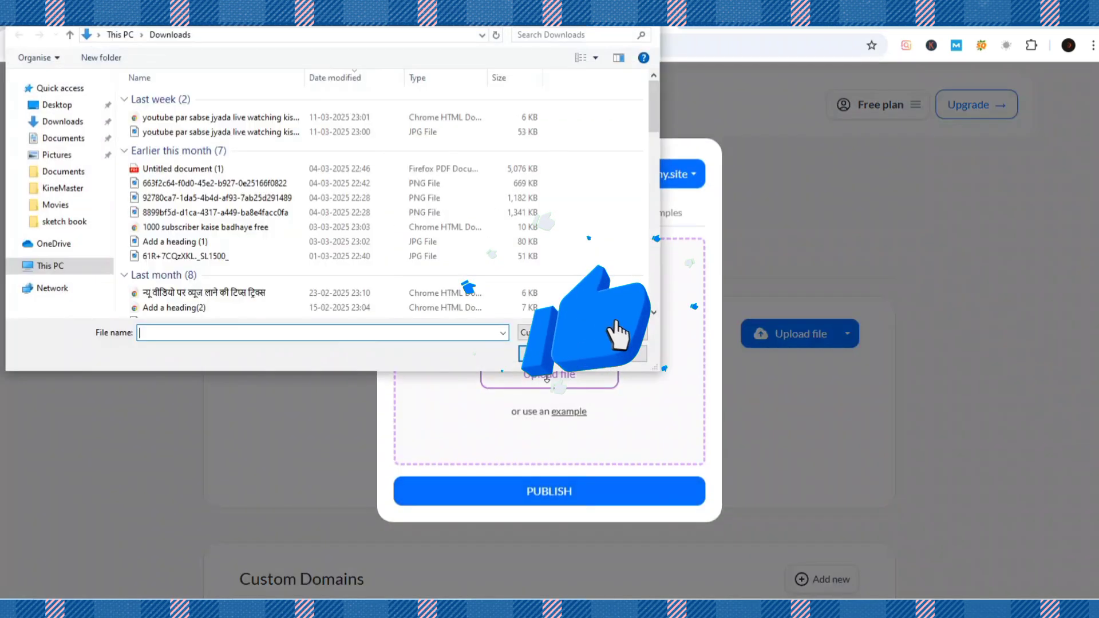
click(57, 105)
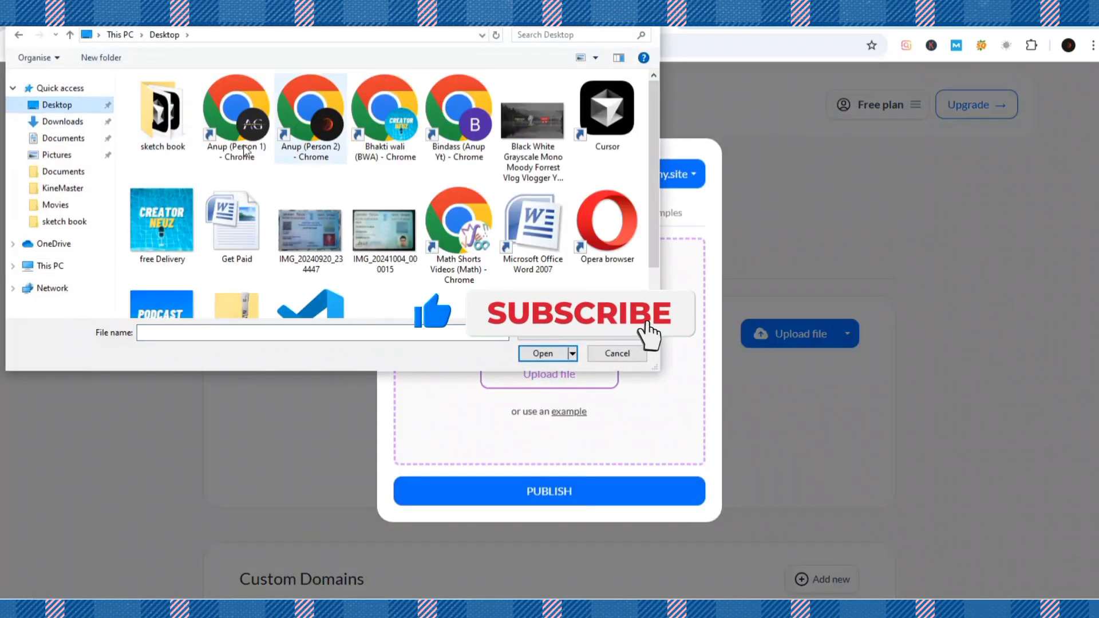
scroll(179, 148, down, 1)
click(234, 254)
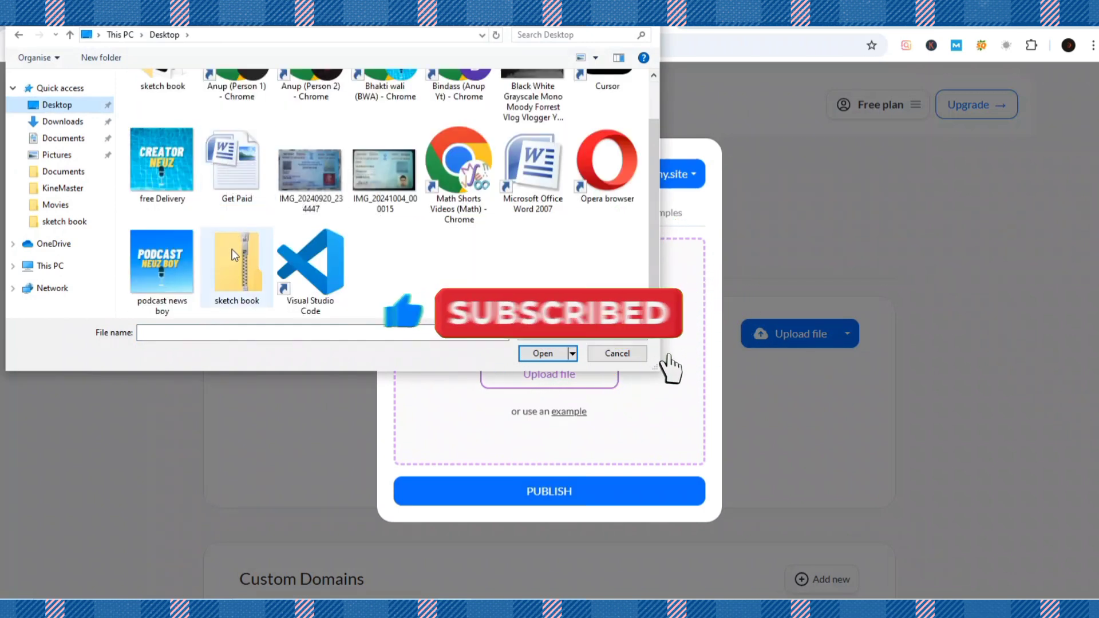
click(542, 353)
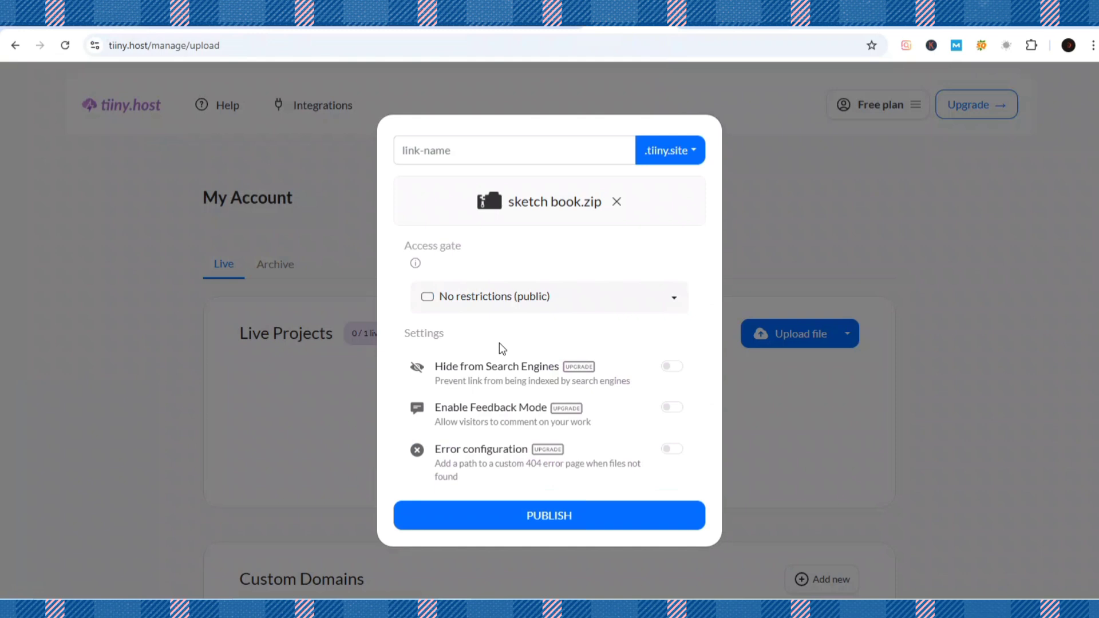
- Set the link name to sketch-book and publish the site
click(493, 152)
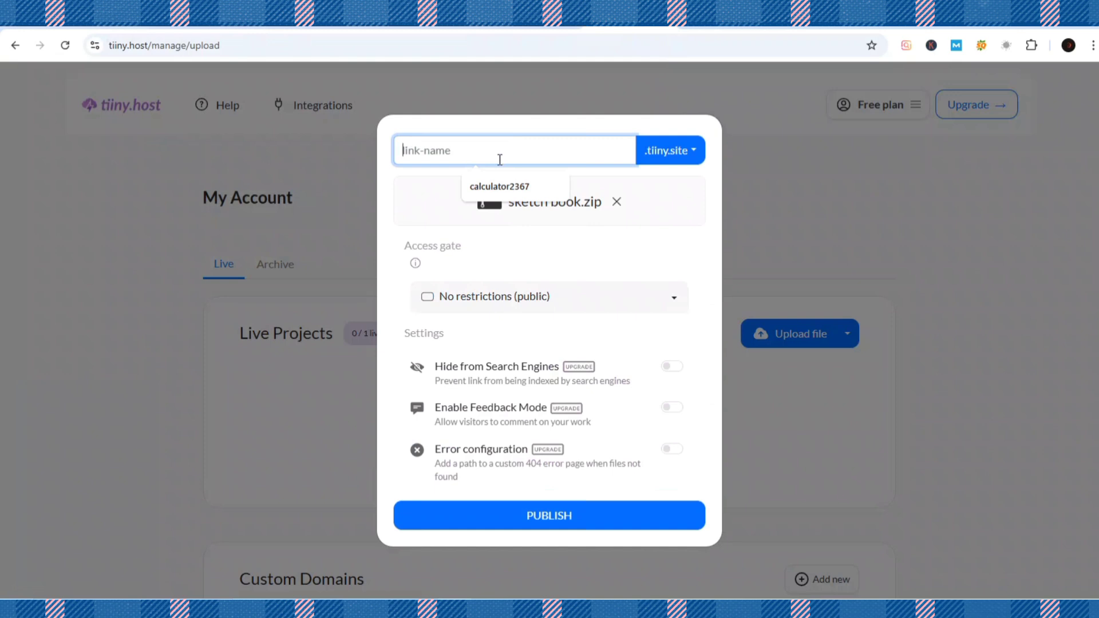
text(s)
text(ketch )
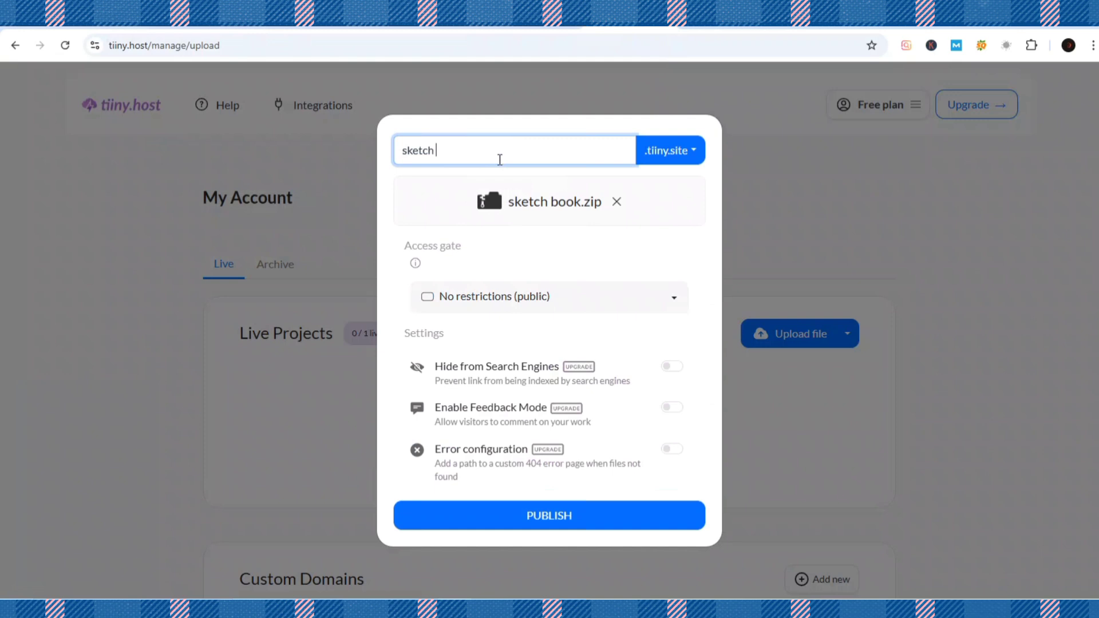
text(book)
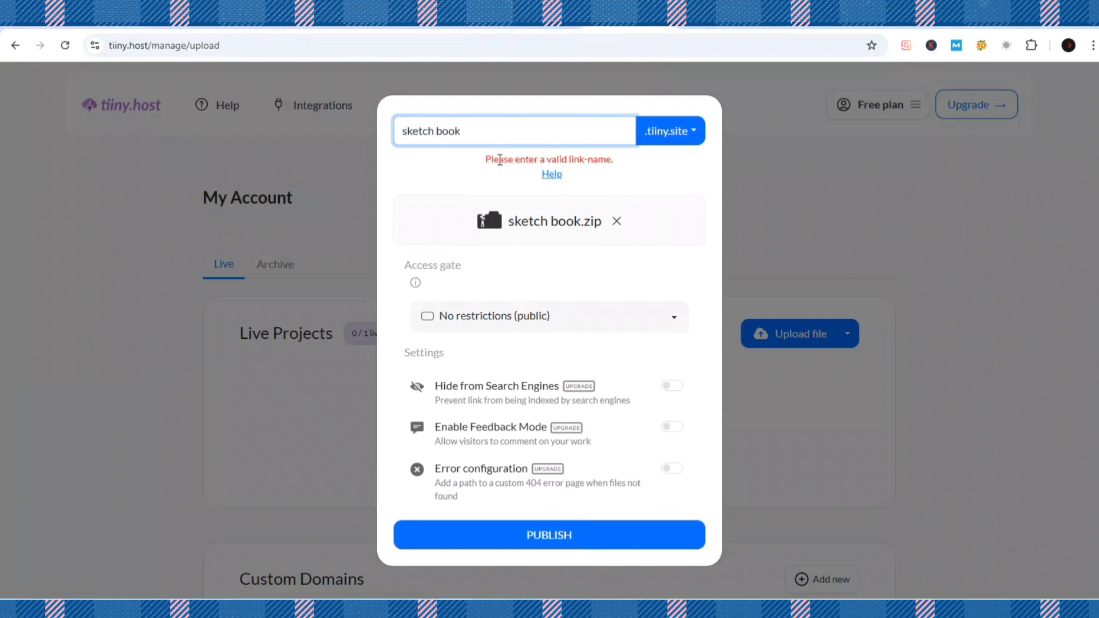
key(BackSpace)
text(-)
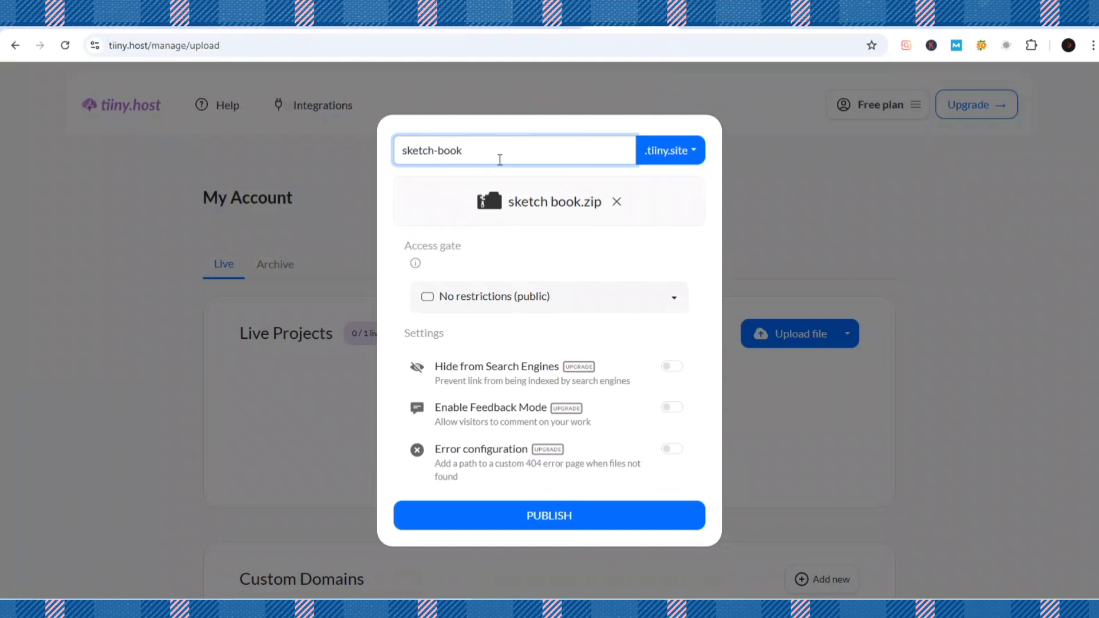
click(546, 527)
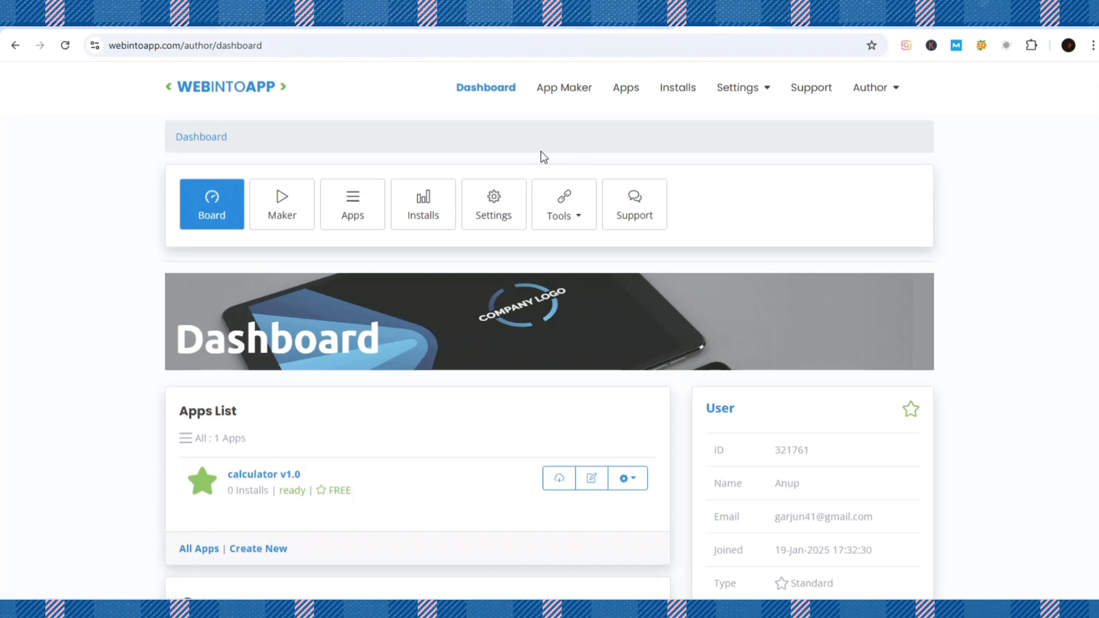
- Start a new app in WebIntoApp's App Maker and enter 'Sketch Book' as its app name
click(263, 203)
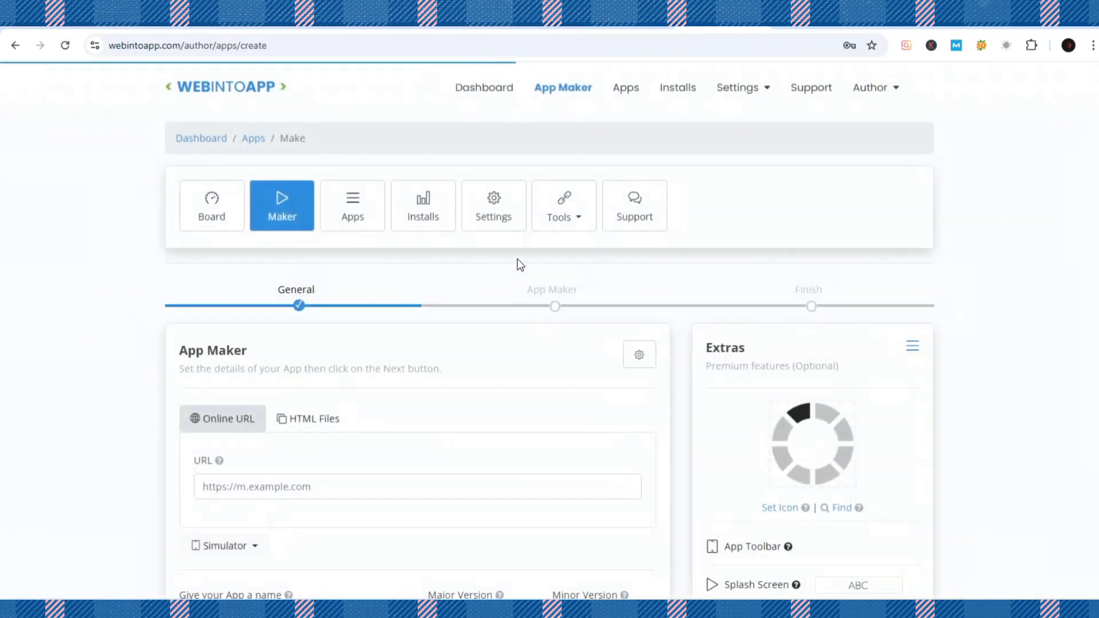
scroll(520, 265, down, 2)
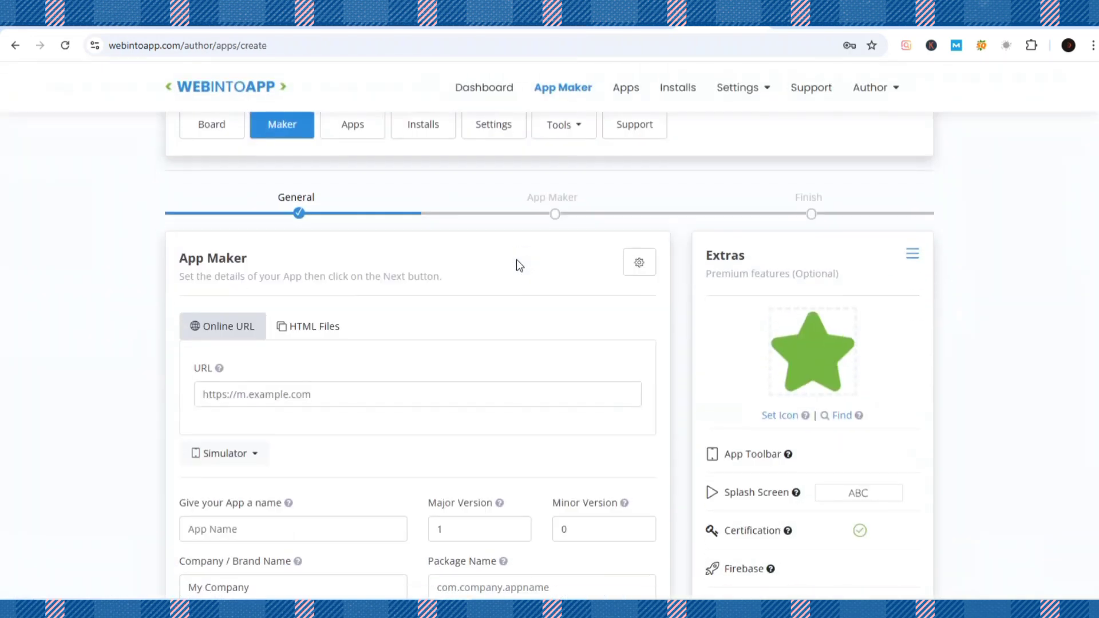
click(301, 393)
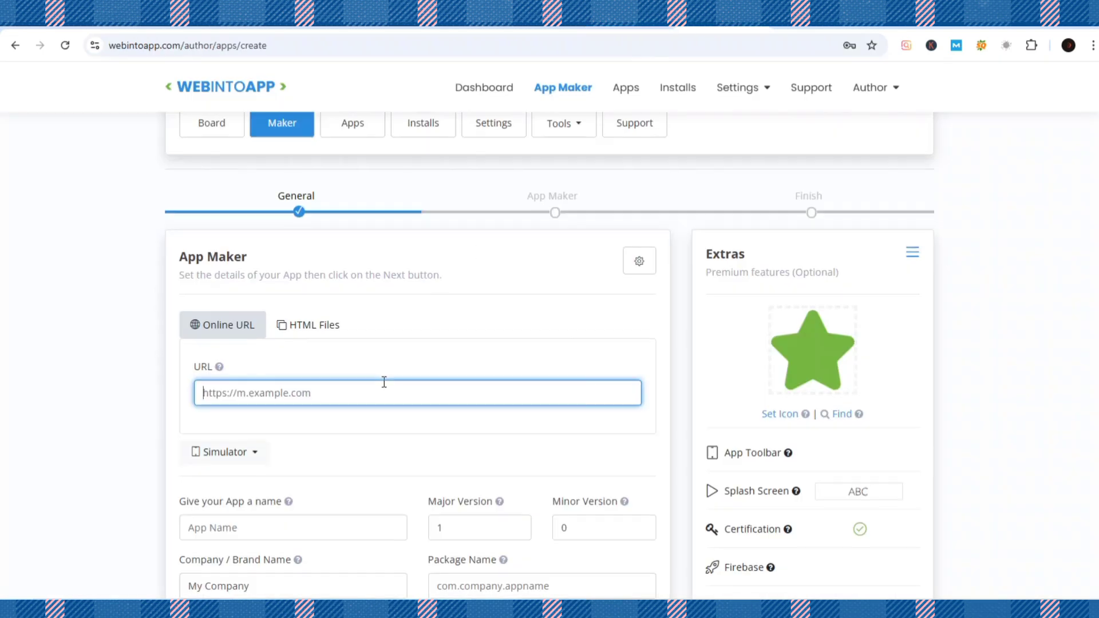
scroll(385, 384, down, 2)
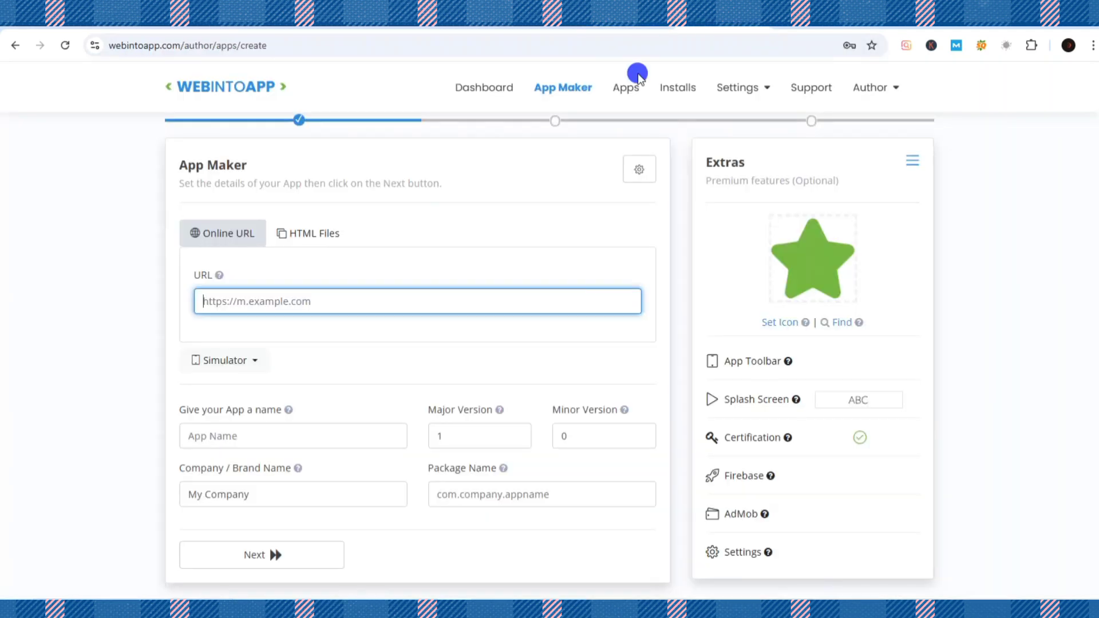
click(308, 433)
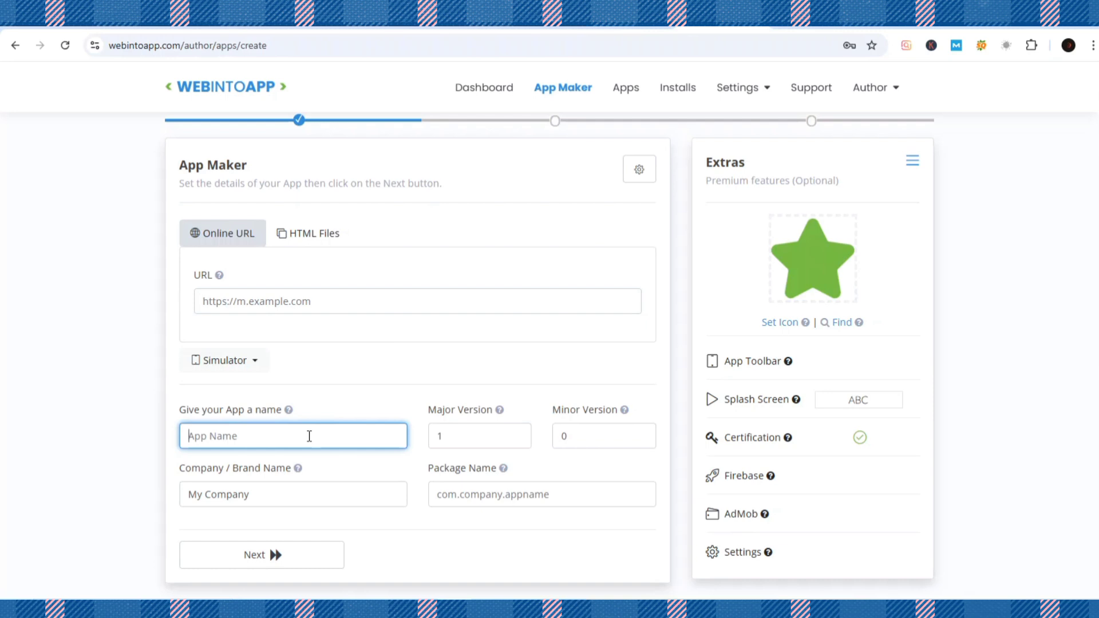
text(Sketch Book)
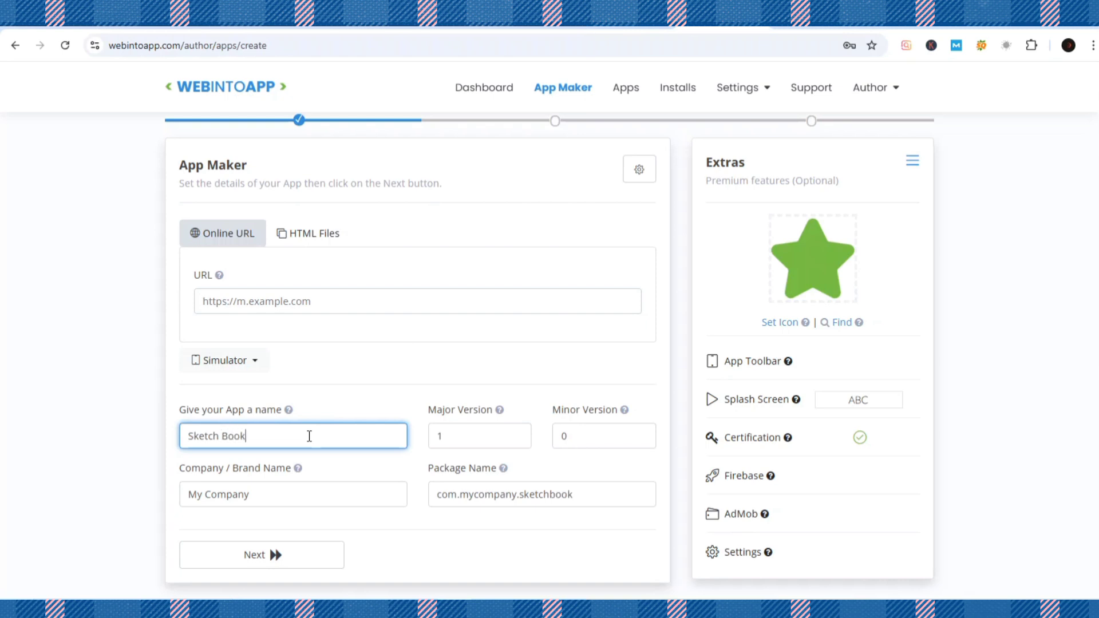
click(258, 493)
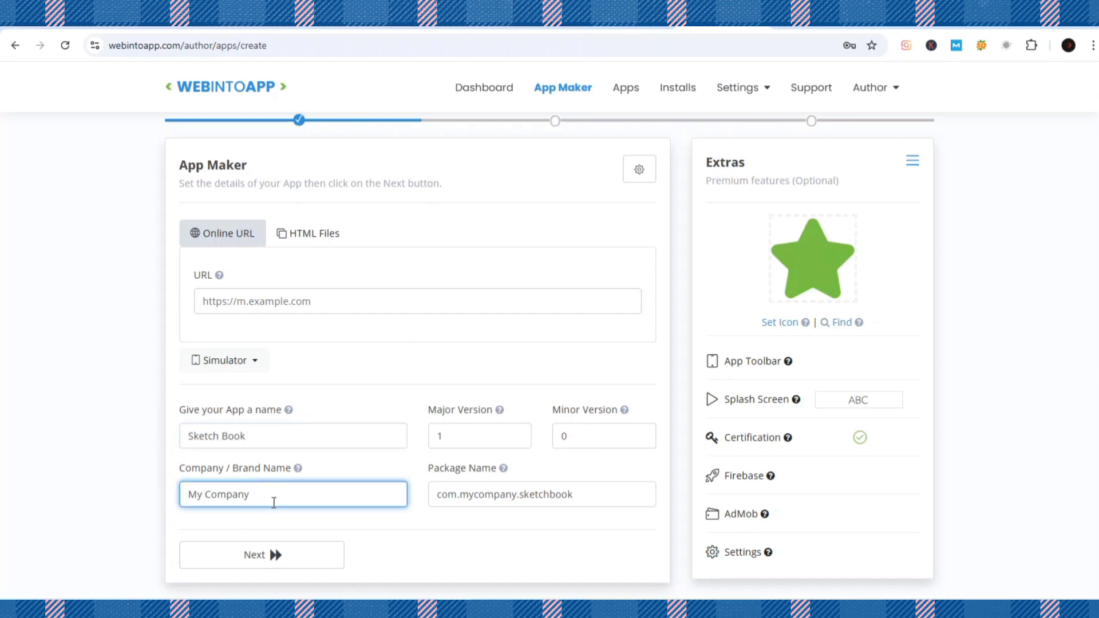
scroll(369, 349, up, 1)
scroll(370, 348, up, 2)
scroll(368, 348, down, 3)
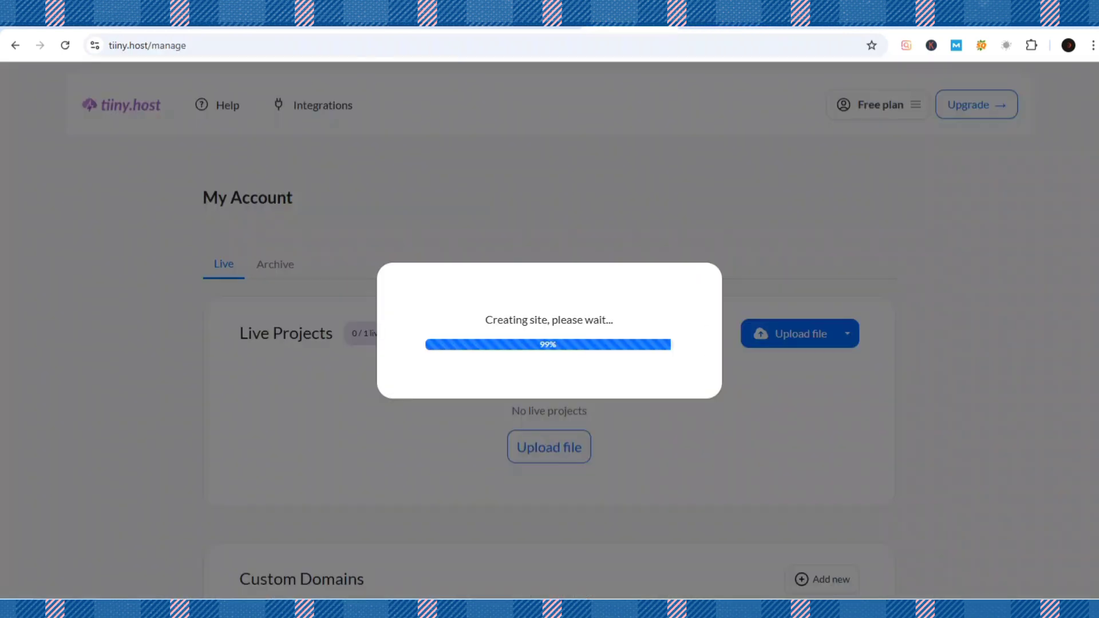
- Upload sketch book.zip as a new site on tiiny.host
click(64, 44)
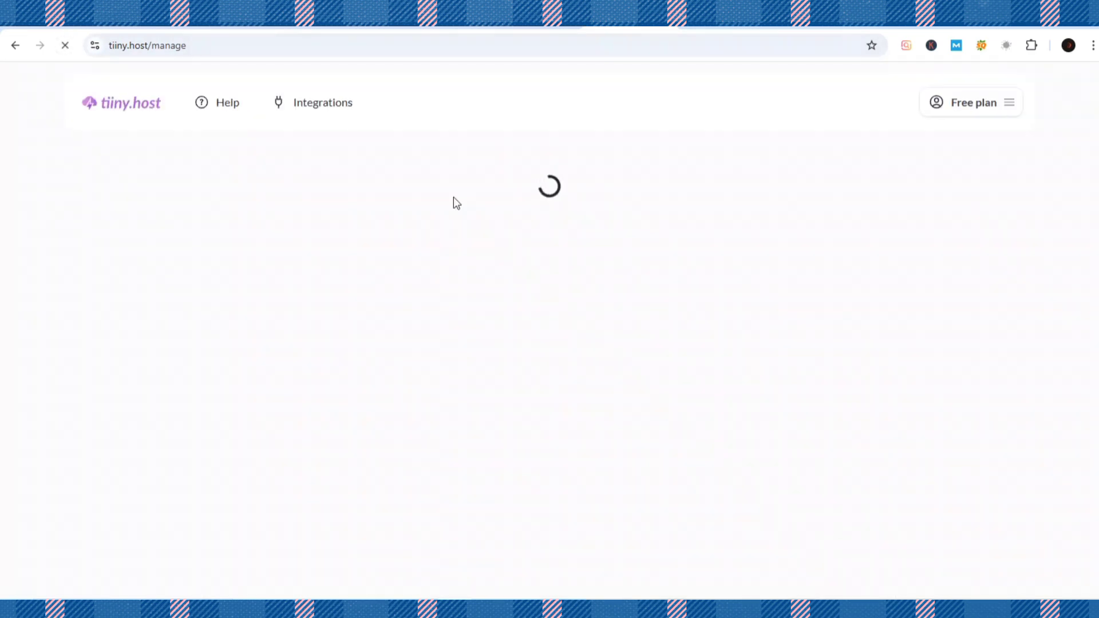
scroll(529, 341, down, 3)
scroll(538, 346, up, 2)
click(773, 275)
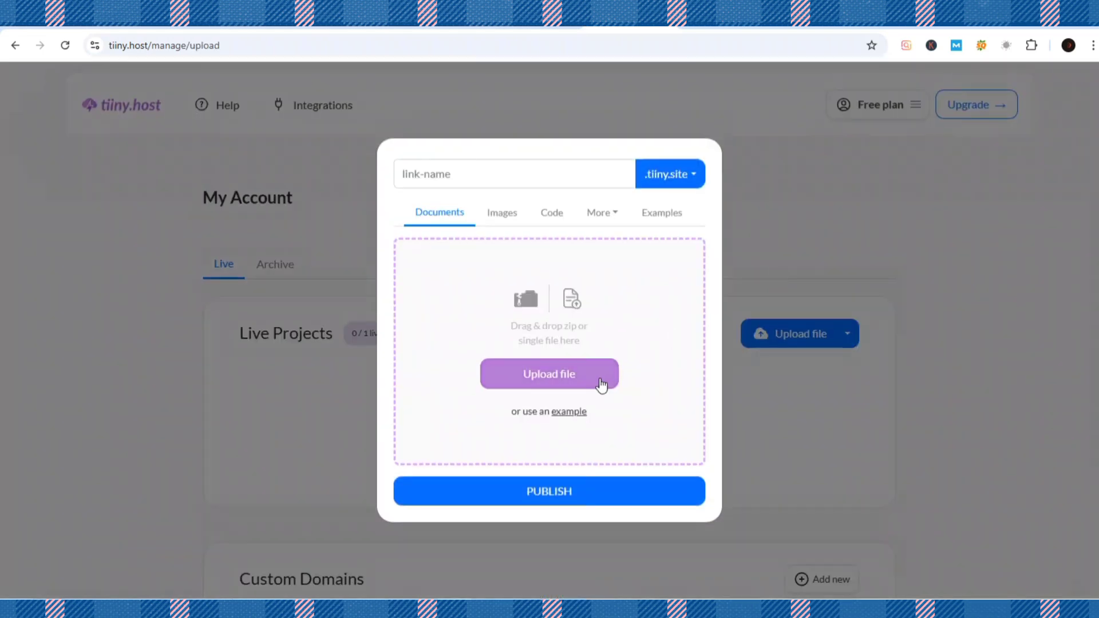
click(547, 369)
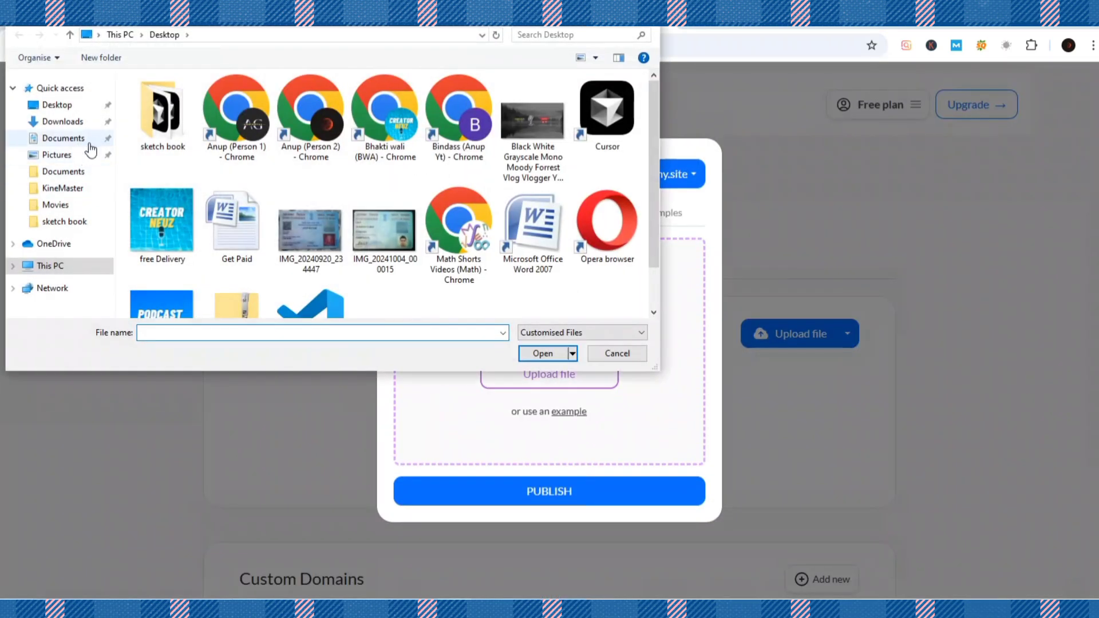
scroll(240, 257, down, 1)
click(246, 298)
click(525, 353)
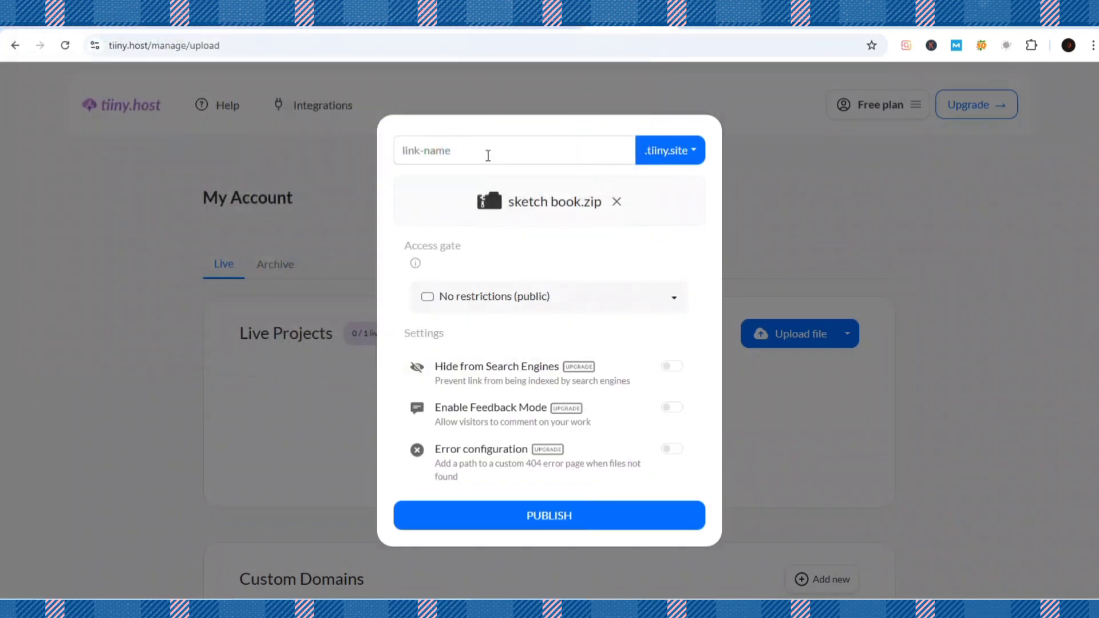
- Publish it under the link name sketch-book and copy the sketch-book.tiiny.site link
click(488, 151)
click(483, 208)
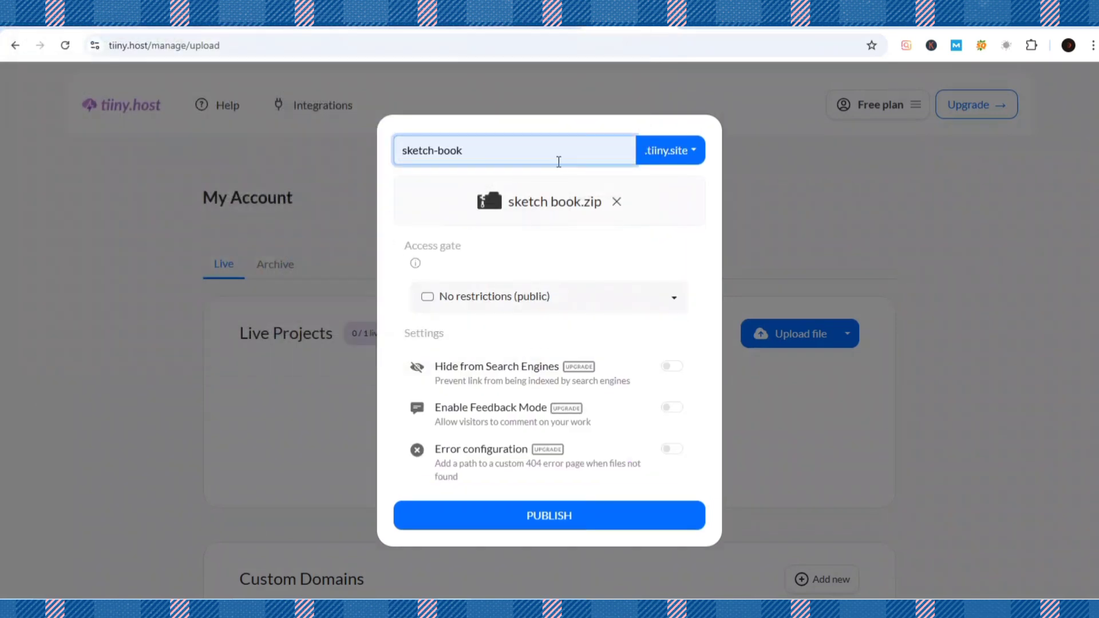
click(539, 516)
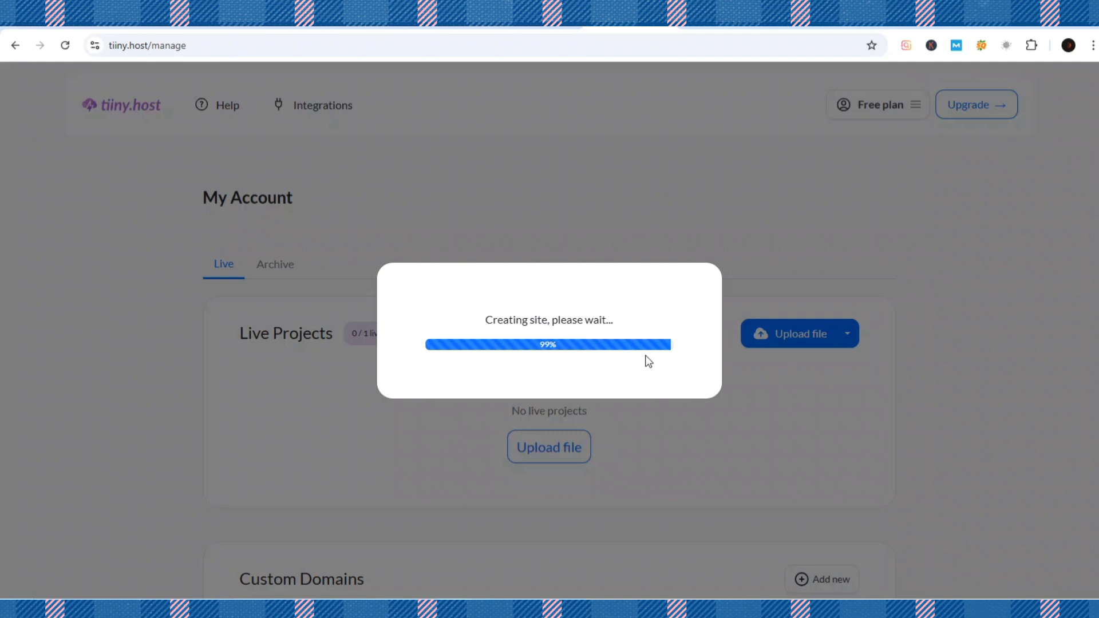
scroll(583, 342, down, 2)
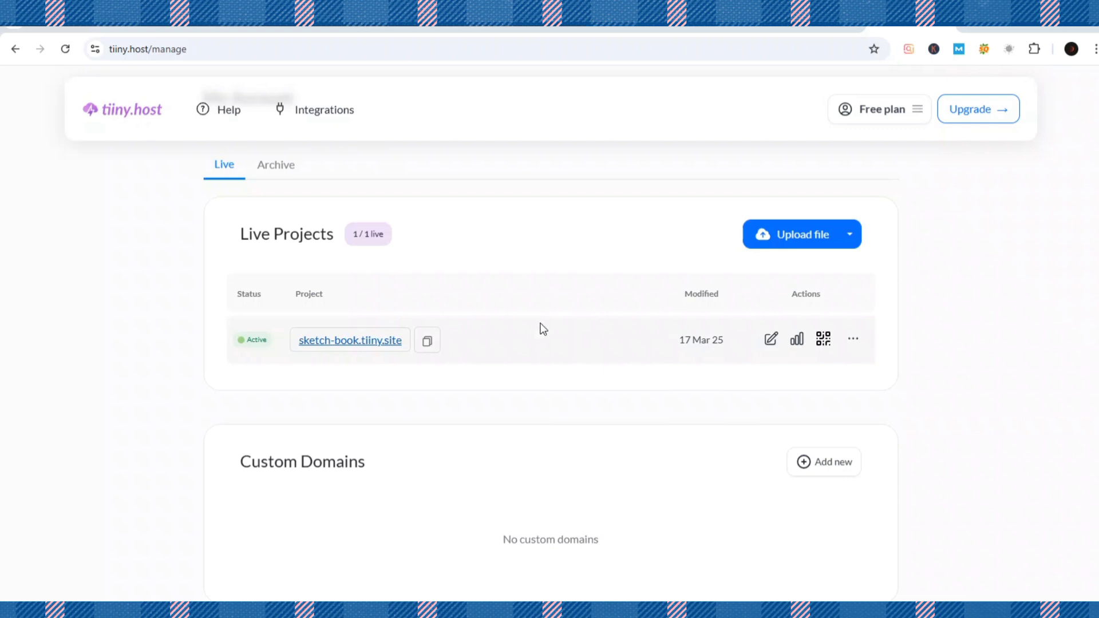
click(424, 342)
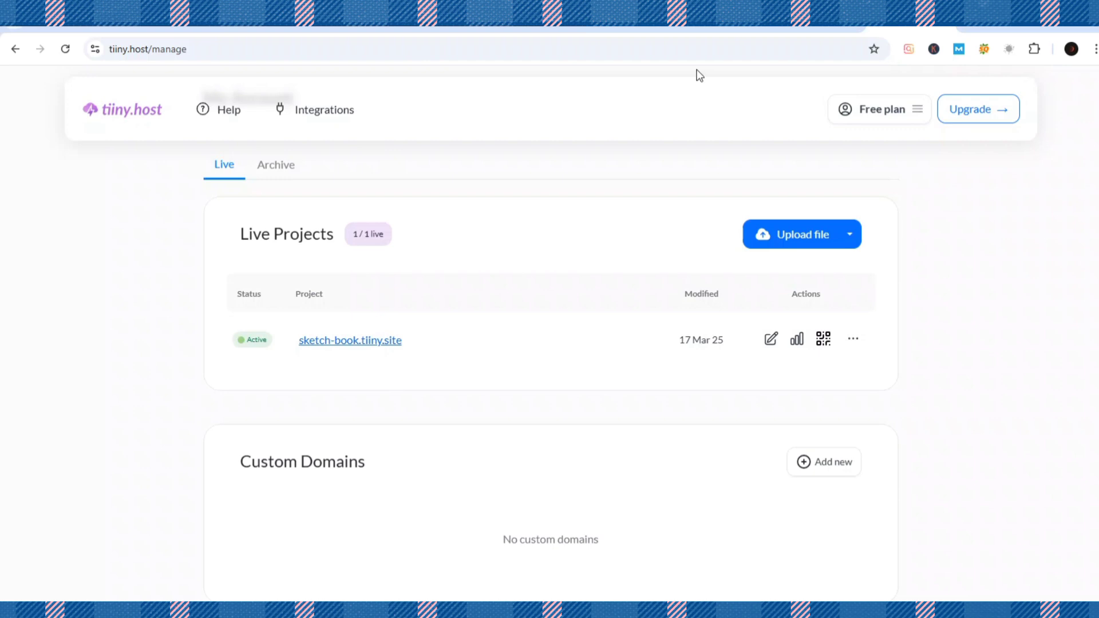
click(638, 29)
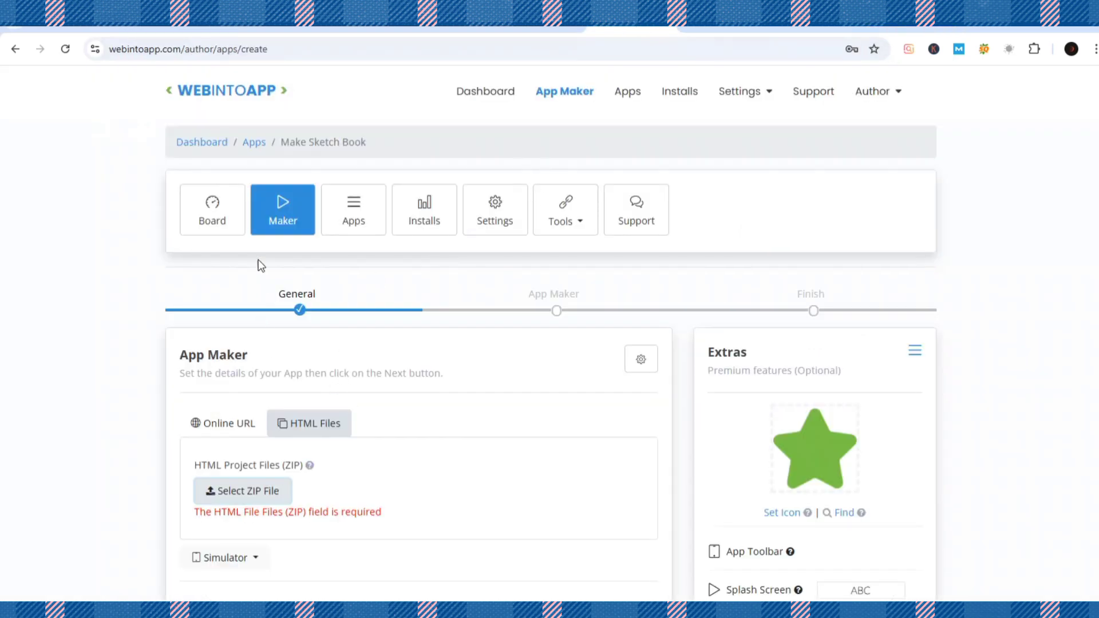
click(283, 224)
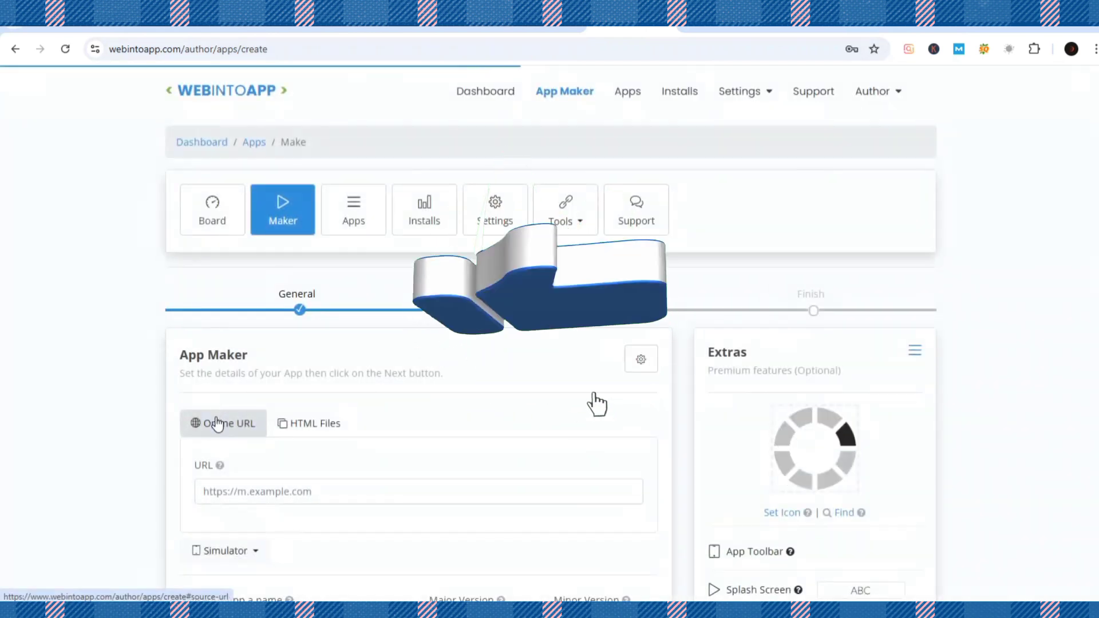
scroll(366, 398, down, 2)
click(366, 397)
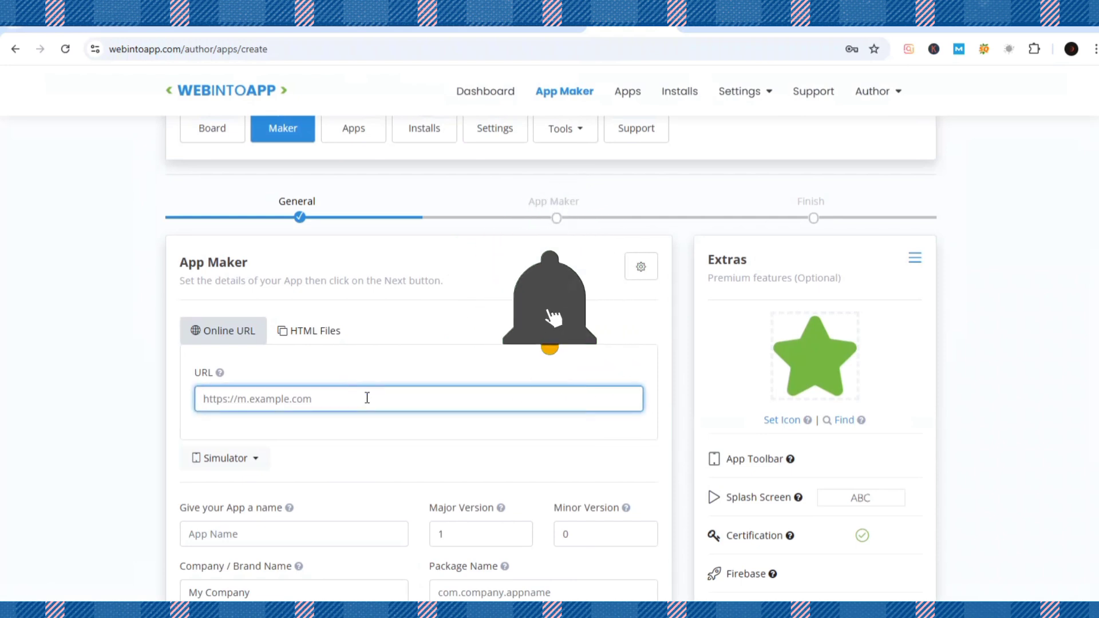
key(ctrl+v)
scroll(434, 382, down, 3)
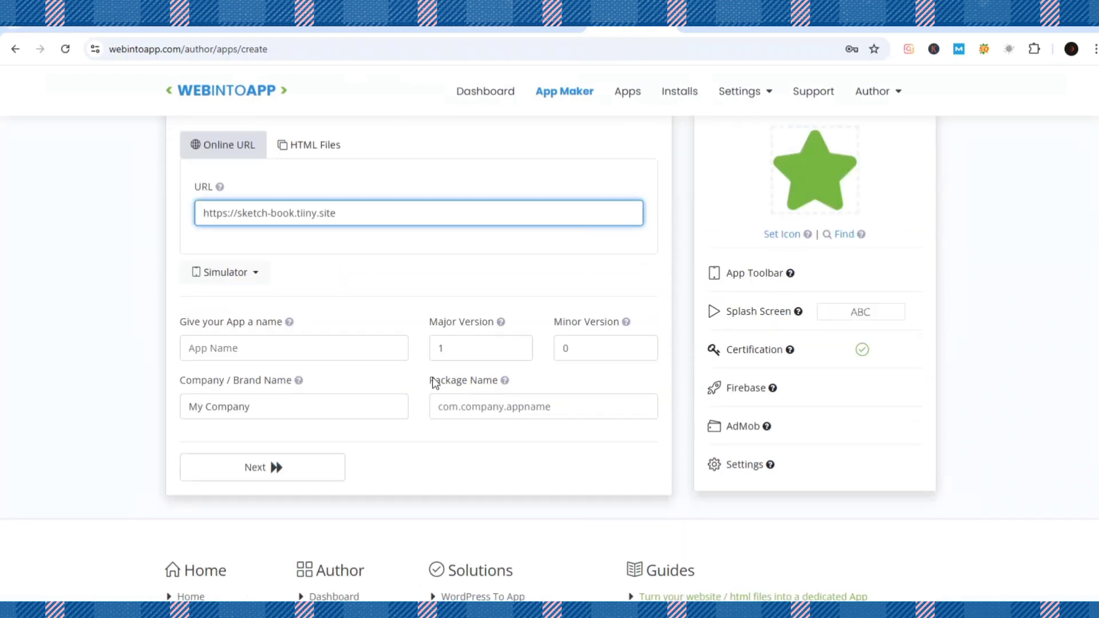
click(279, 351)
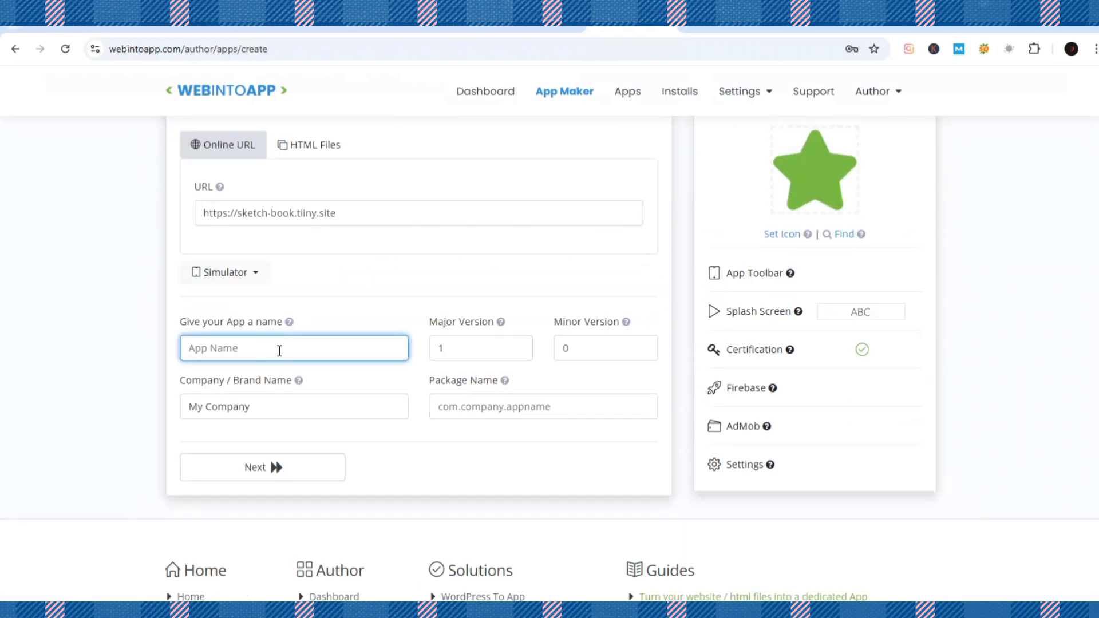
text(sketch )
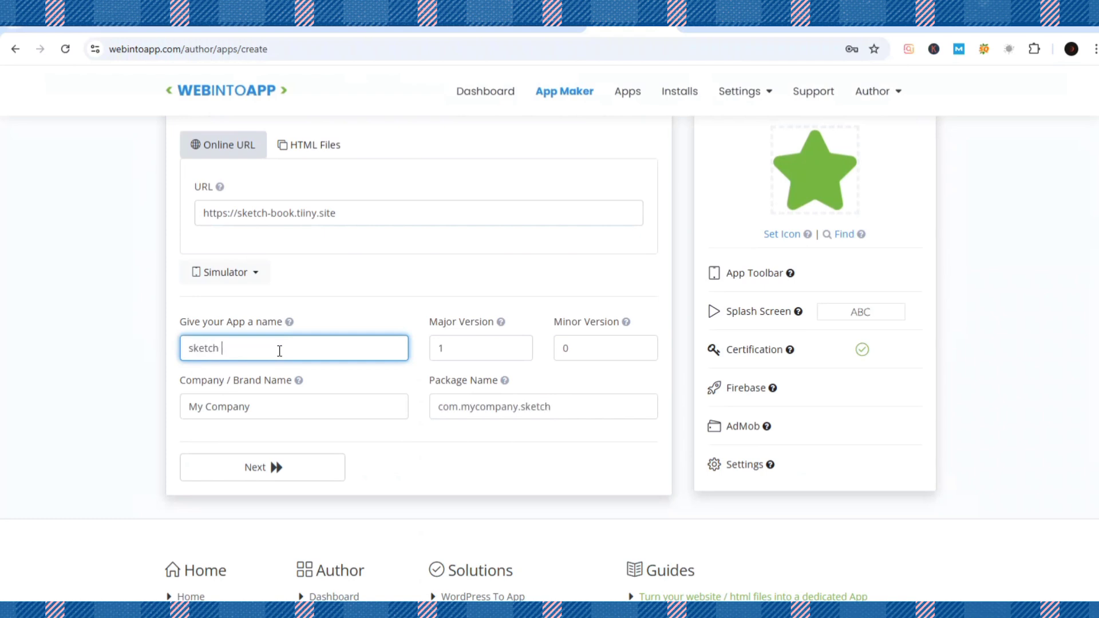
text(book)
click(253, 469)
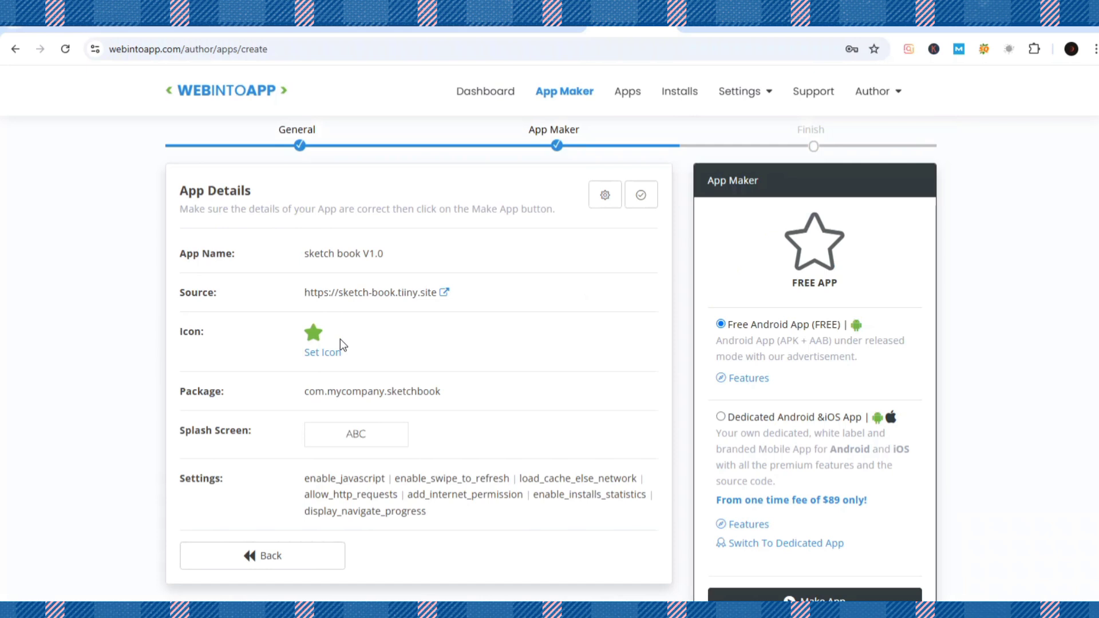
- Make the sketch book app as a Free Android App, then return to the CodePen pen
scroll(550, 452, down, 3)
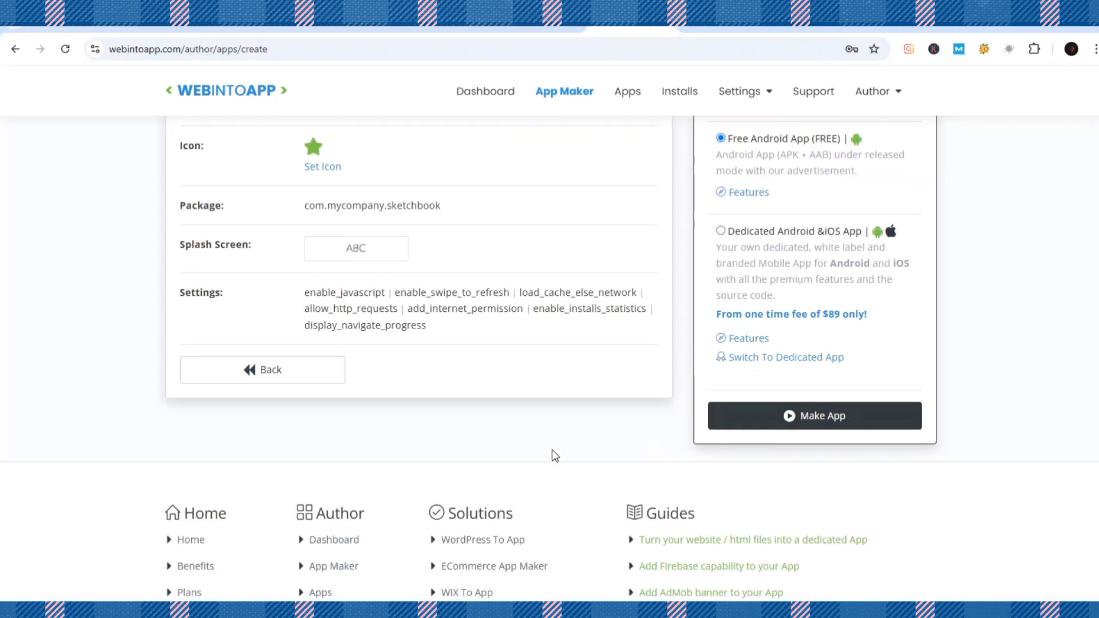
click(826, 429)
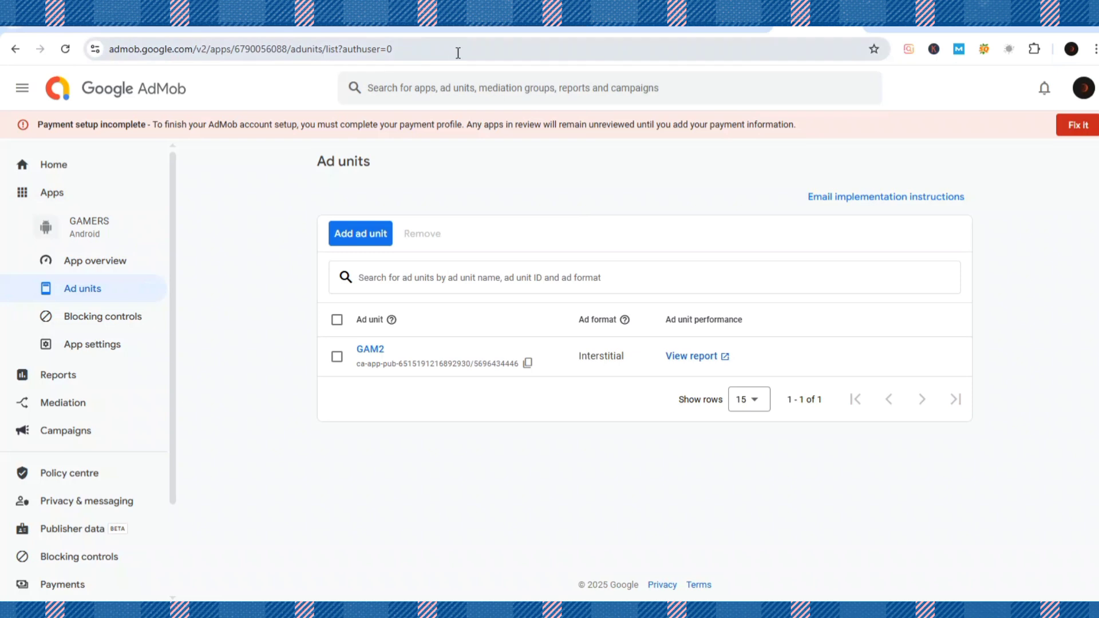
click(521, 30)
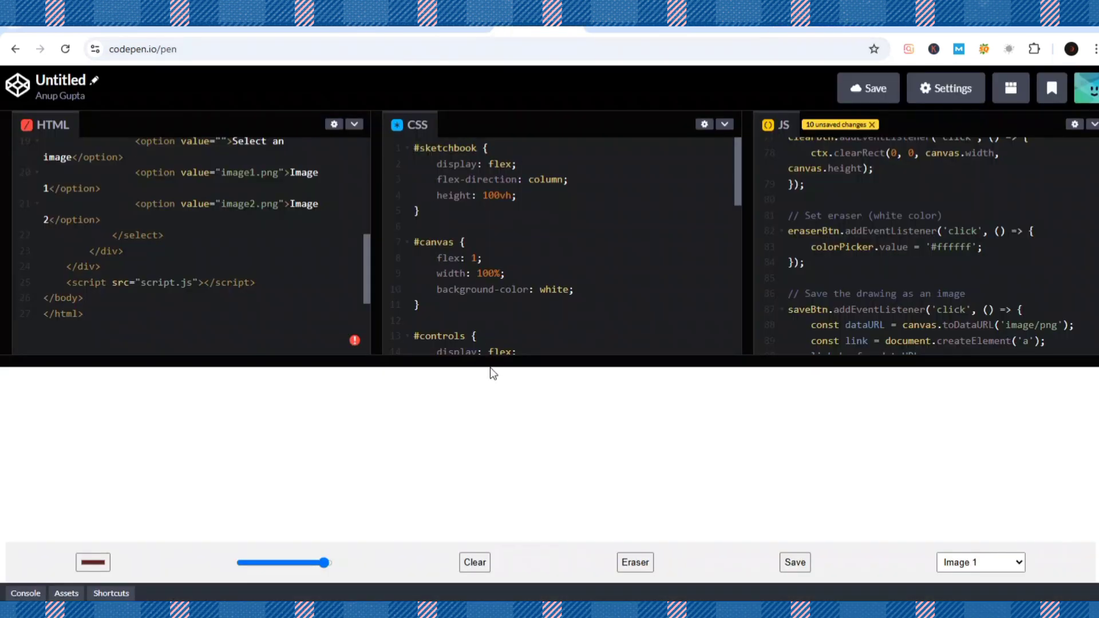